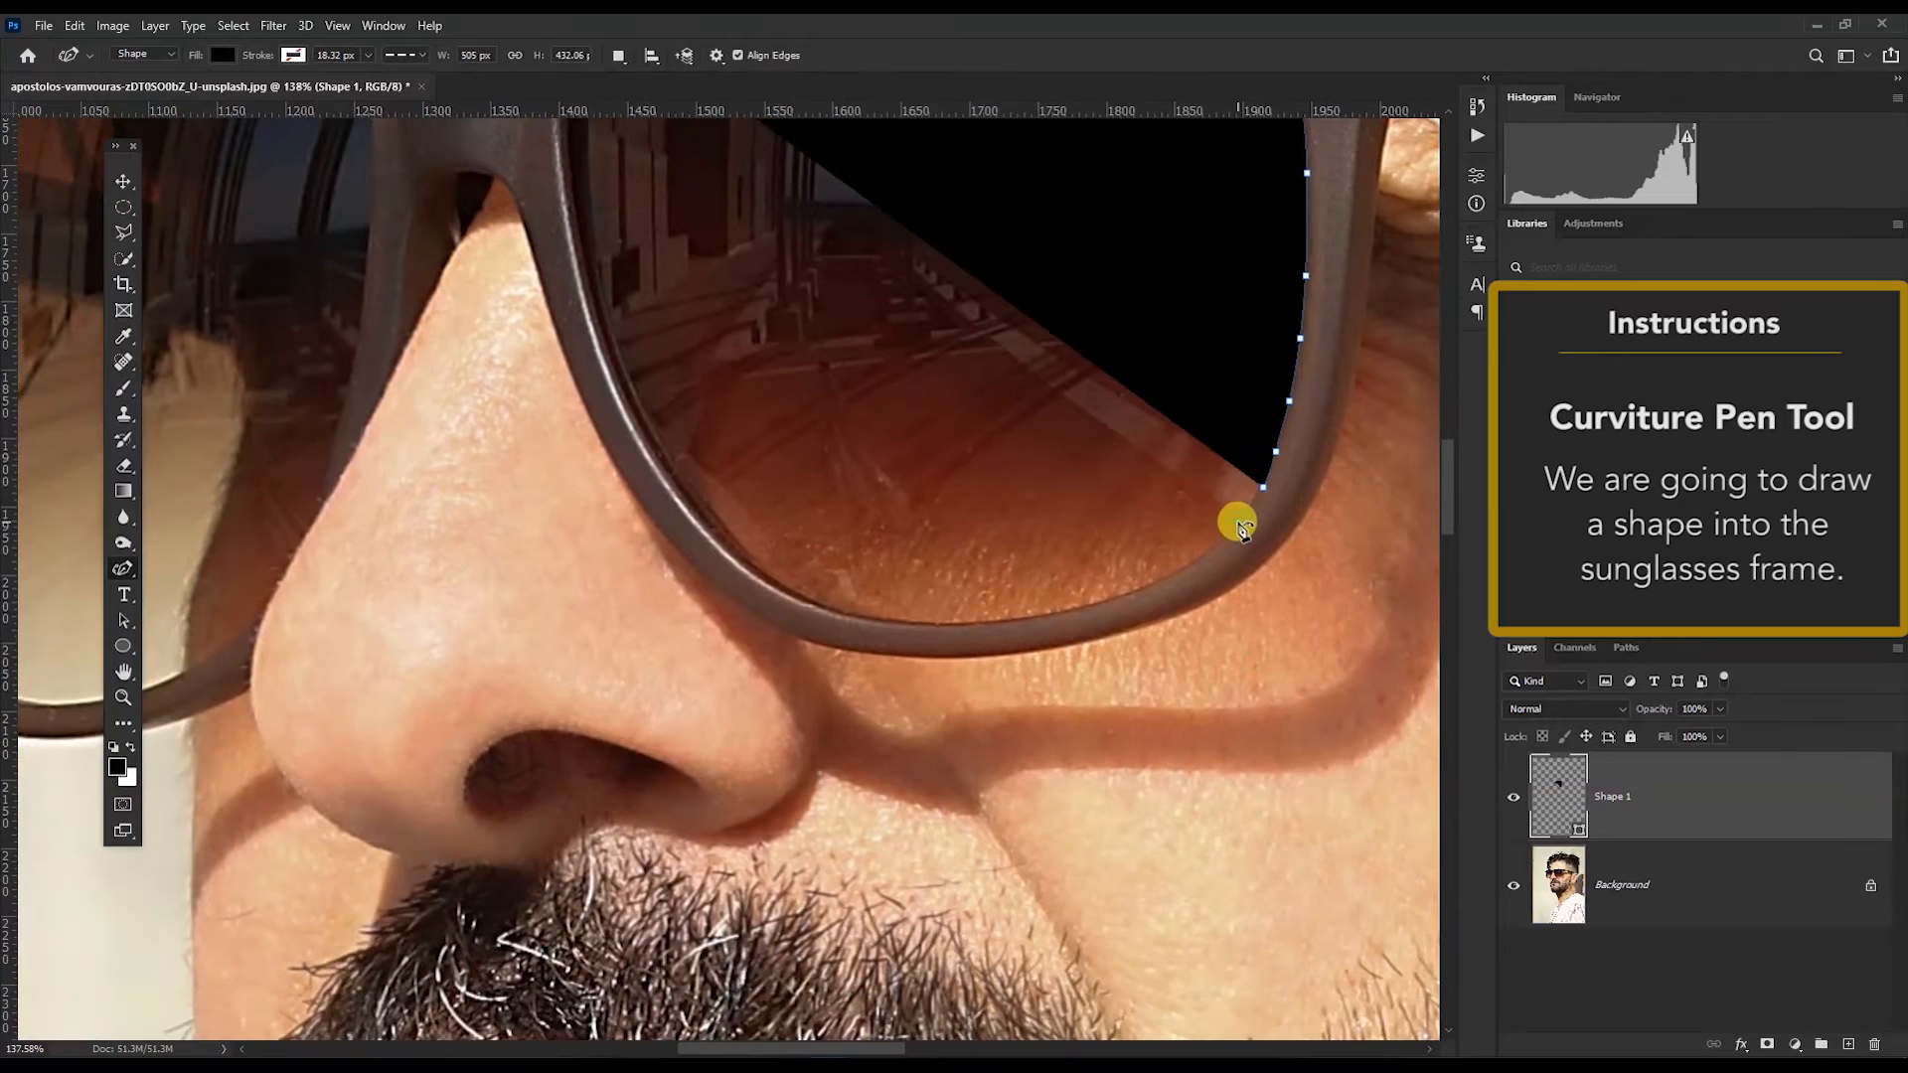
Step: Continue the Curvature Pen outline along the bottom inner edge of the frame around the lens beside the Cavallieri arm, toward the nose
left_click(1165, 581)
left_click(1121, 597)
left_click(1068, 613)
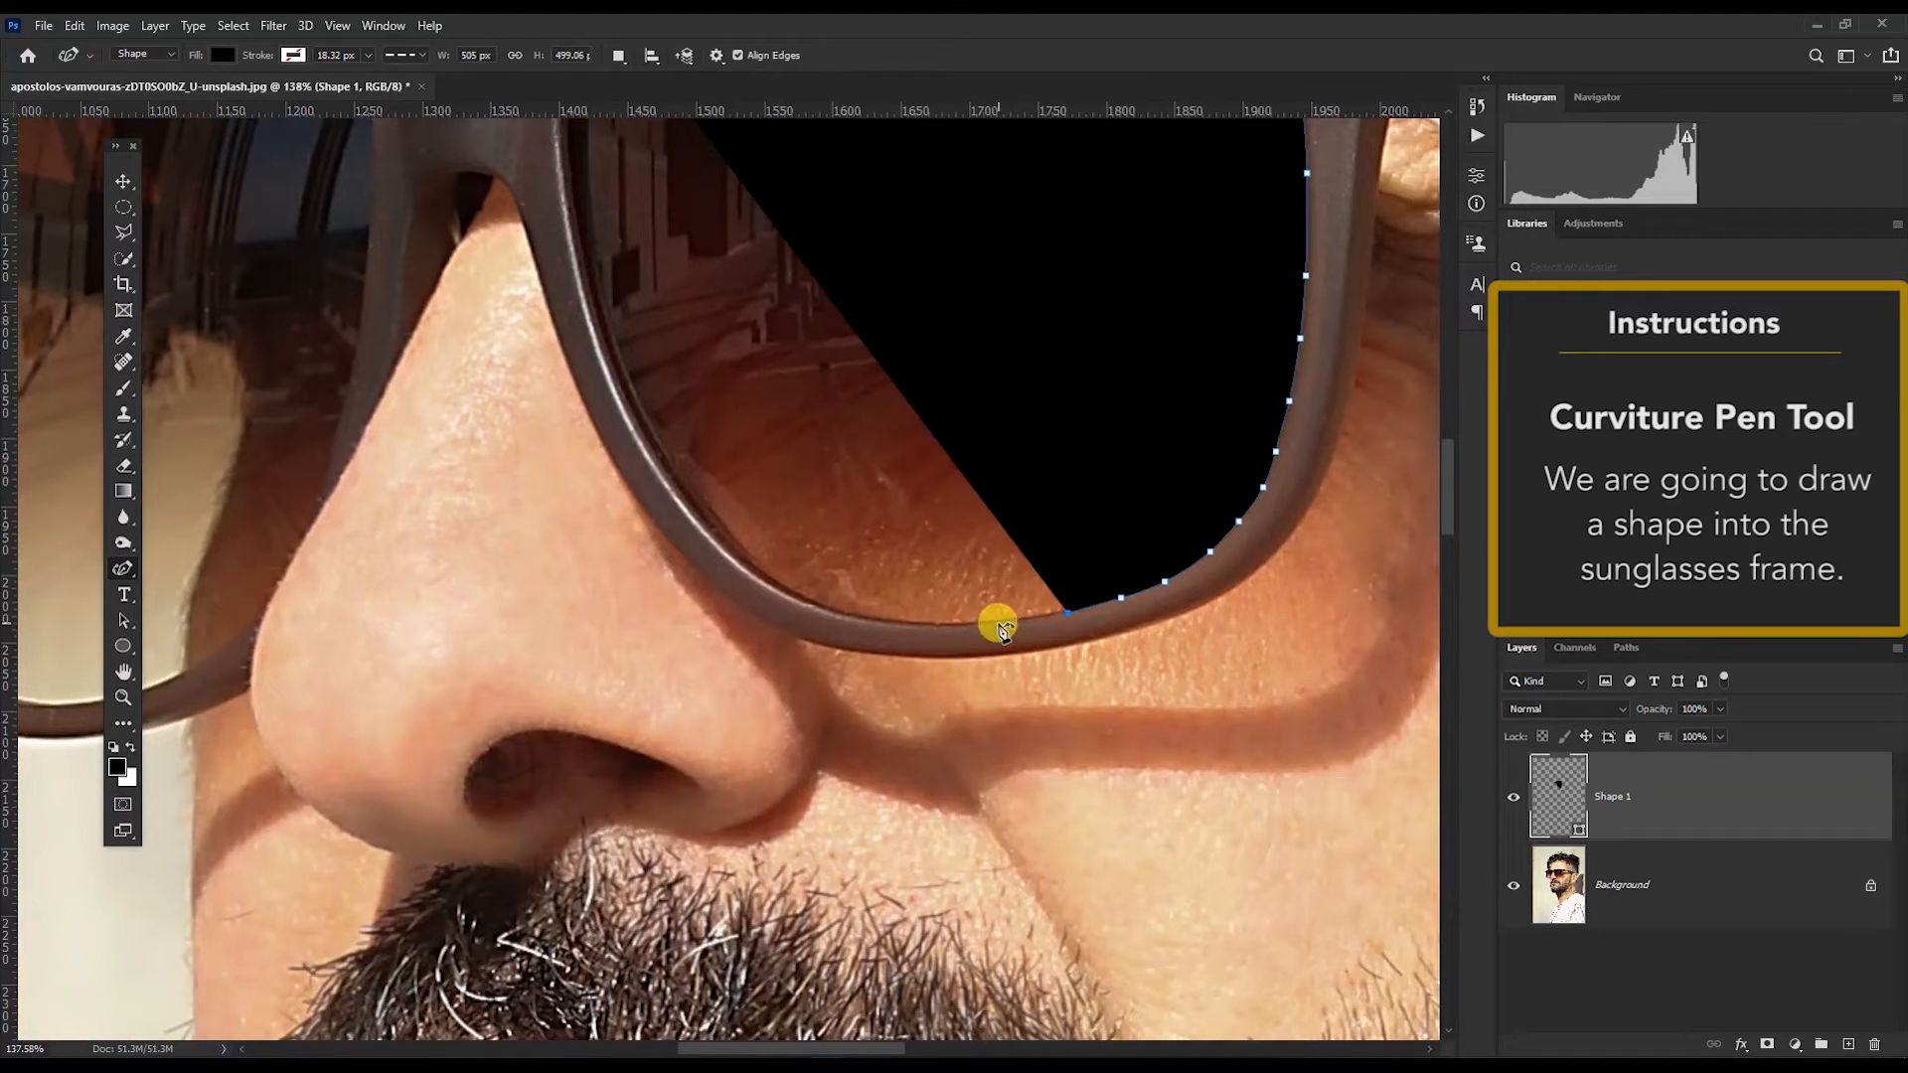
left_click(998, 622)
left_click(934, 627)
left_click(877, 623)
left_click(825, 609)
left_click(793, 600)
left_click(763, 581)
left_click(732, 553)
Step: Trace the nose-side inner edge of the same lens upward with curvature points
left_click(686, 504)
left_click(662, 473)
left_click(638, 426)
left_click(605, 349)
left_click(583, 268)
left_click(567, 142)
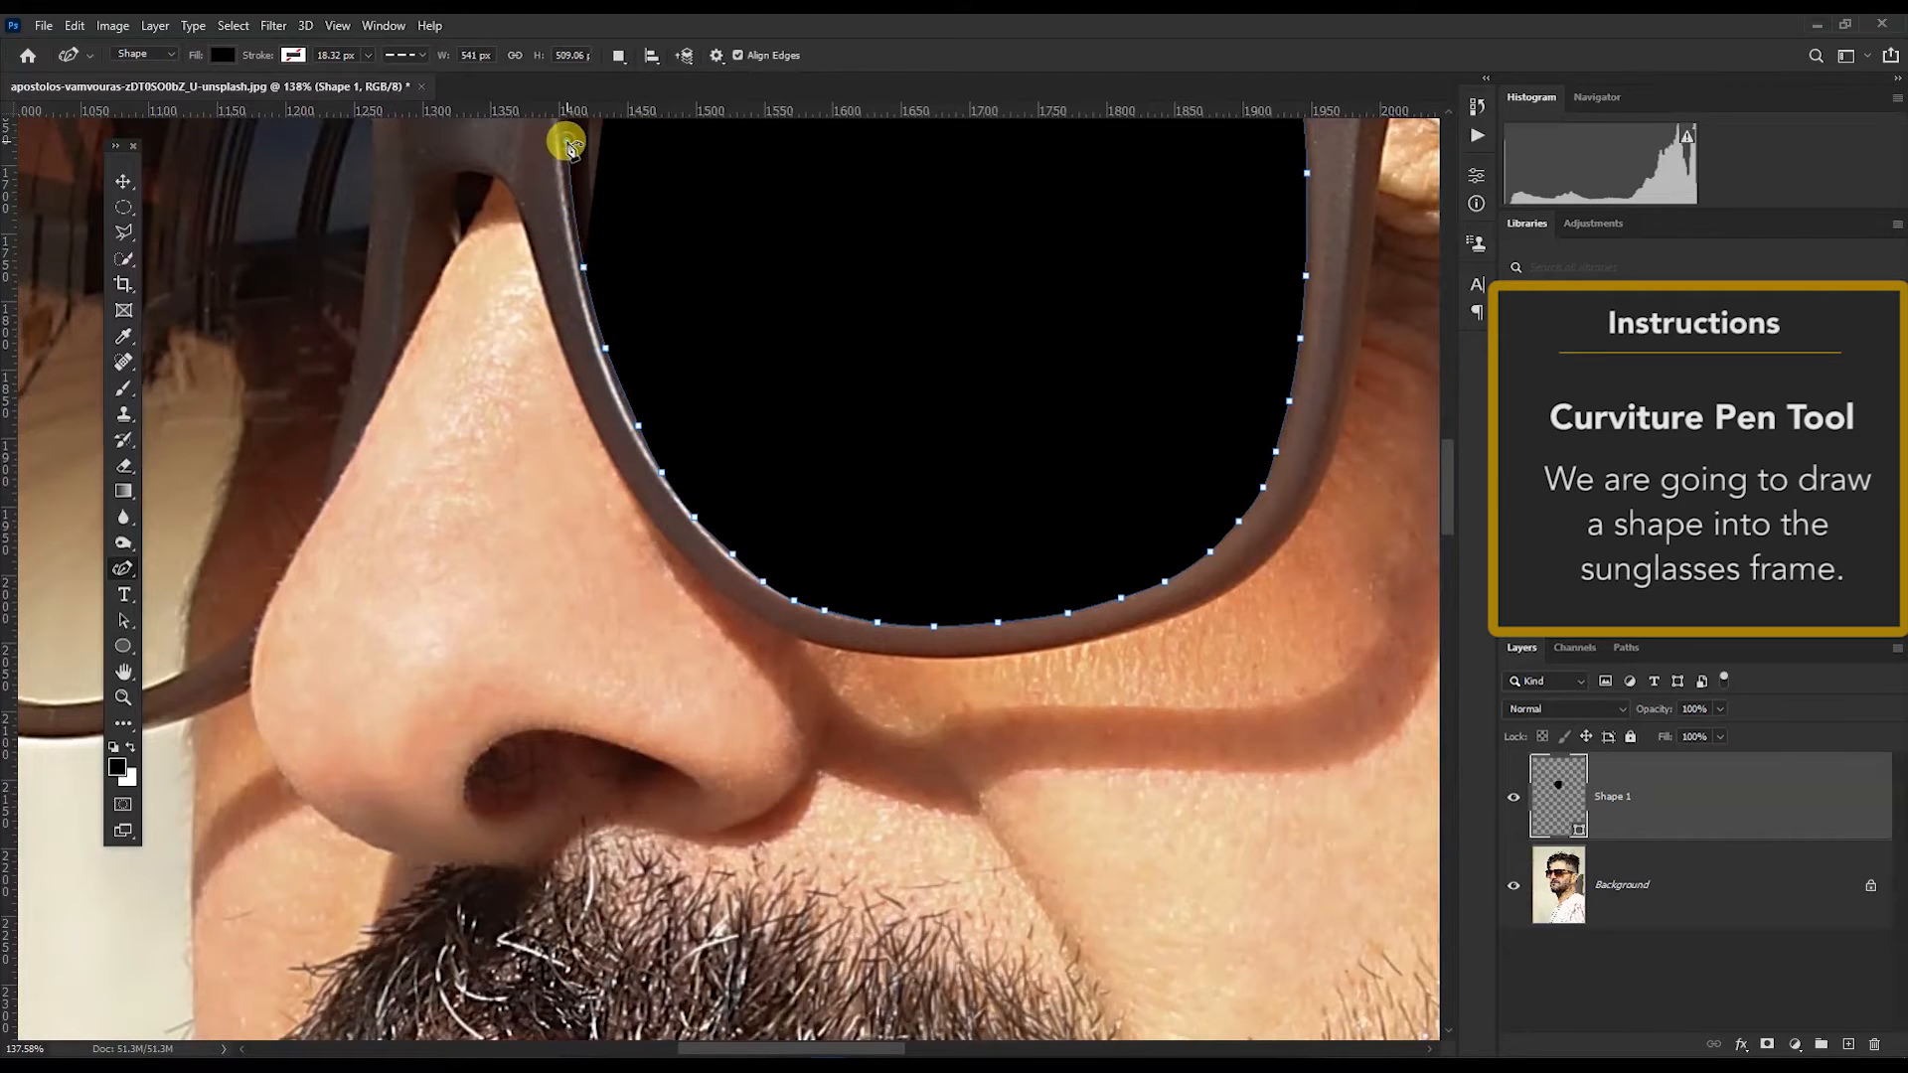
Step: Trace the upper nose-side corner of the lens and close the shape outline at its top edge
left_click_drag(690, 233, 846, 725)
left_click(725, 592)
left_click(732, 552)
left_click(845, 478)
left_click(923, 449)
left_click(982, 445)
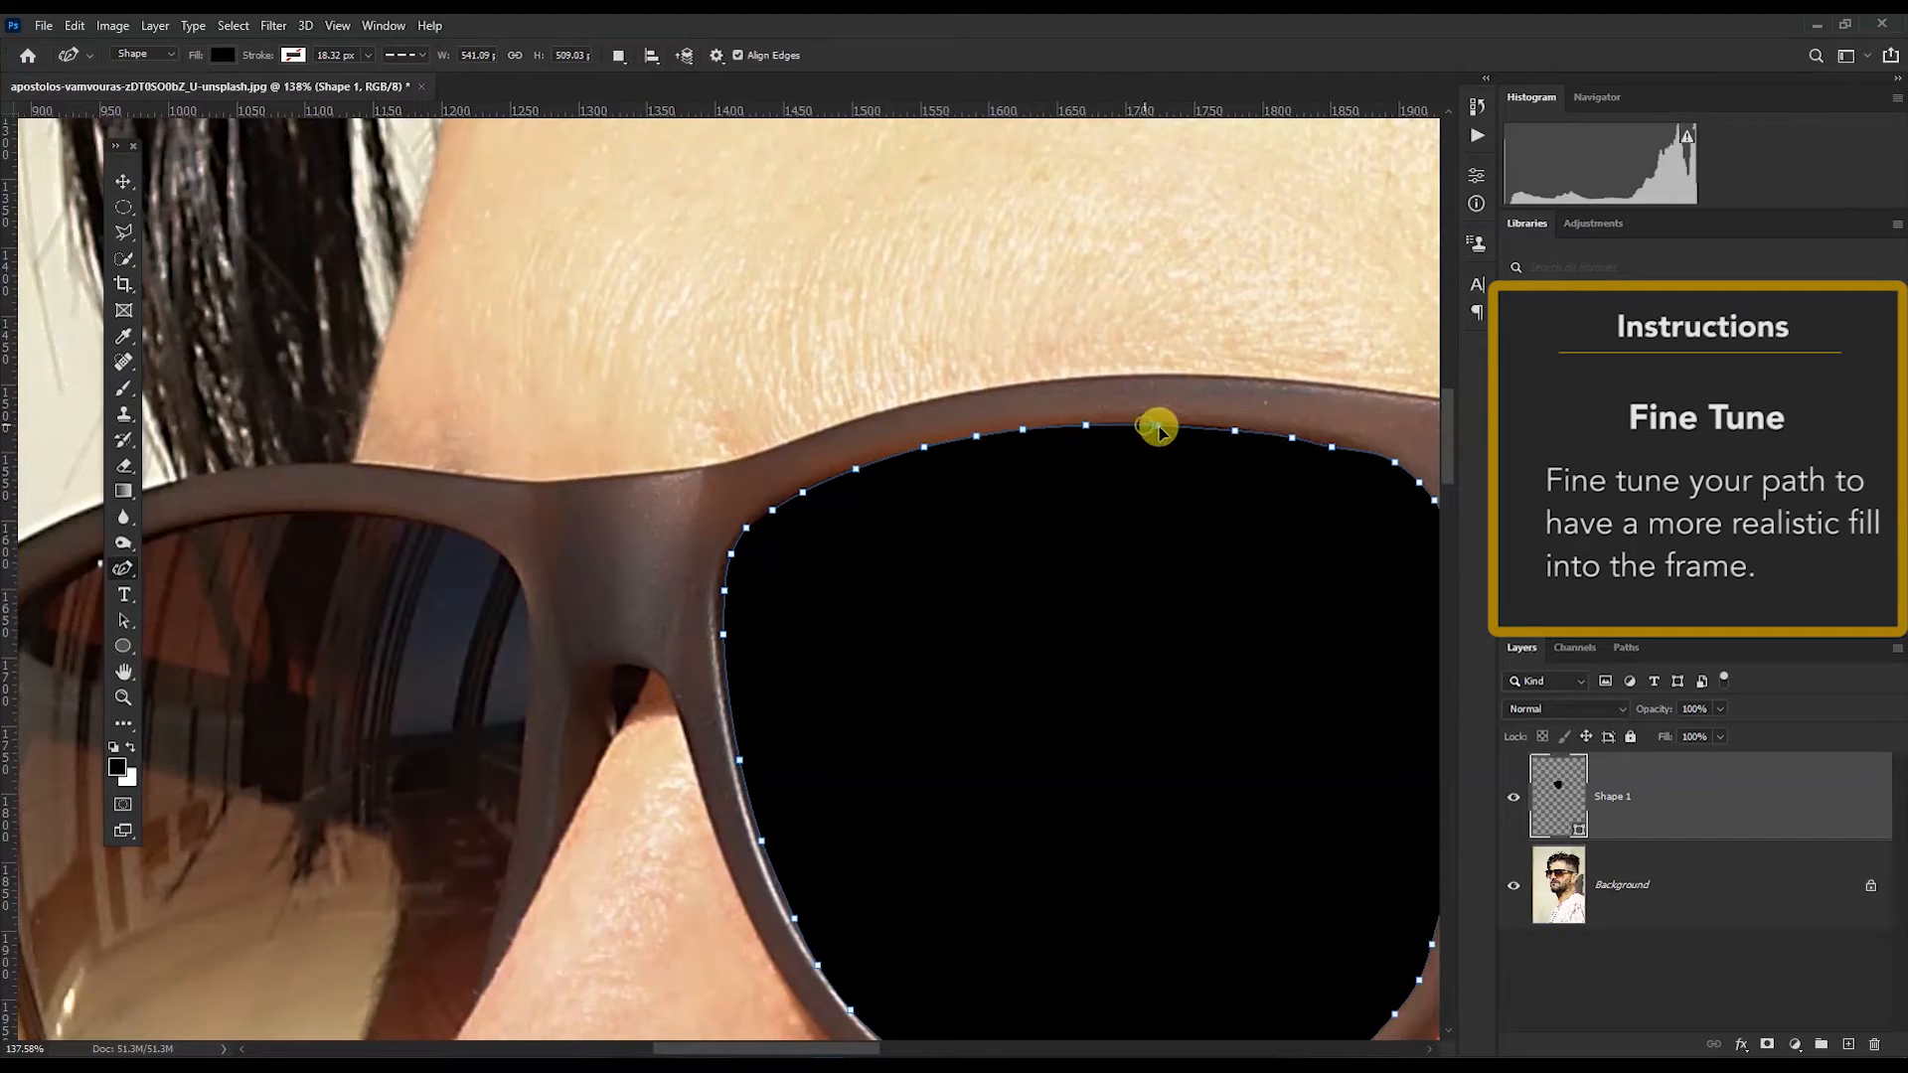
Step: Fine-tune the anchor points along the top edge and upper outer corner of the first lens shape to fit the frame
left_click_drag(1086, 425, 1098, 423)
left_click_drag(1235, 430, 1225, 427)
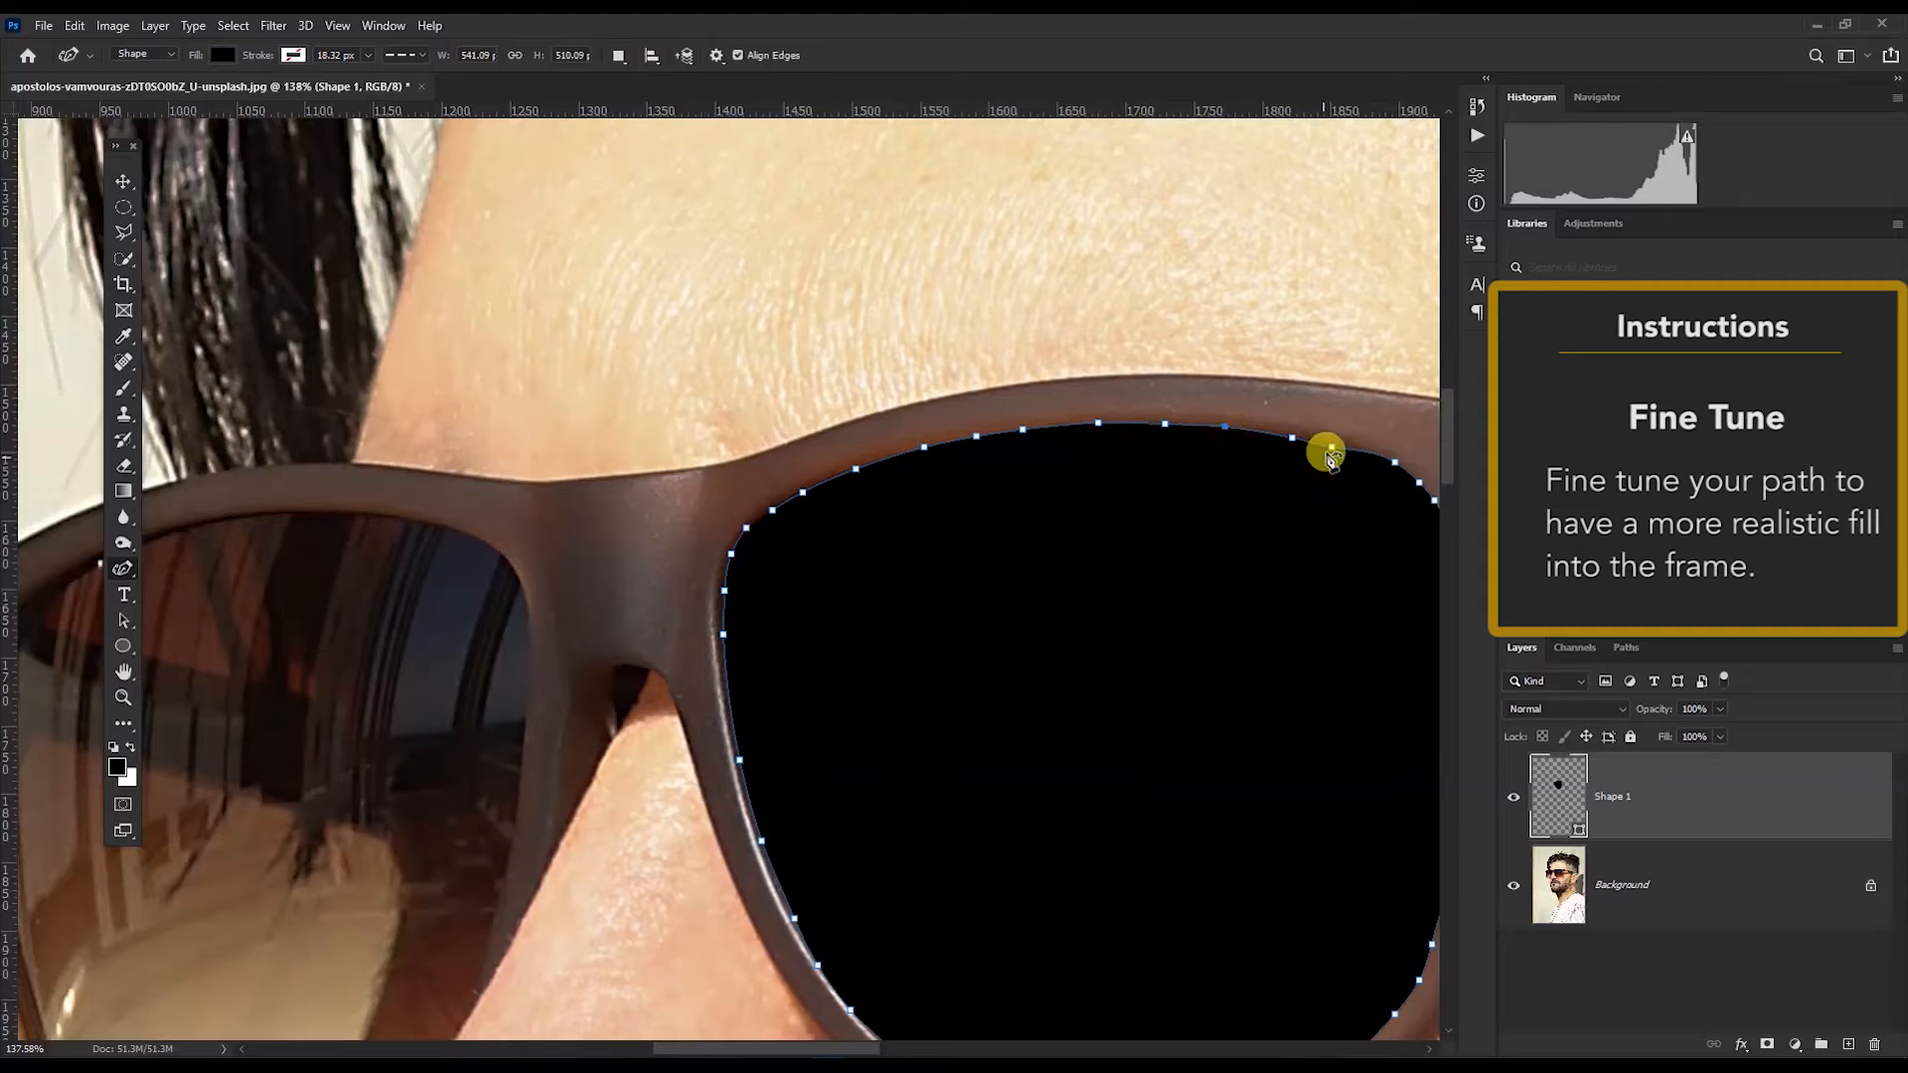
left_click(1394, 466)
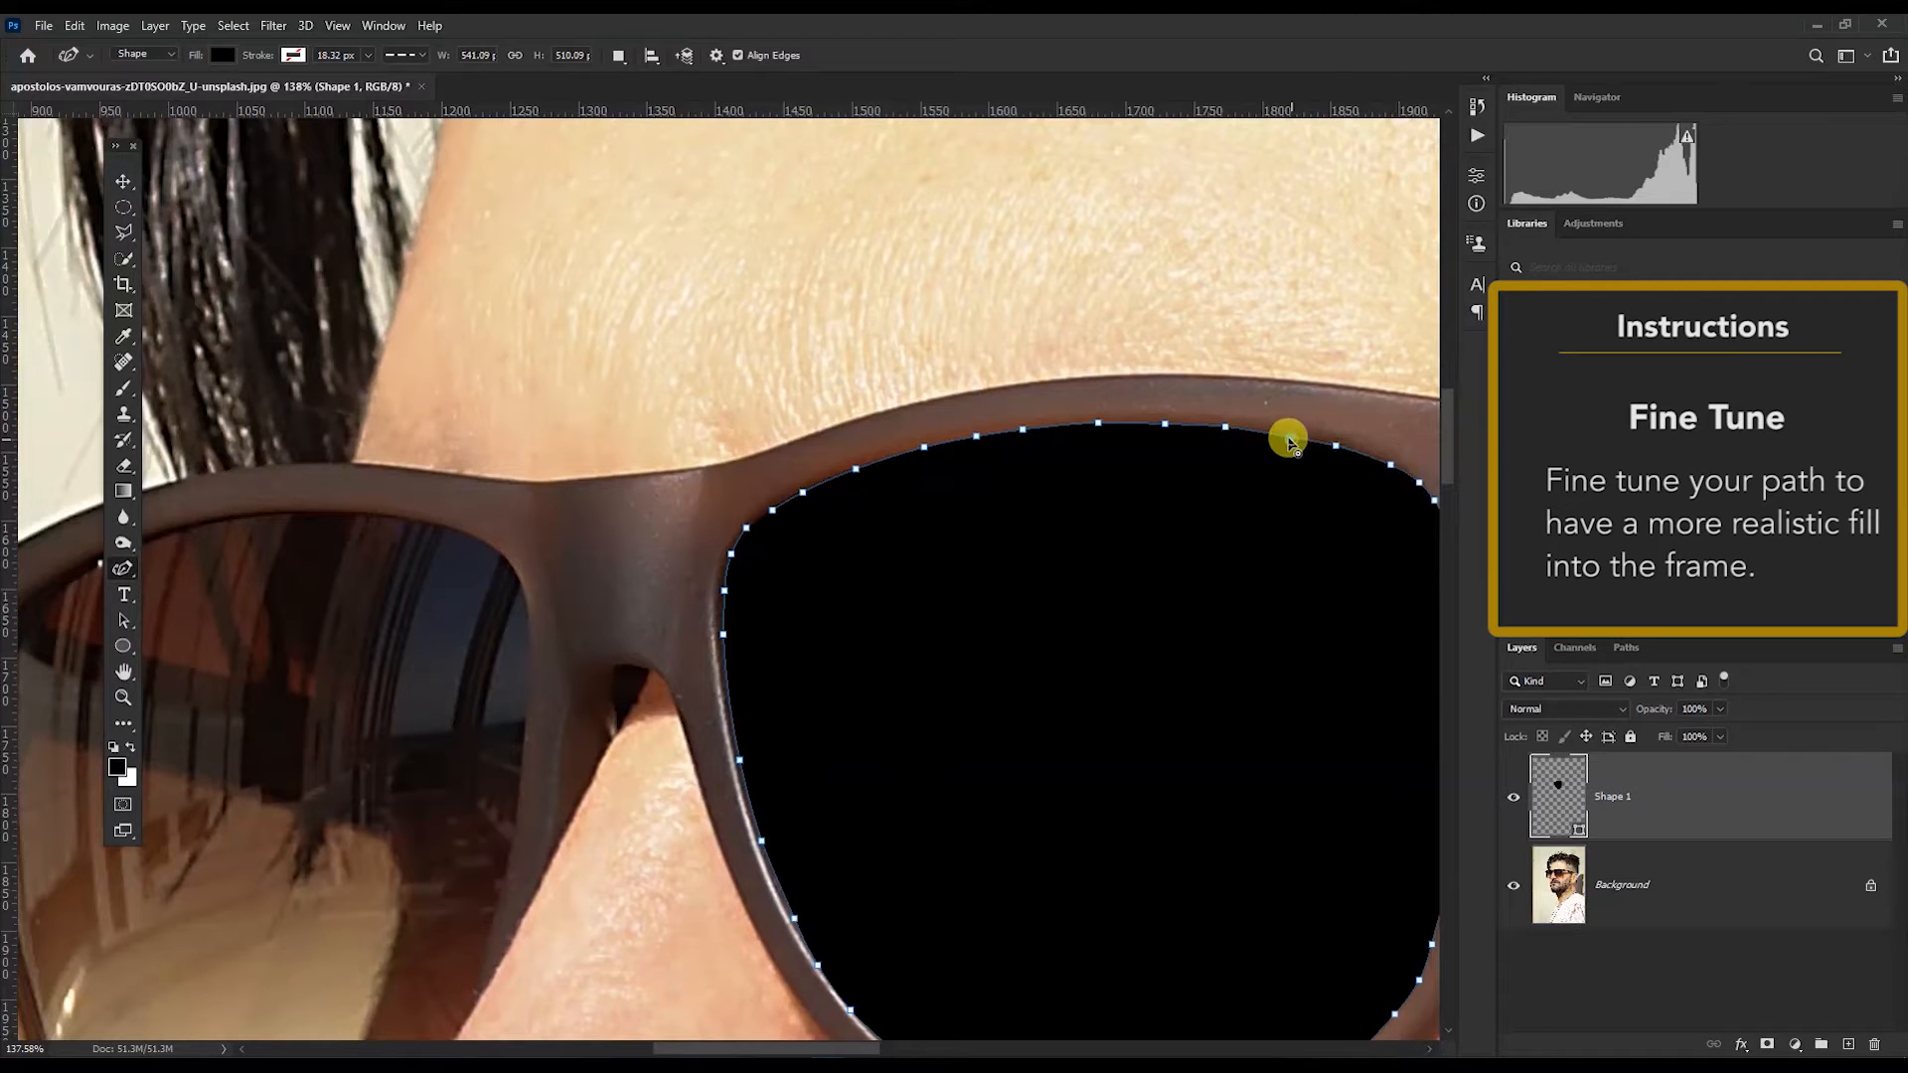
left_click_drag(1368, 519, 1038, 402)
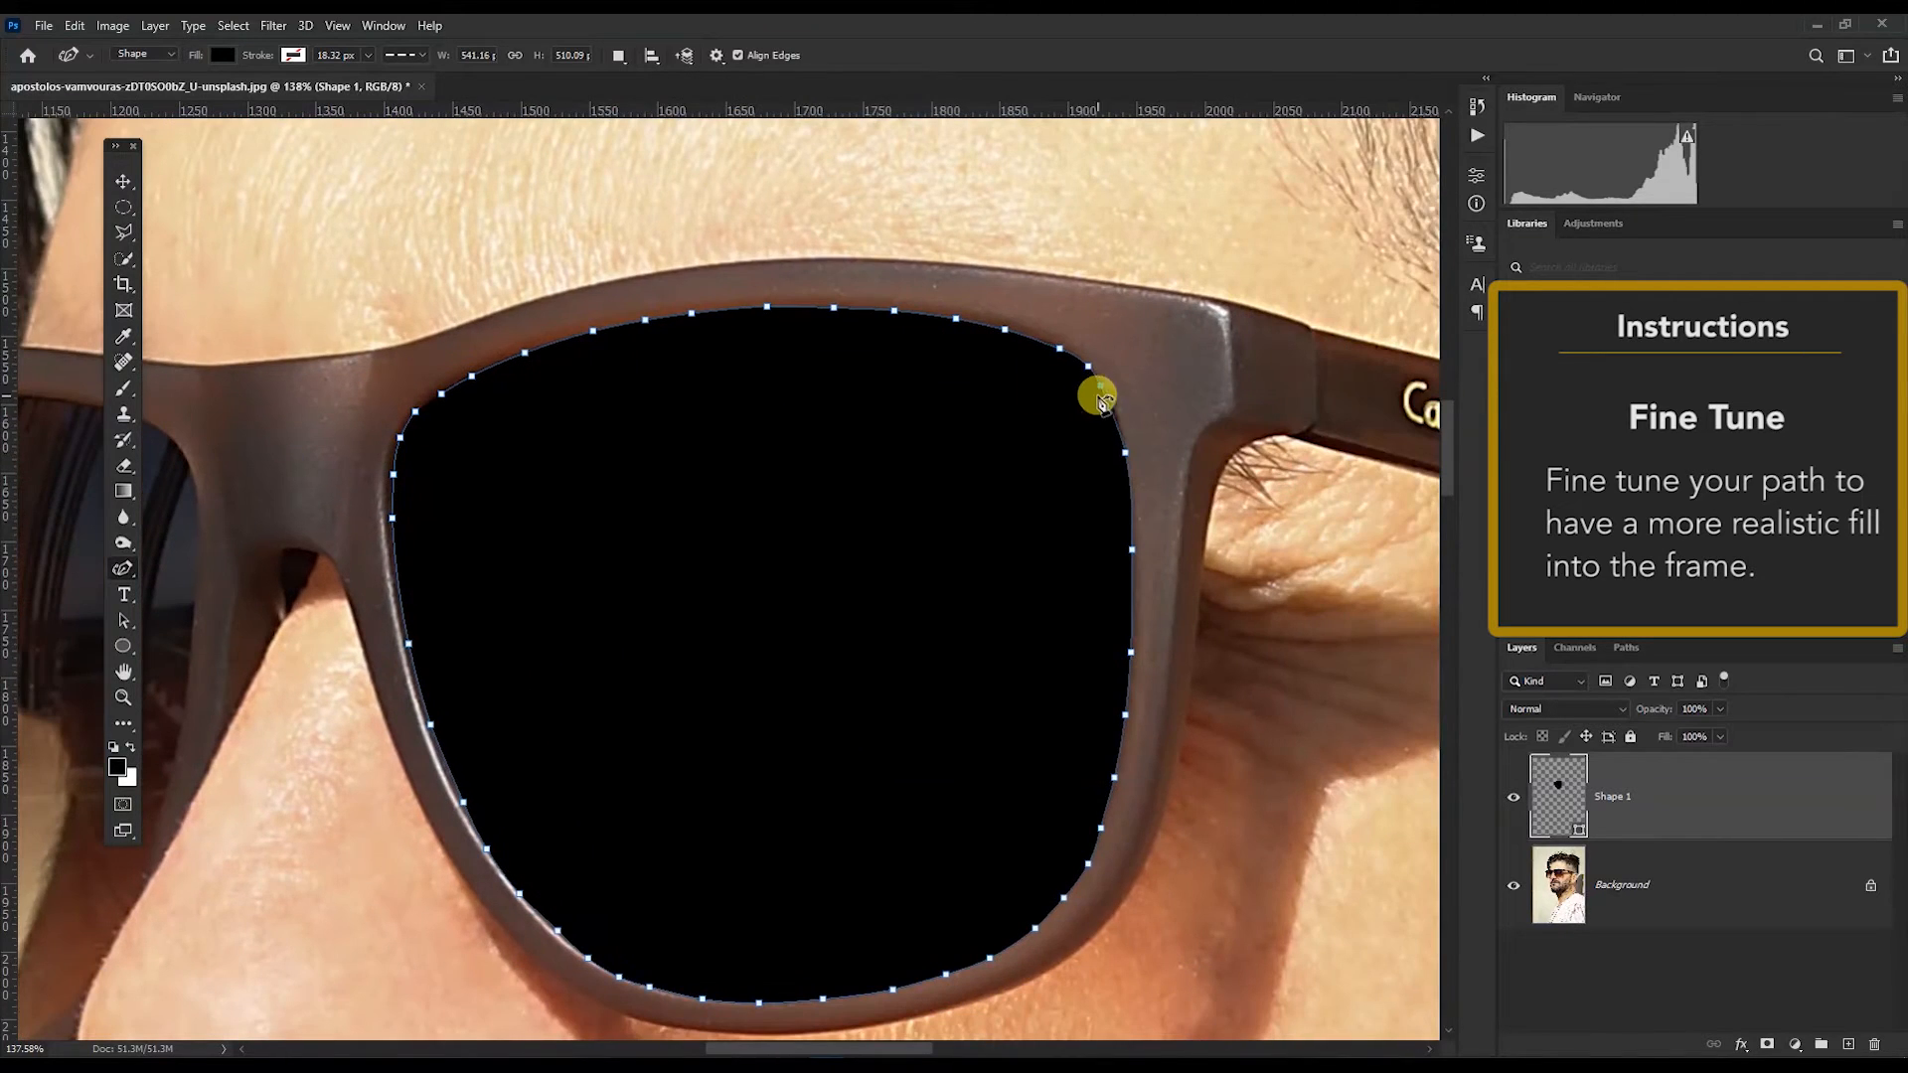
left_click_drag(1124, 452, 1110, 401)
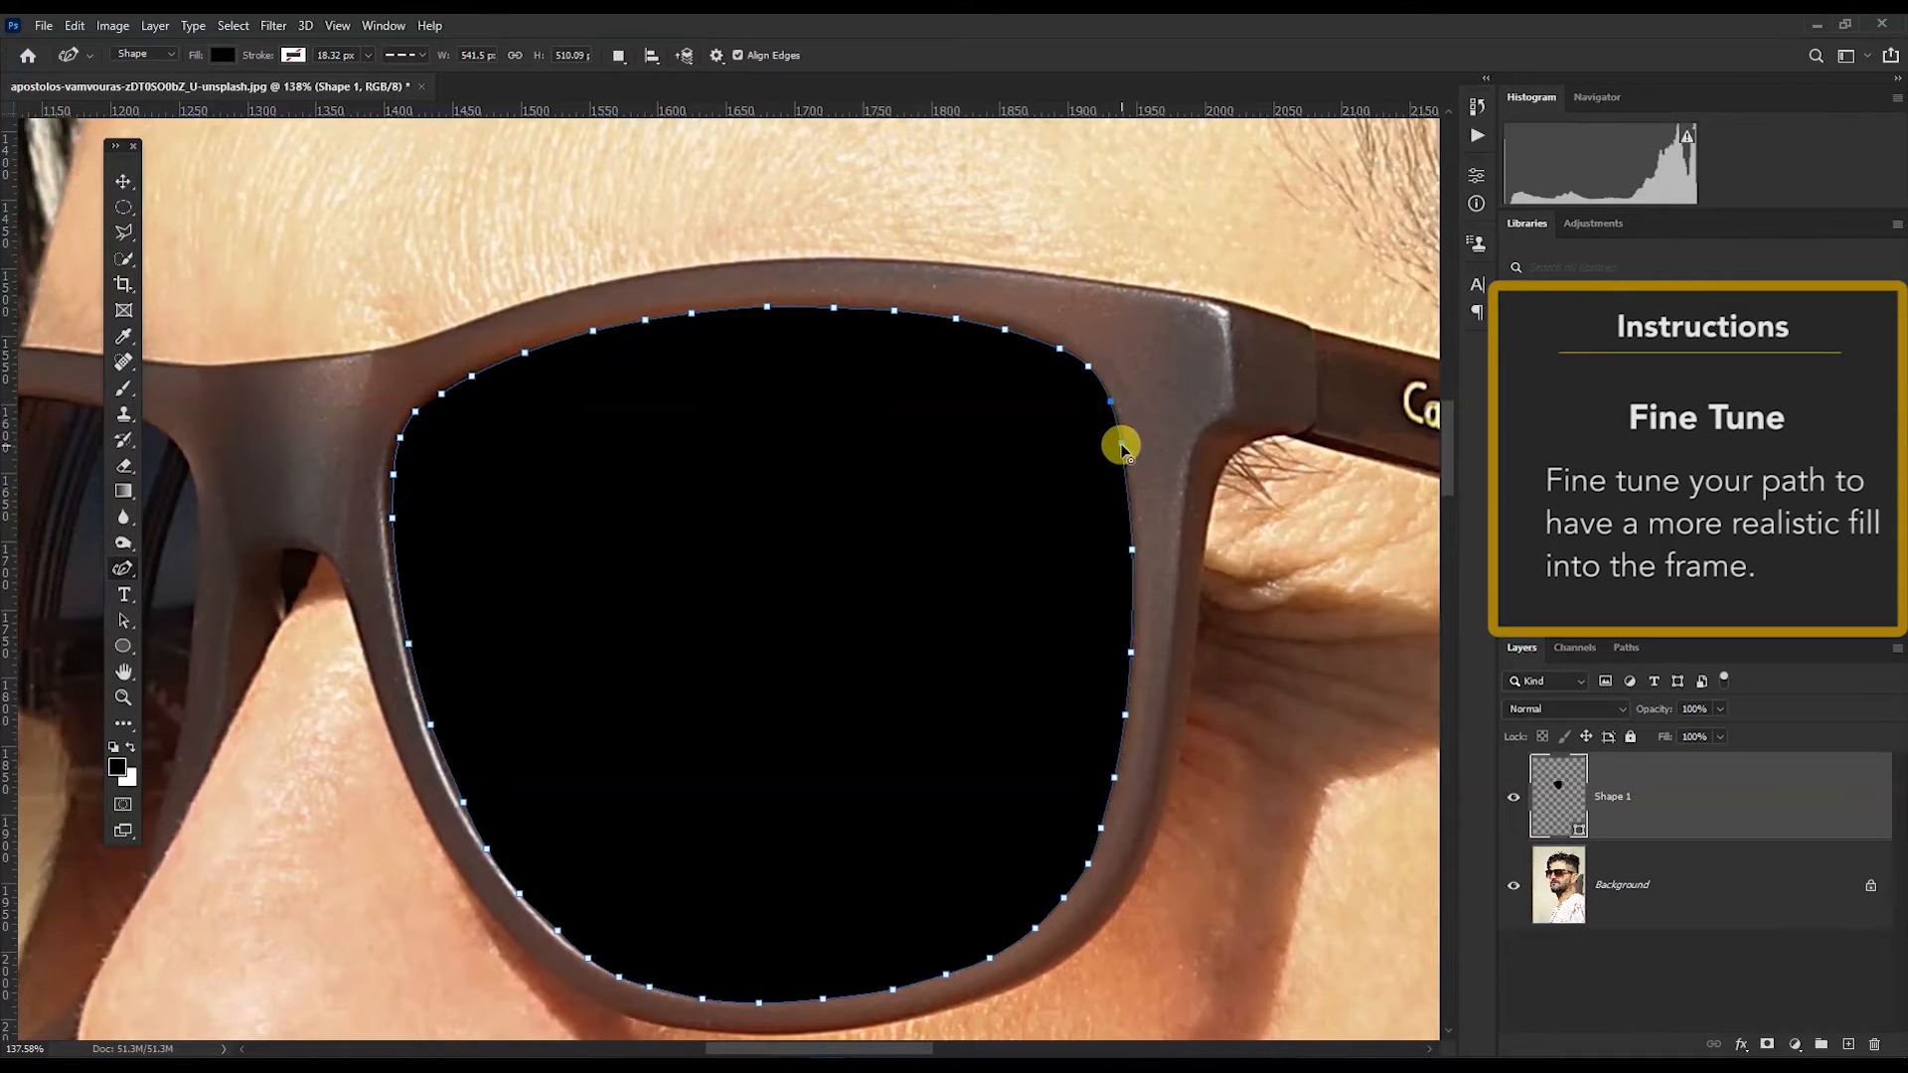
Step: Adjust the anchor points on the lower outer side and bottom edge so the first lens shape follows the frame
scroll(1124, 844, "down", 4)
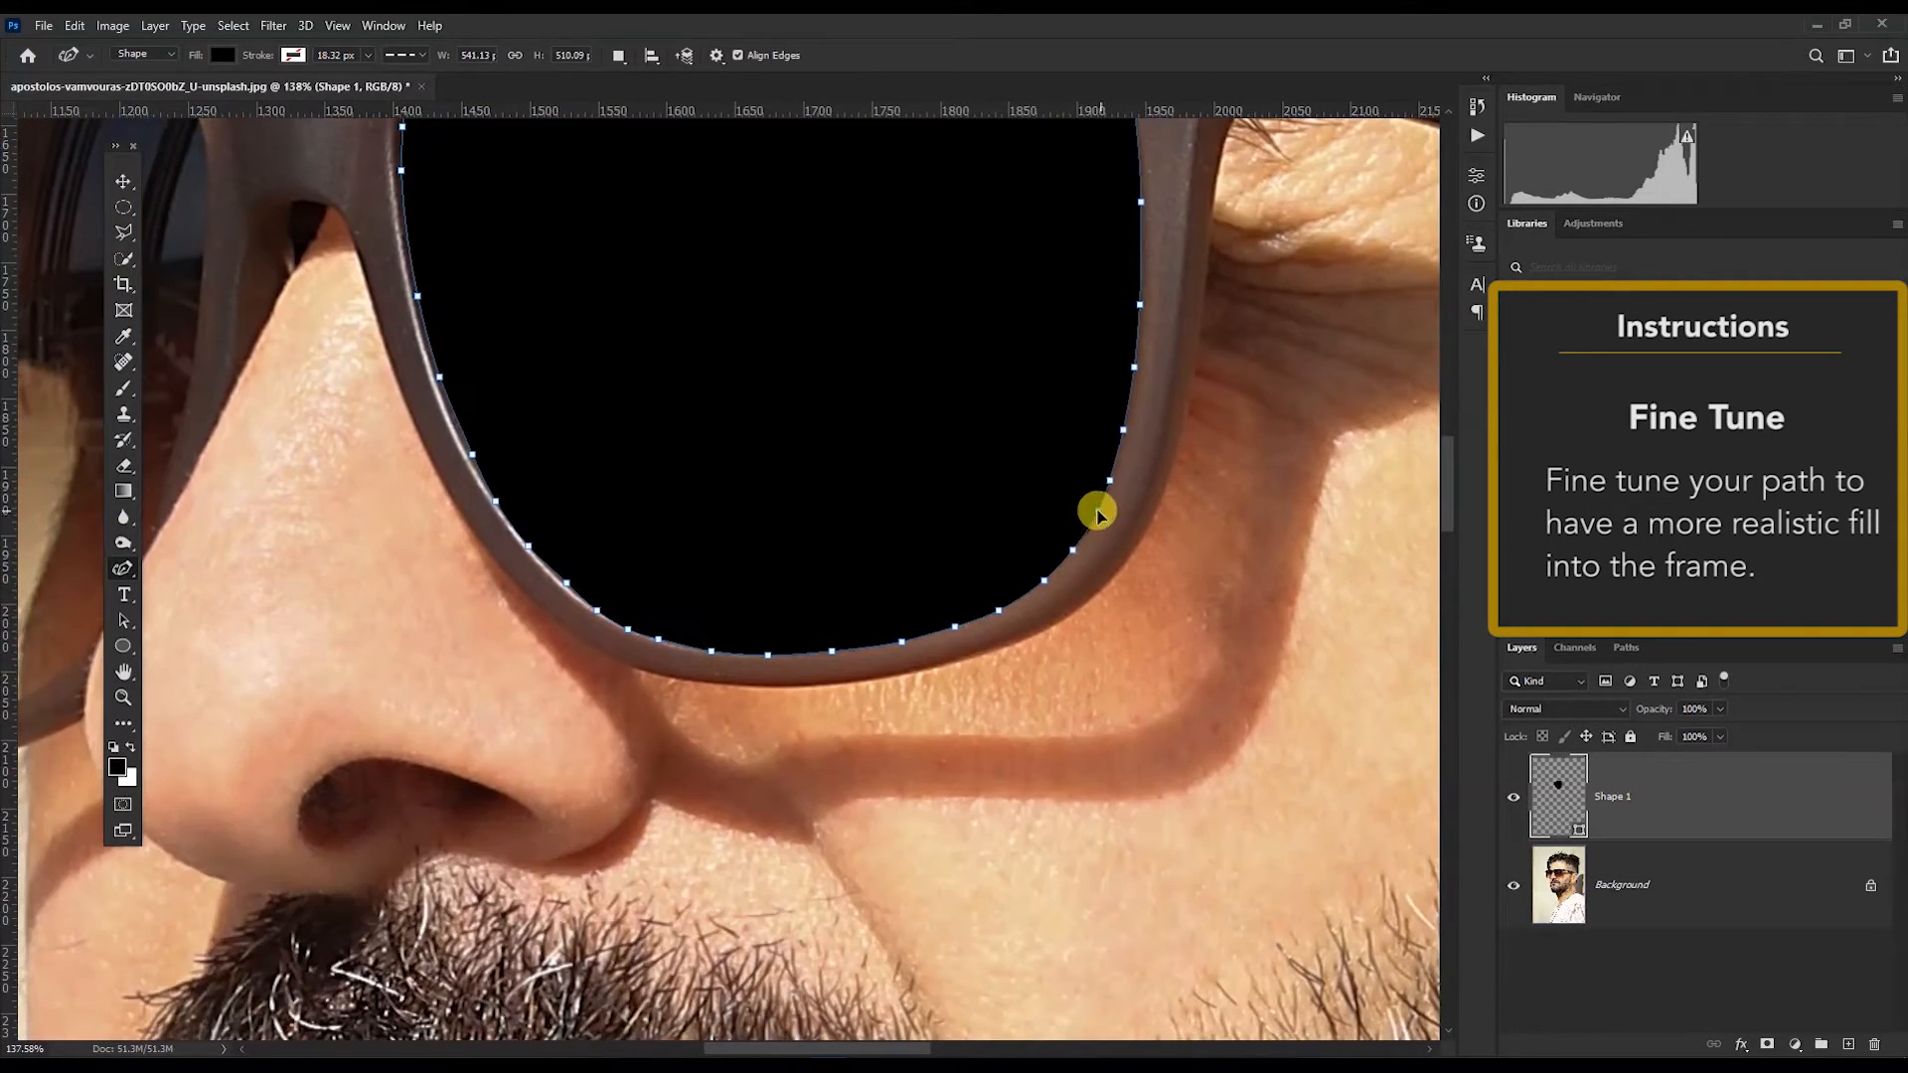
mouse_move(1122, 430)
left_mouse_down()
mouse_move(1078, 442)
mouse_move(1123, 429)
left_mouse_up()
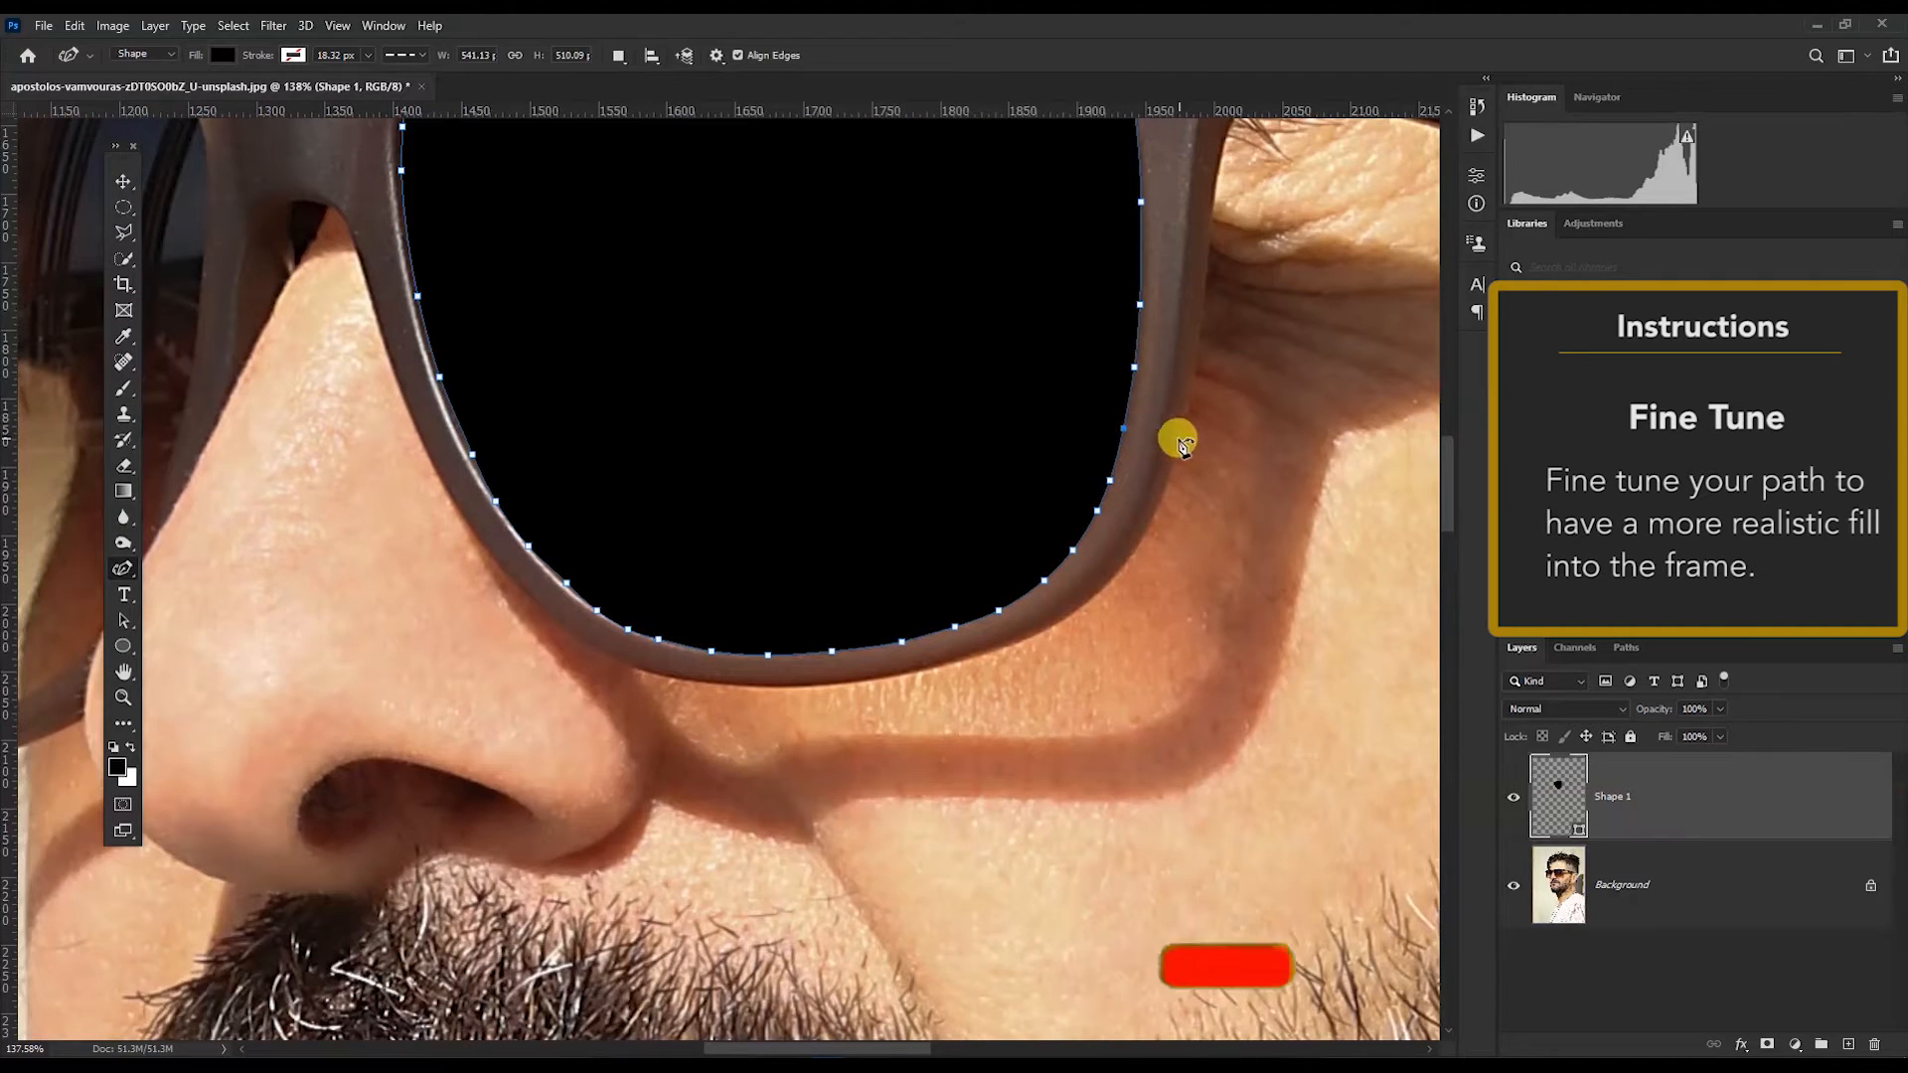
mouse_move(628, 629)
left_mouse_down()
mouse_move(630, 611)
mouse_move(664, 620)
left_mouse_up()
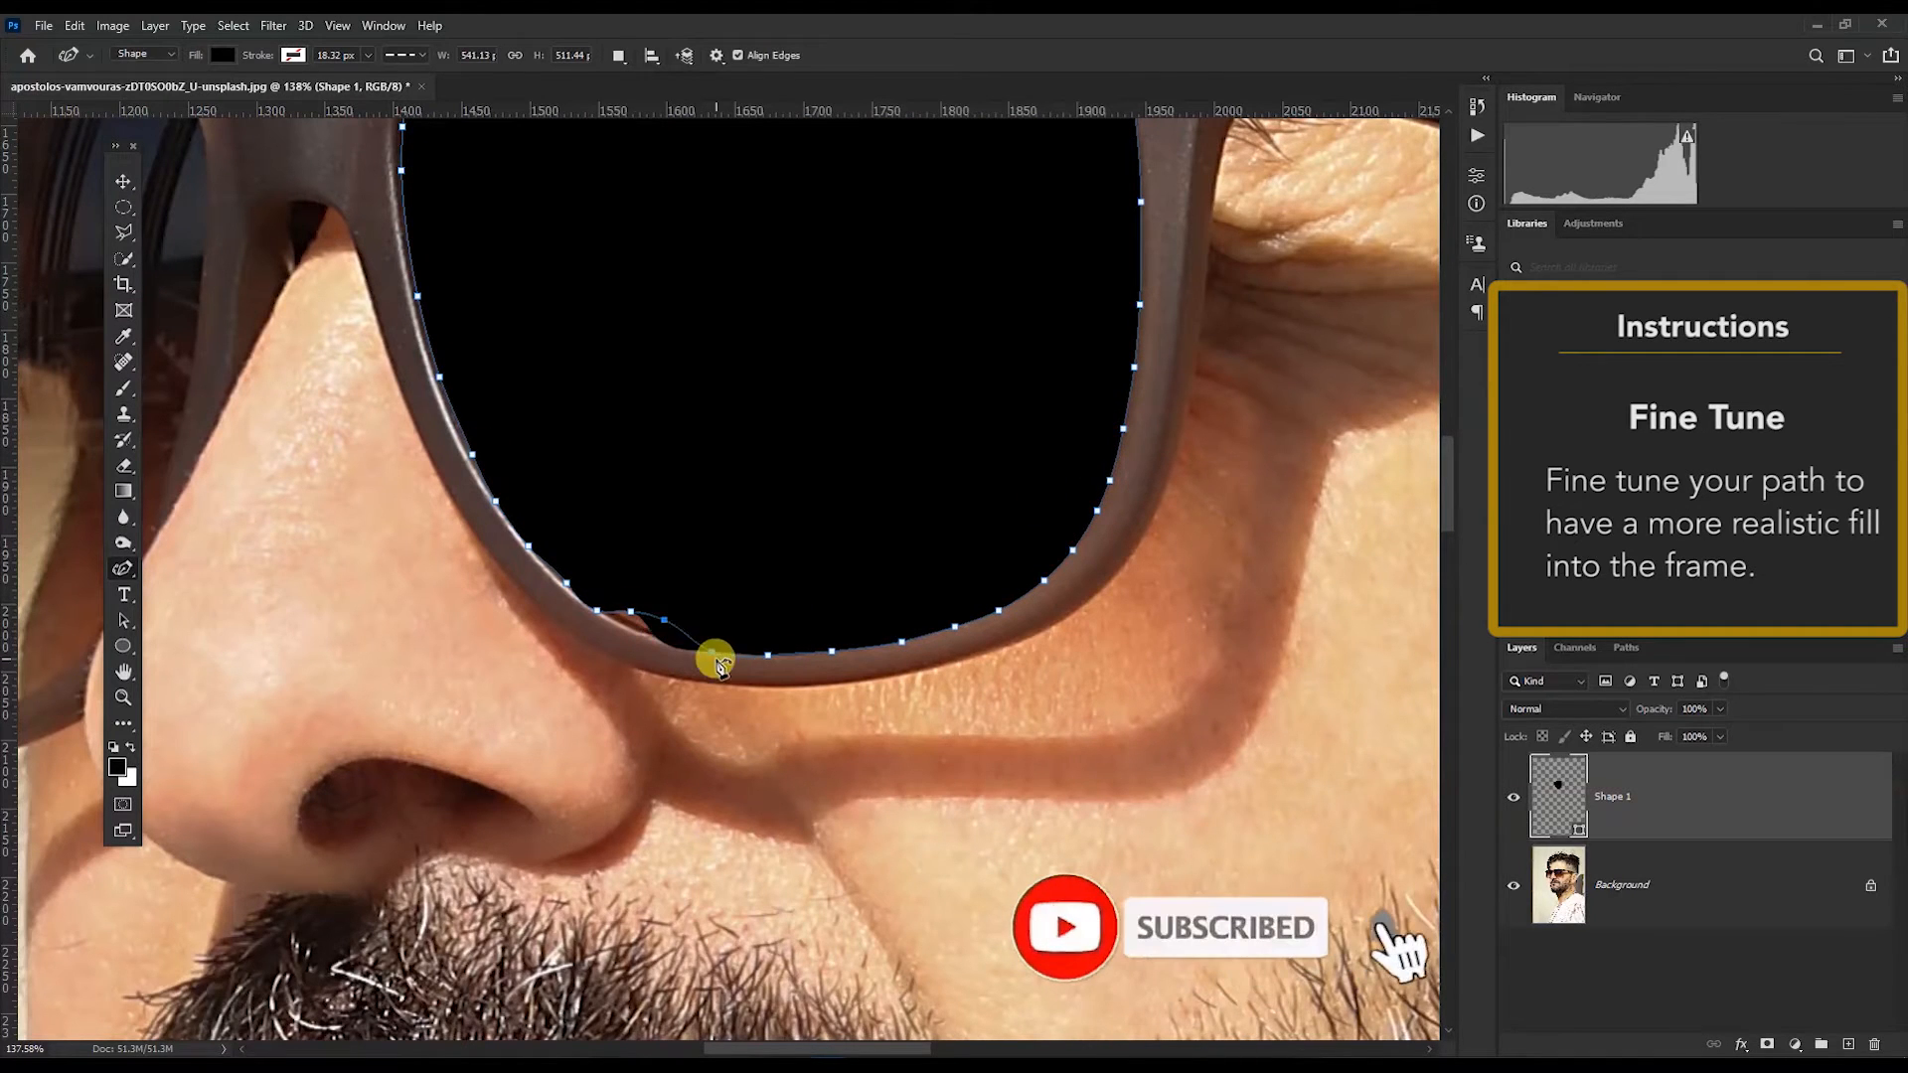
scroll(915, 667, "down", 1)
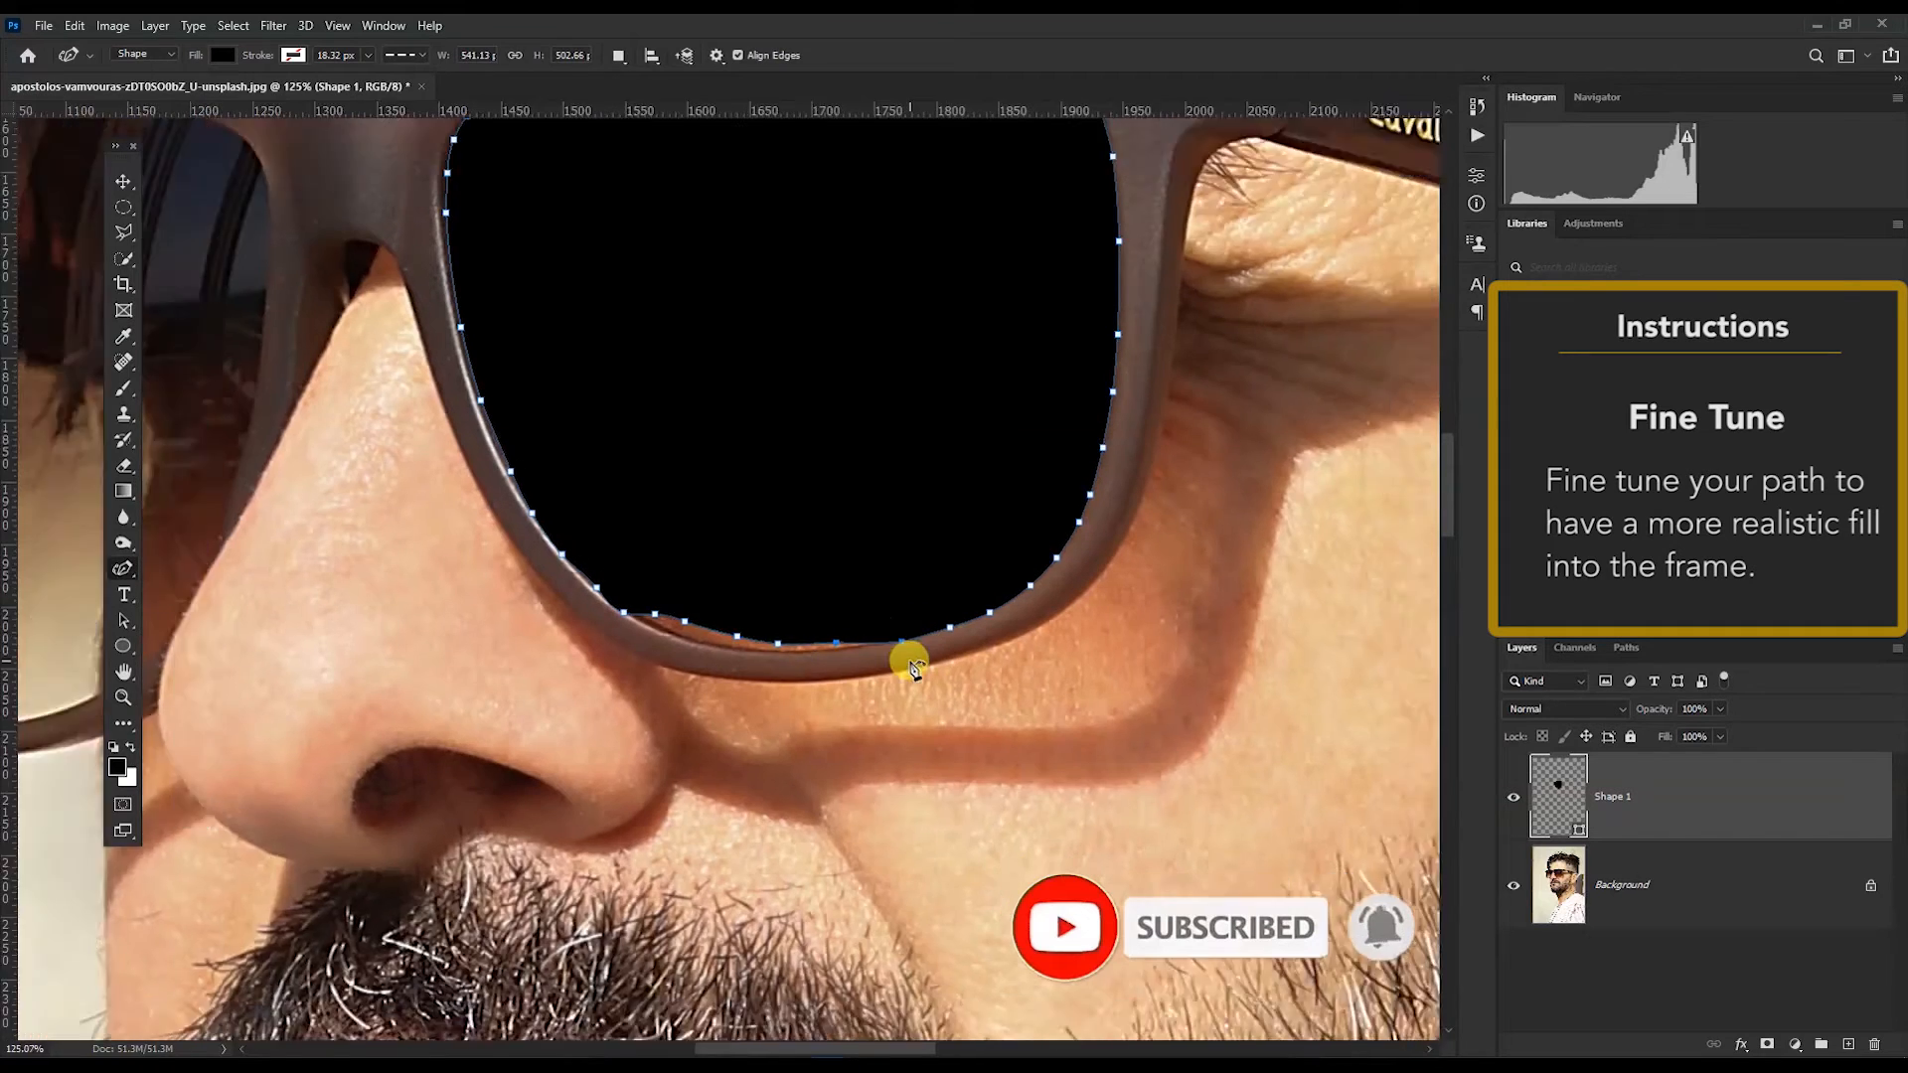
scroll(915, 668, "up", 4)
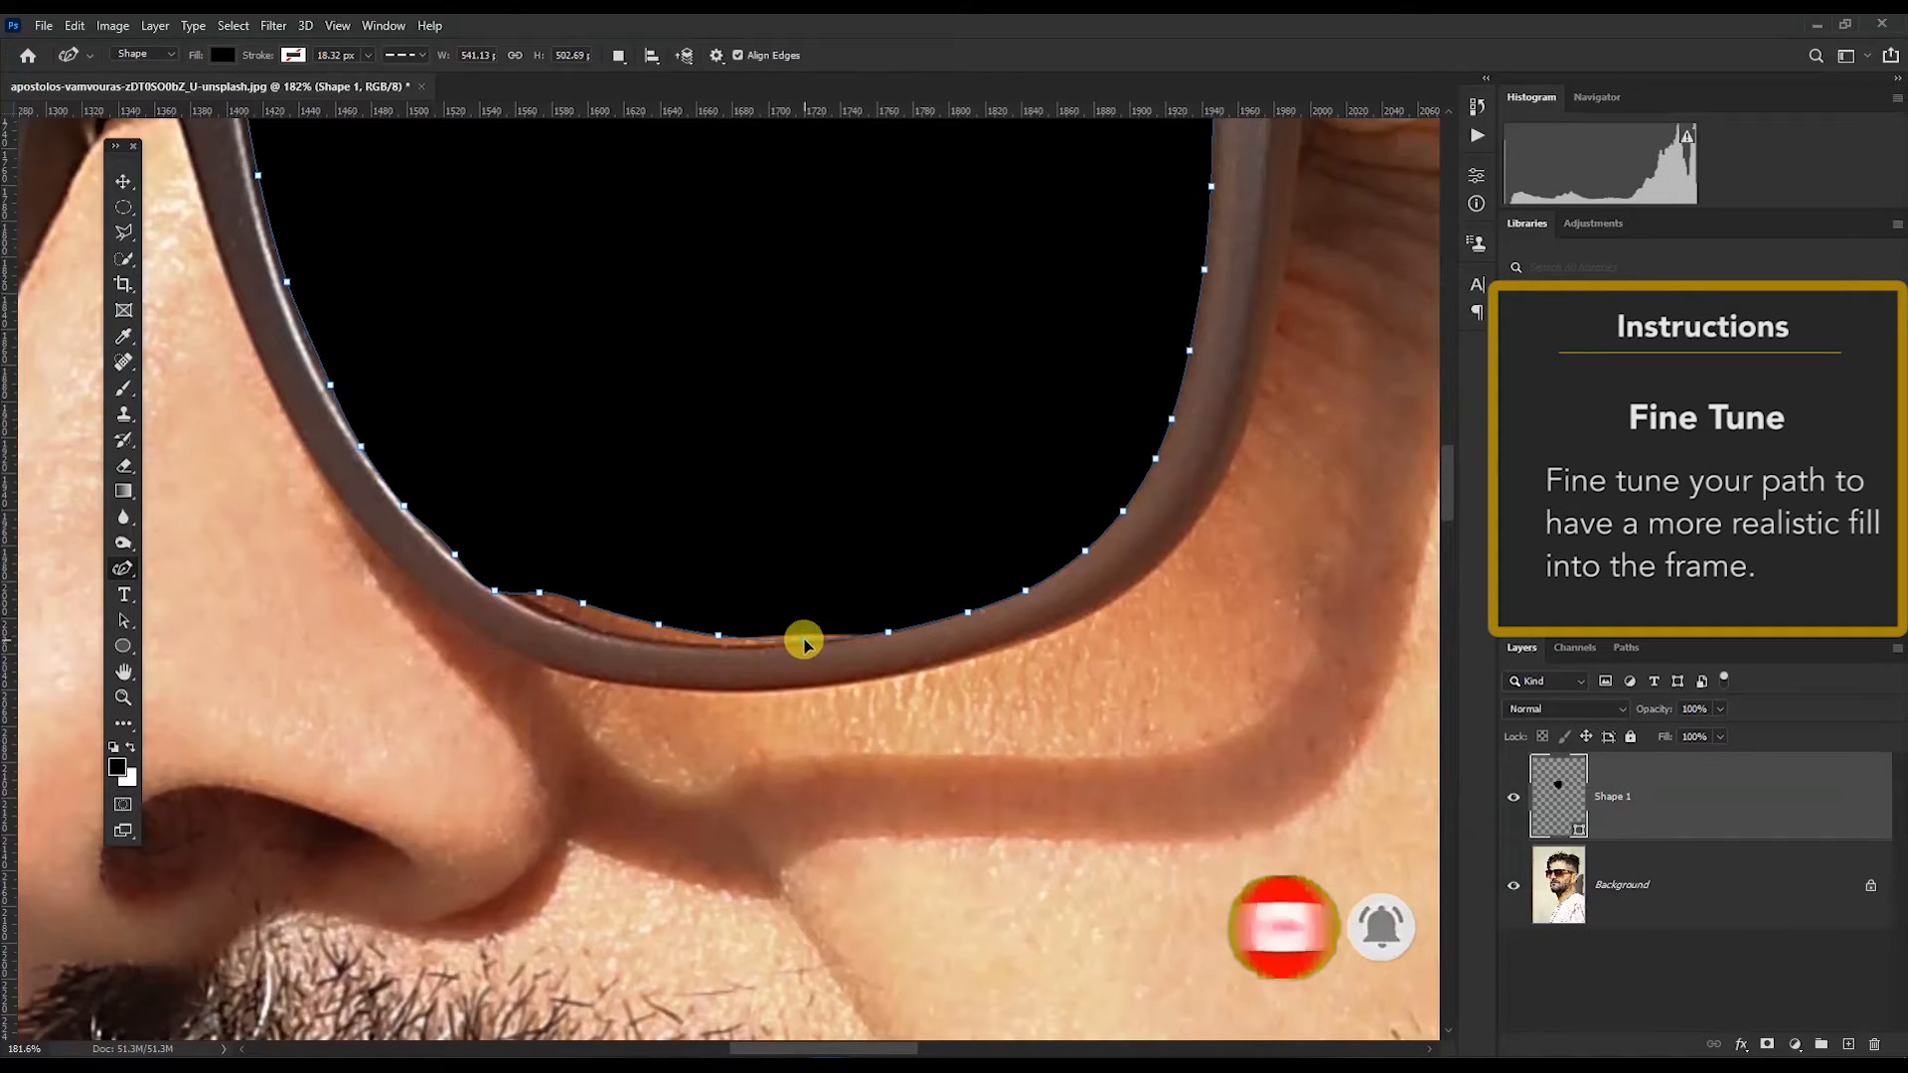
left_click_drag(719, 635, 634, 634)
left_click_drag(584, 604, 656, 640)
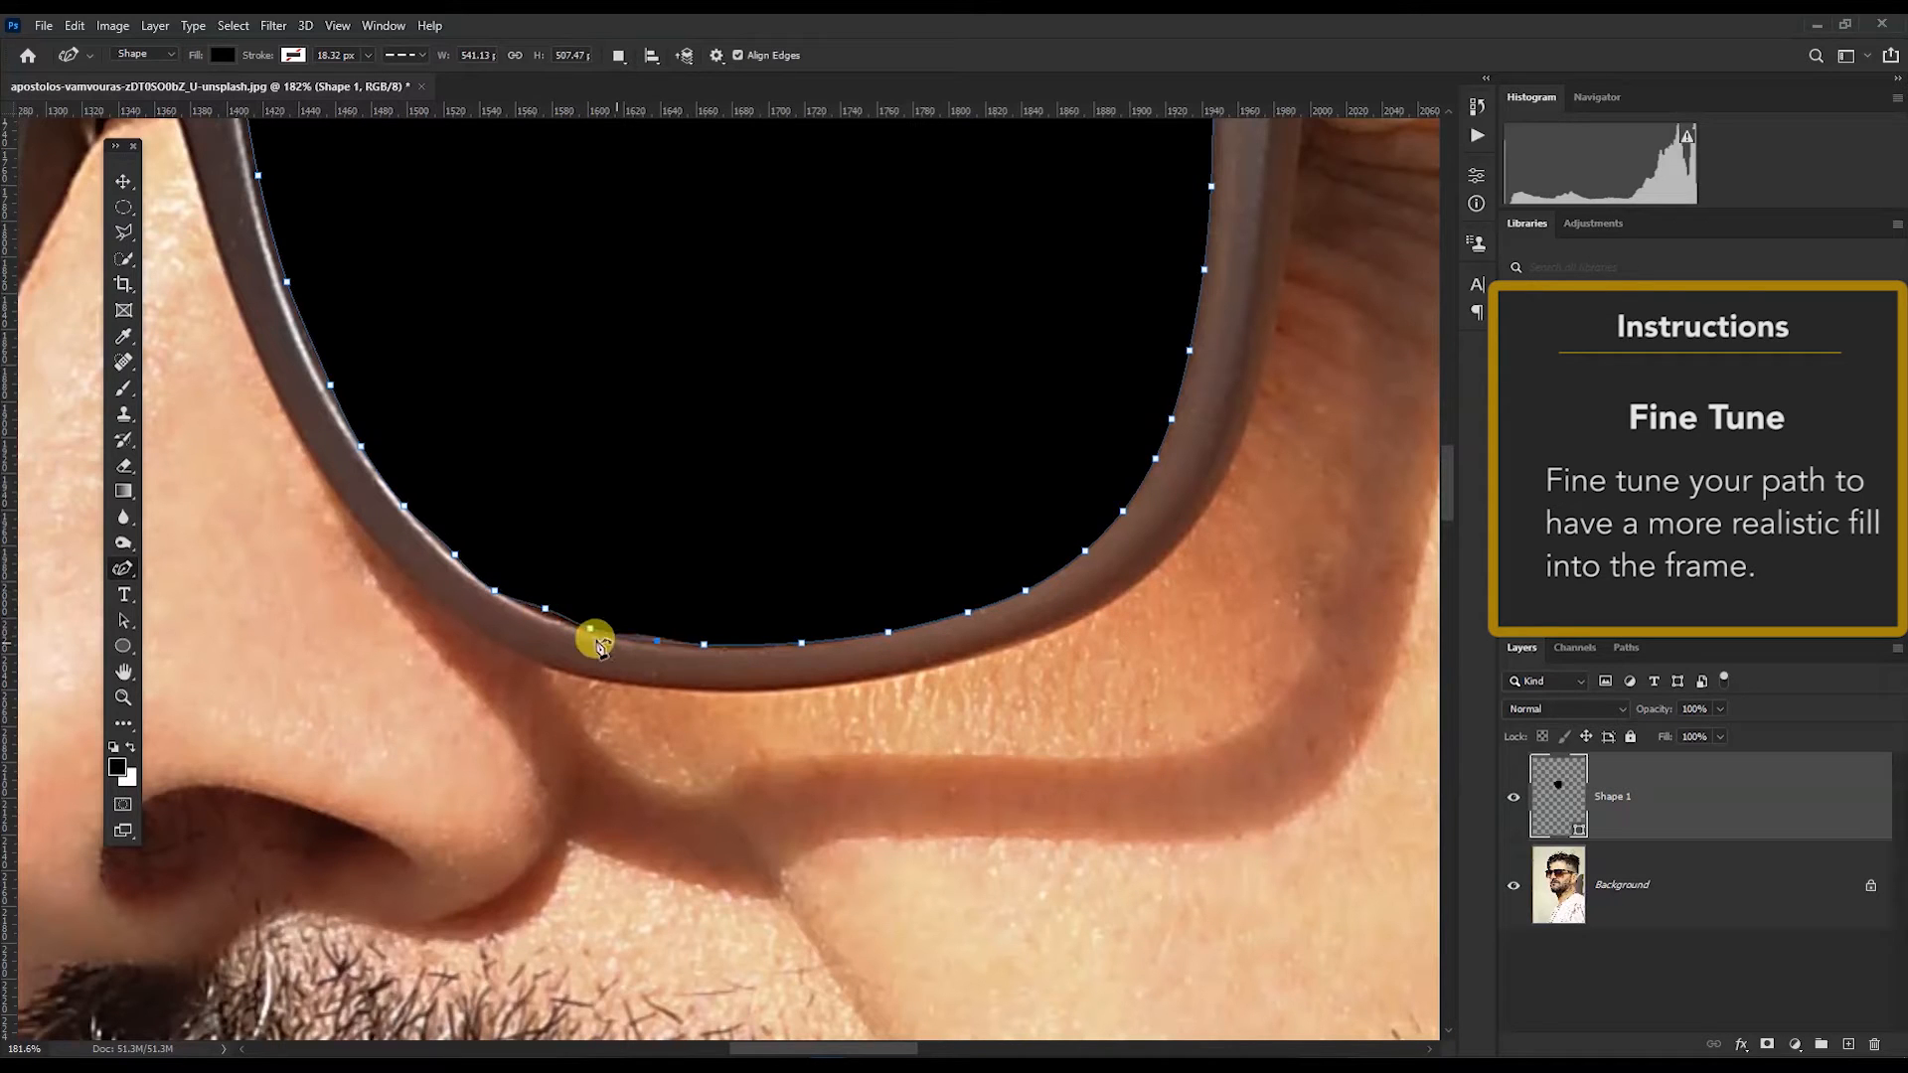
Step: Reposition the anchor points along the nose side of the first lens shape, from the bottom corner up to the top corner
left_click_drag(495, 591, 396, 486)
left_click_drag(497, 578, 498, 582)
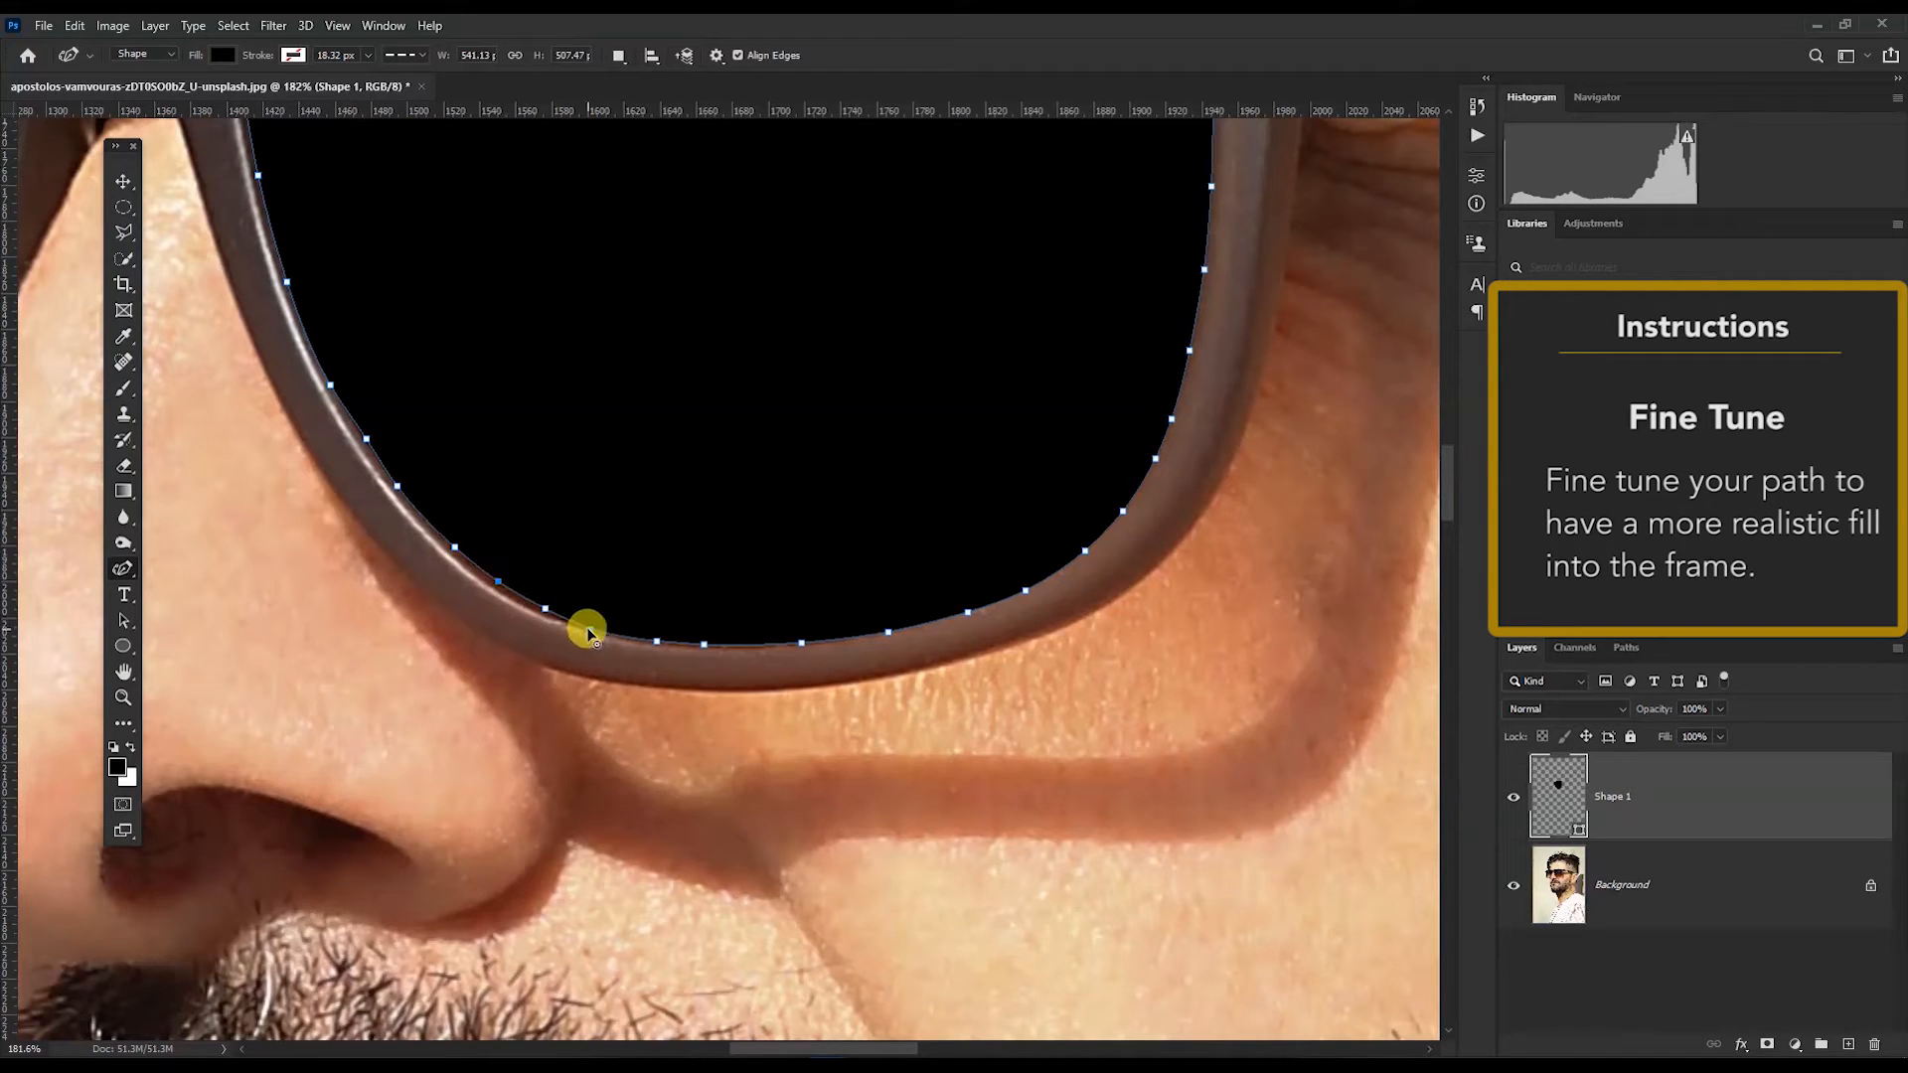
left_click_drag(332, 383, 369, 444)
left_click_drag(353, 260, 479, 551)
left_click(385, 463)
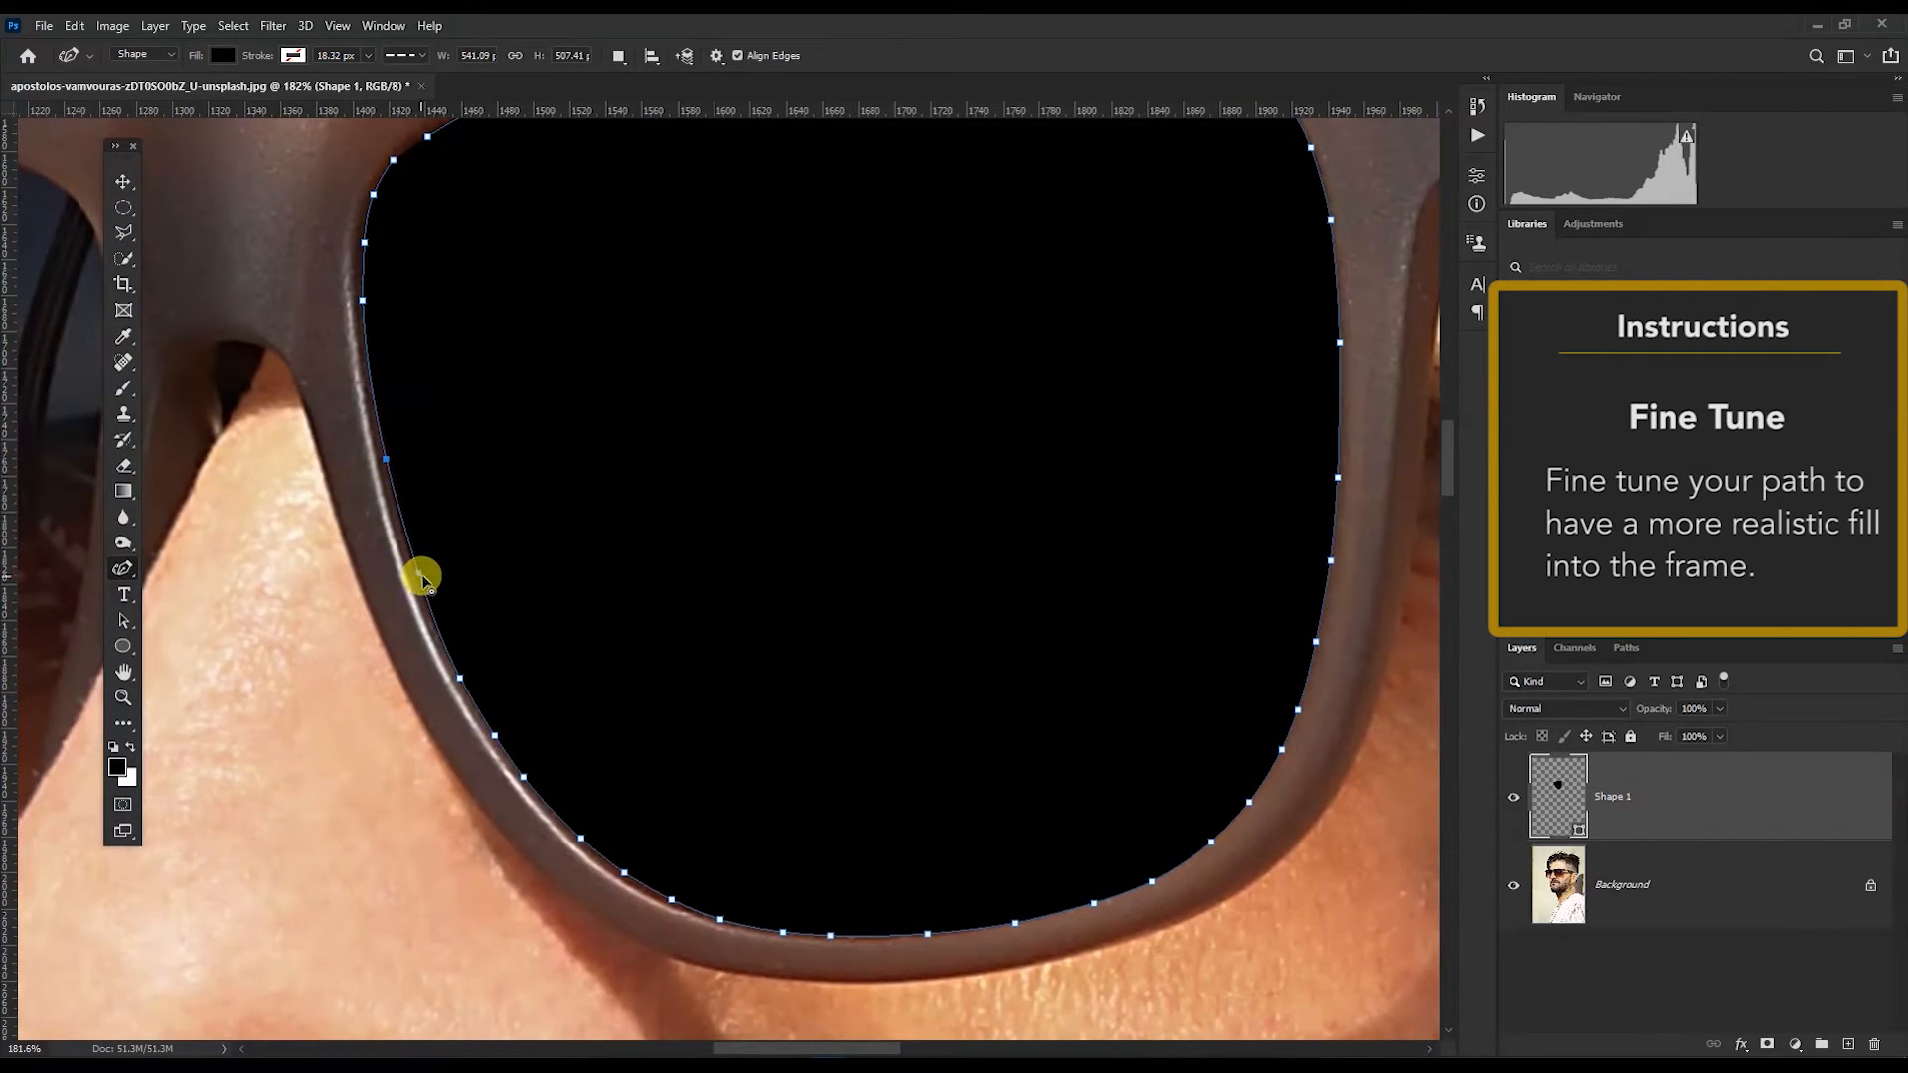
left_click(416, 568)
left_click_drag(364, 243, 363, 255)
left_click_drag(374, 195, 376, 198)
Step: Finalise the first lens shape by loading its path as a selection, and clear the selection
left_click_drag(470, 173, 259, 476)
left_click(409, 435, "ctrl")
scroll(671, 479, "down", 5)
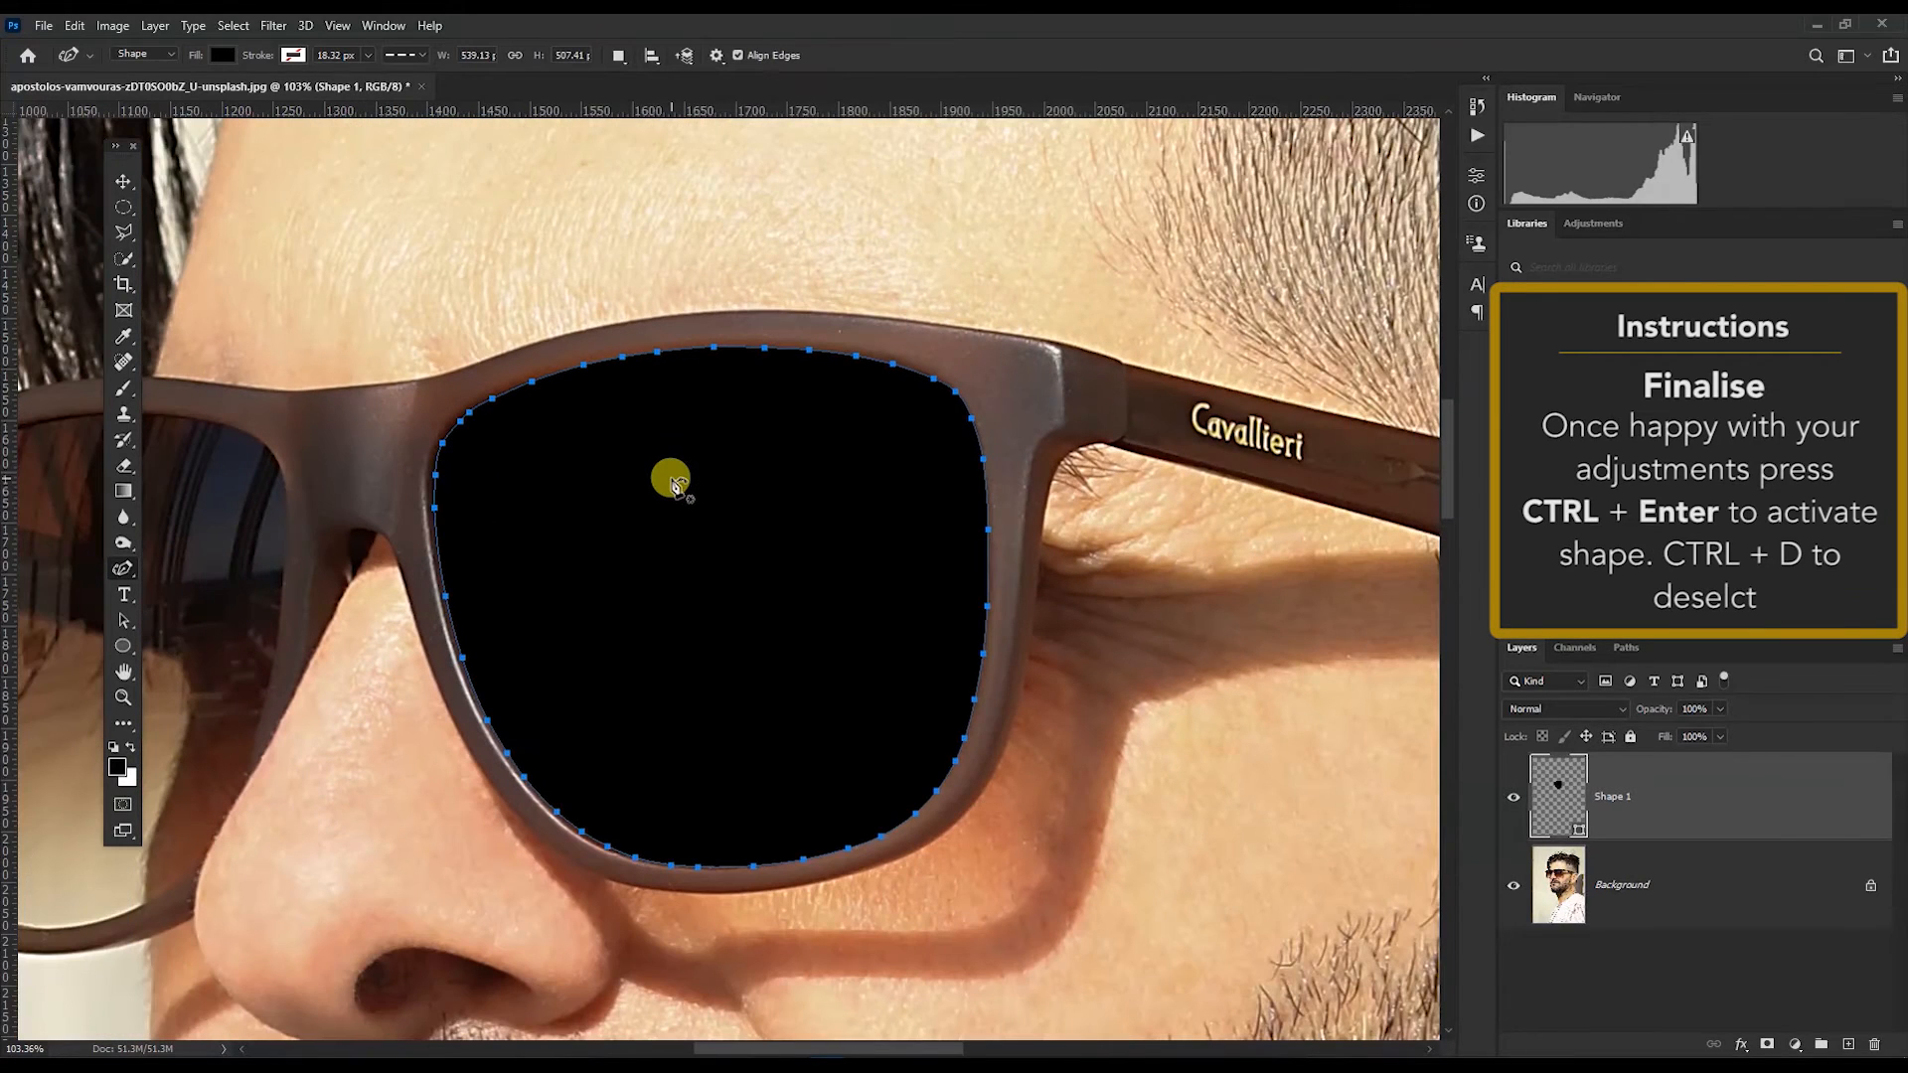
key("ctrl+Return")
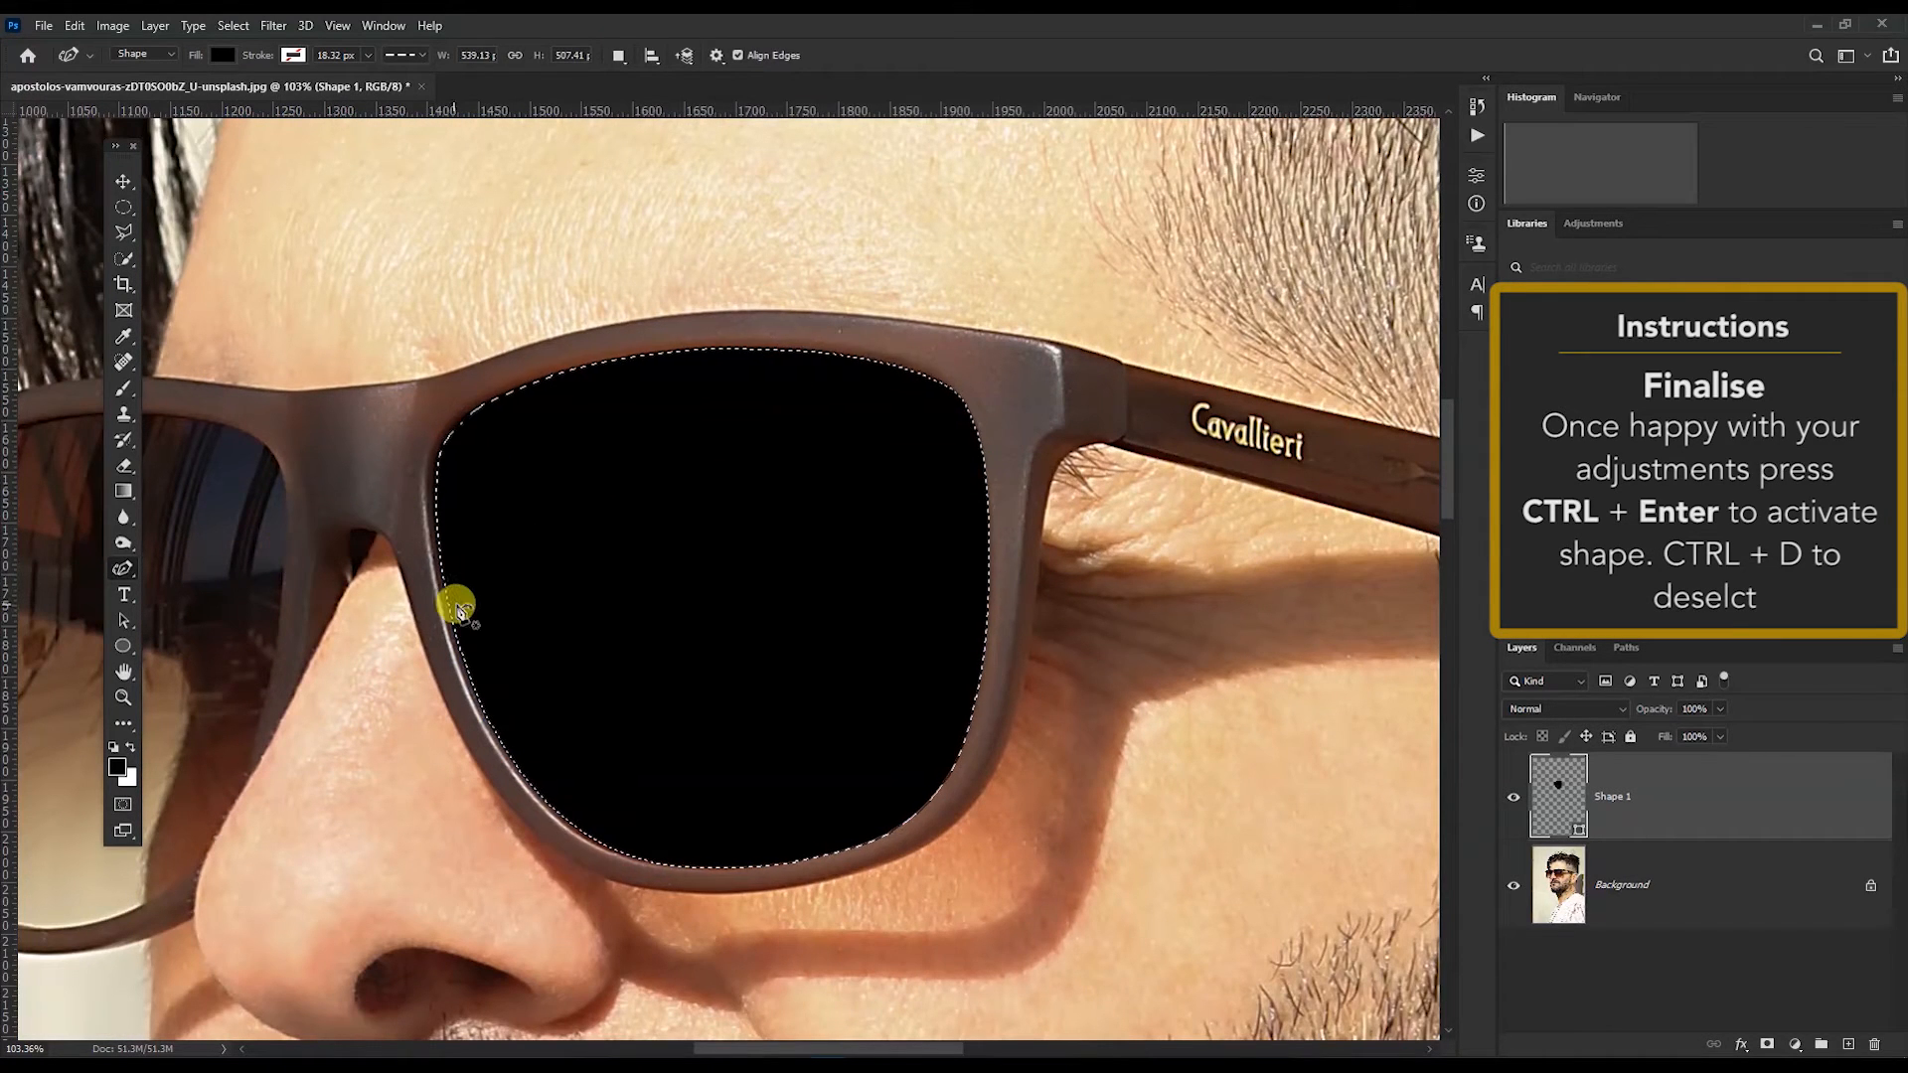
key("ctrl+d")
Step: Start a second Curvature Pen shape on the uncovered lens, tracing the top inner edge of its frame toward the nose
left_click_drag(253, 557, 874, 445)
scroll(742, 447, "up", 13)
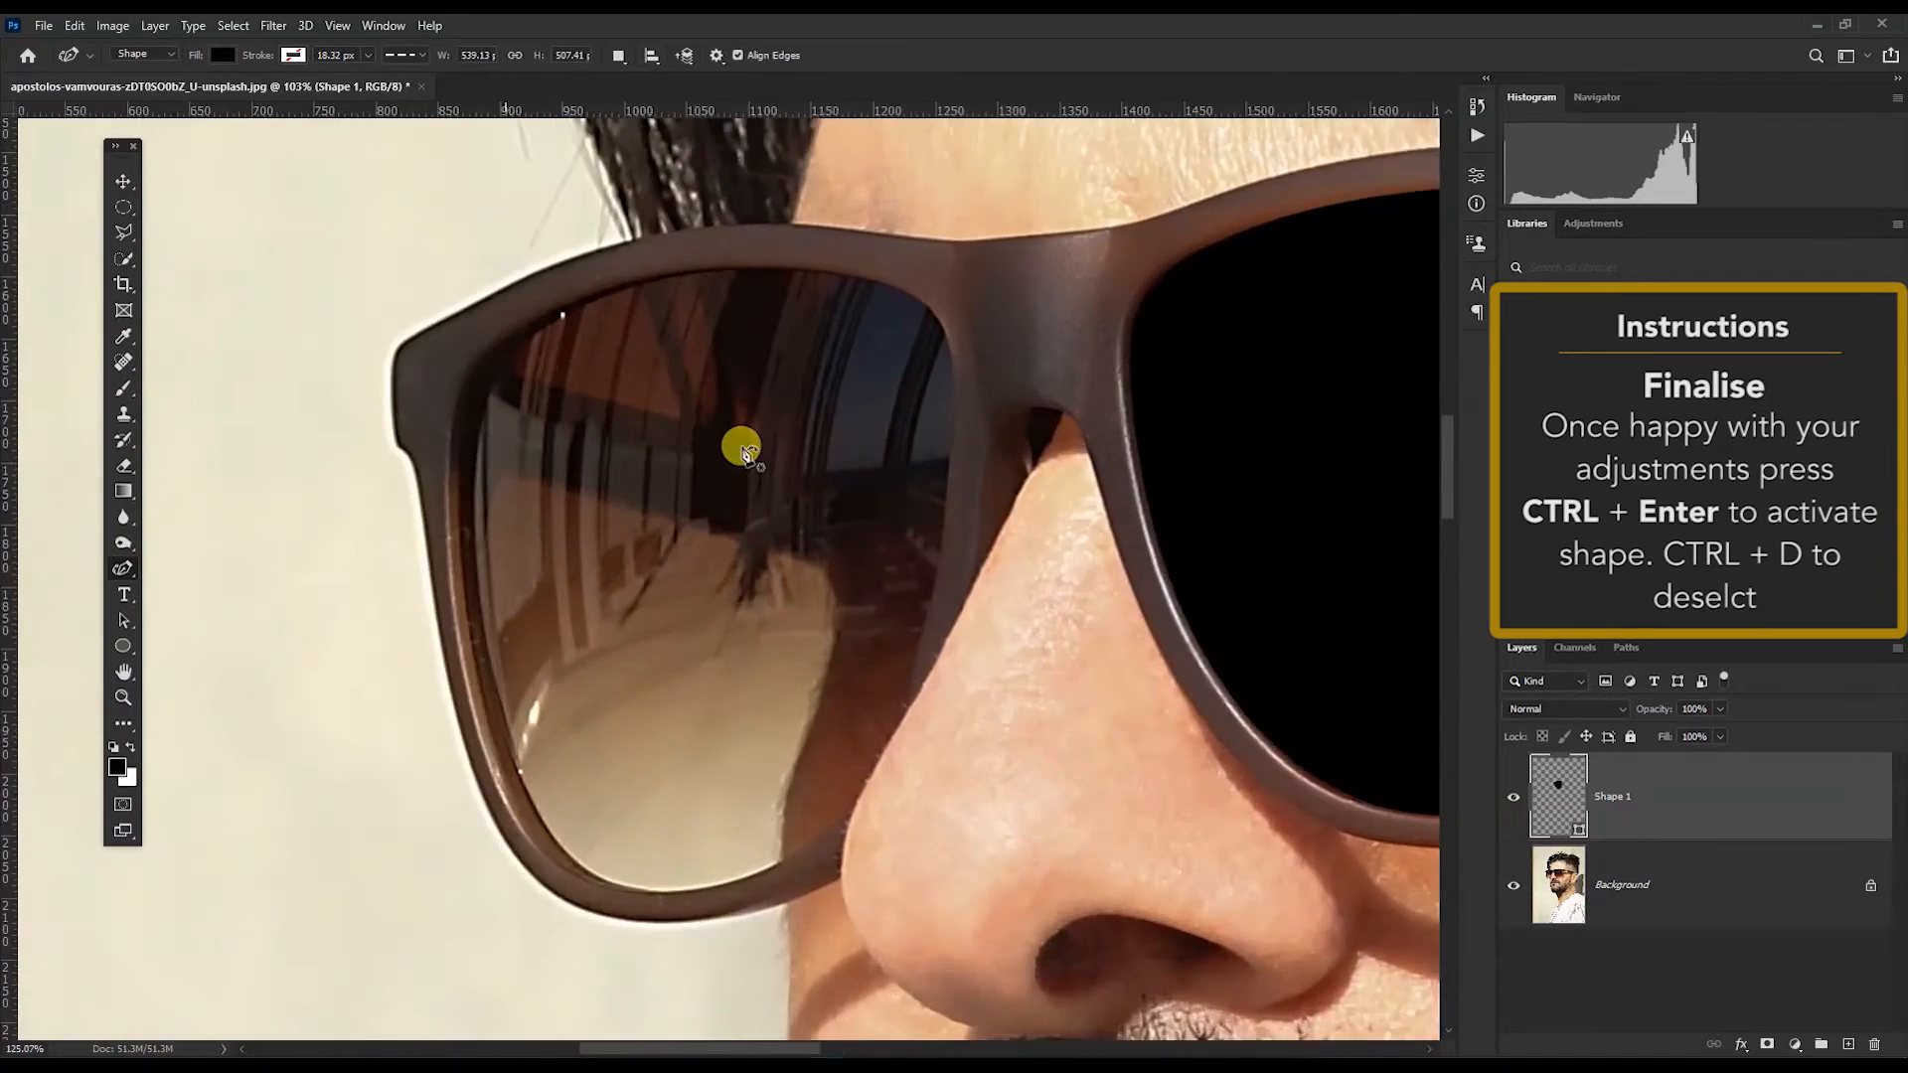
scroll(372, 323, "down", 5)
left_click(376, 305)
left_click(440, 279)
left_click(526, 252)
left_click(570, 245)
left_click(641, 234)
left_click(721, 232)
left_click(788, 234)
left_click(852, 240)
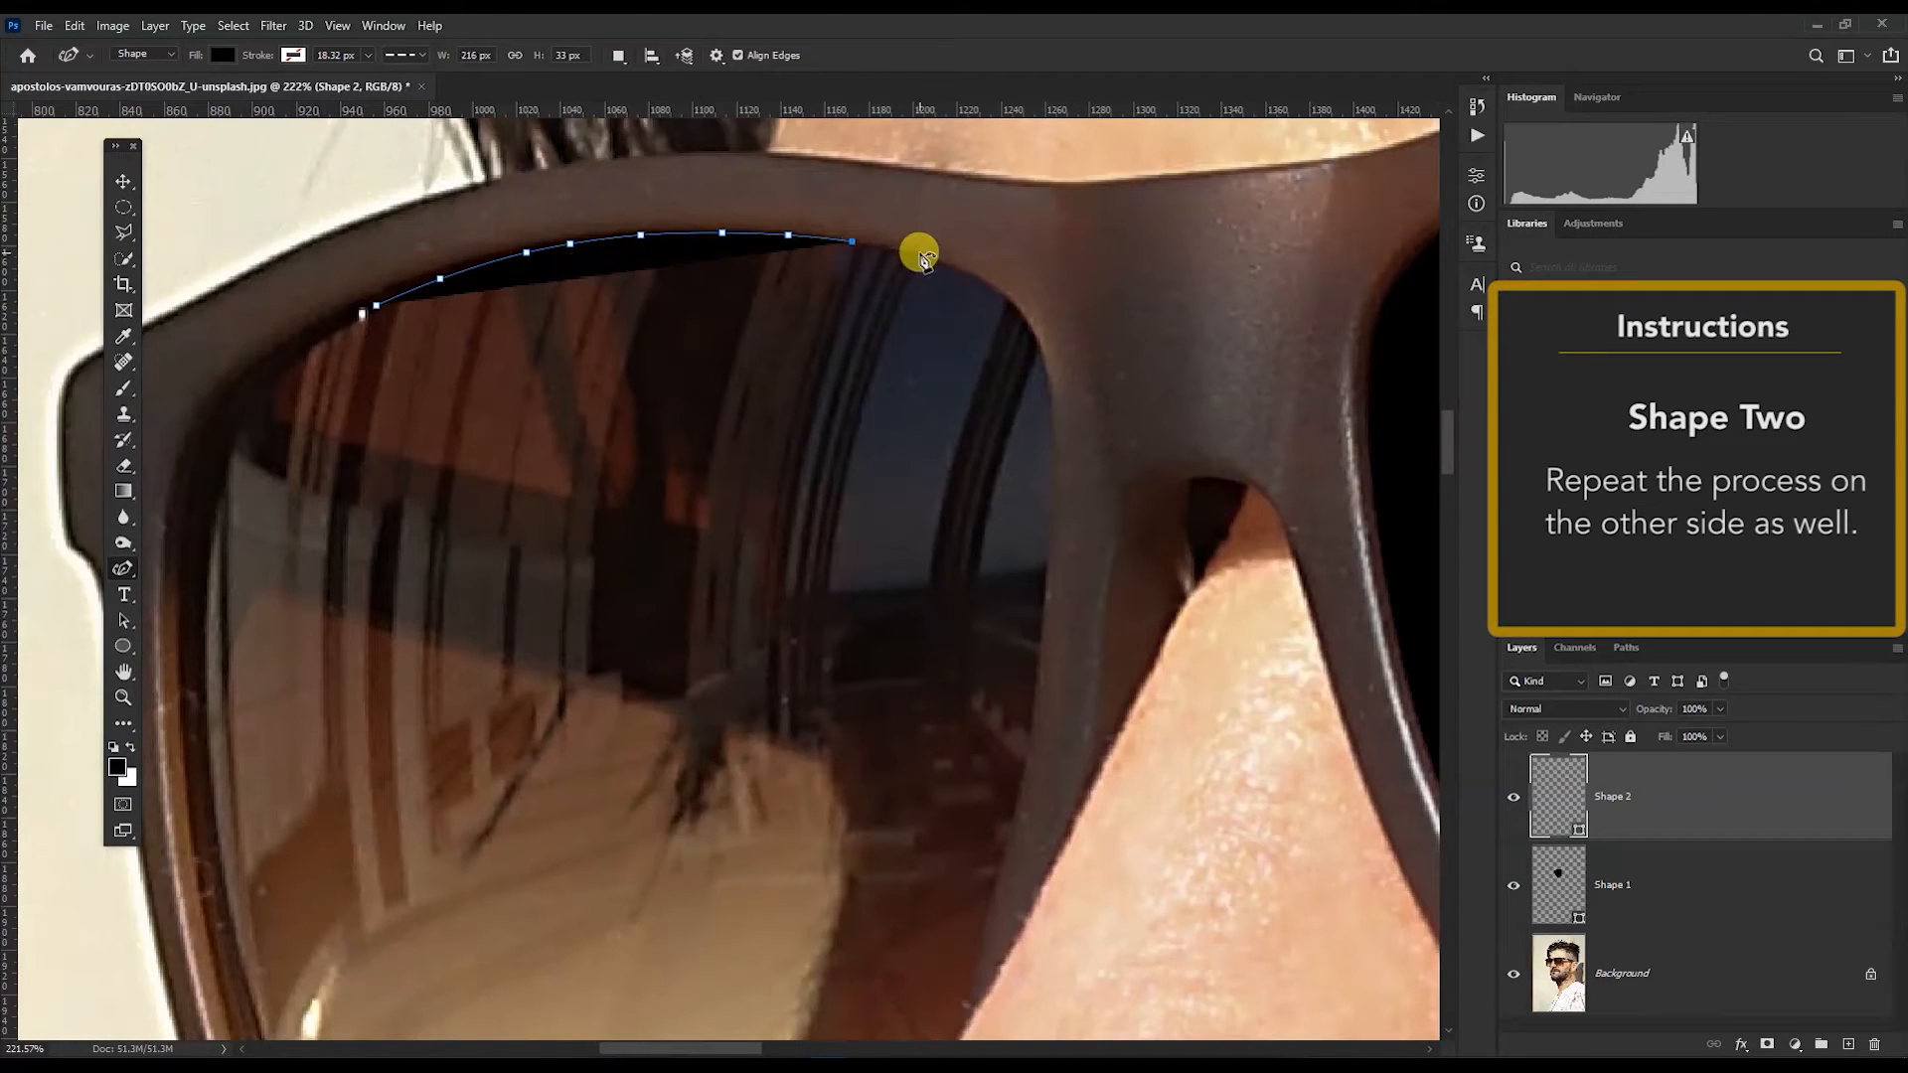
Step: Trace the second lens outline around its upper nose-side corner and down the nose-side edge of the frame
left_click(918, 252)
left_click(969, 274)
left_click(1009, 296)
left_click(1036, 333)
left_click(1053, 397)
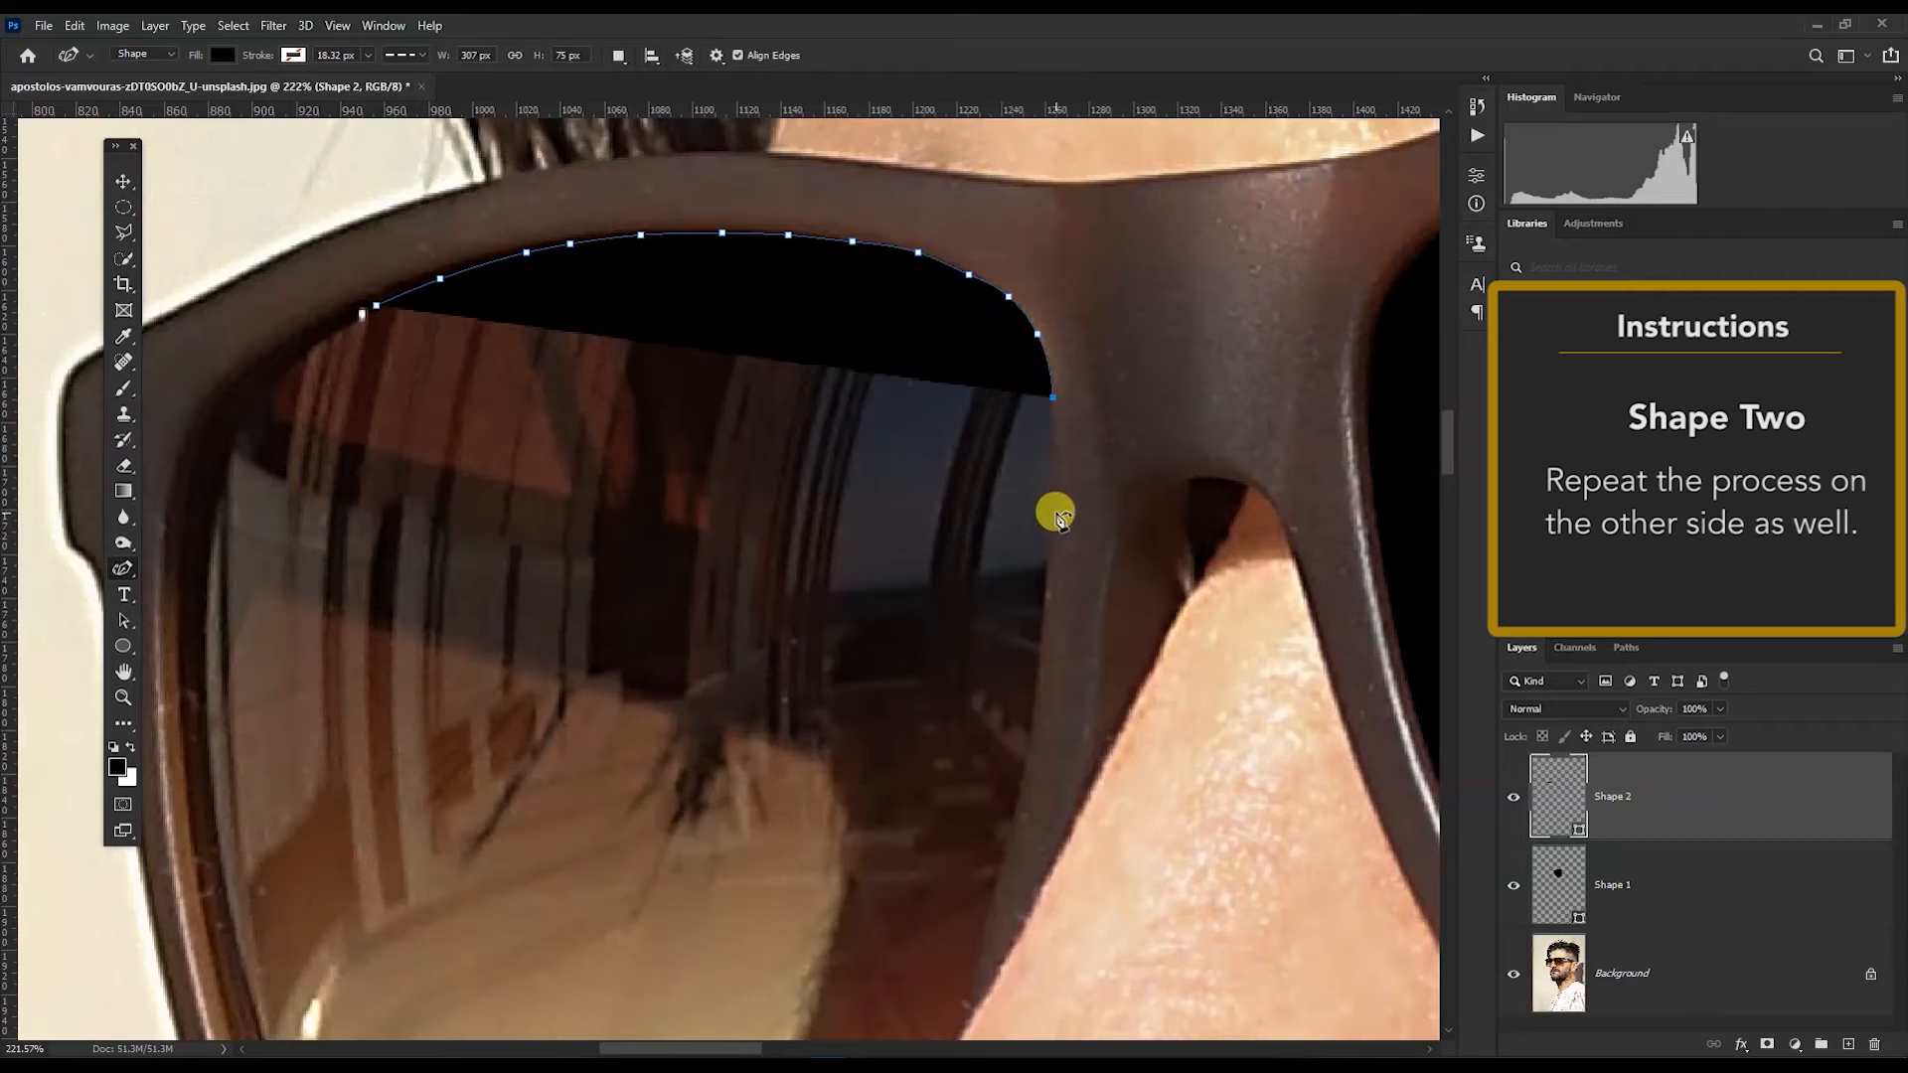
left_click(1054, 513)
left_click(1039, 684)
left_click(1027, 754)
left_click(1015, 812)
Step: Continue the second lens outline down its nose side, following the edge of the nose to the lower frame
left_click_drag(994, 945, 1012, 492)
left_click(1024, 433)
left_click(1011, 452)
left_click(991, 533)
left_click(1019, 463)
left_click(997, 549)
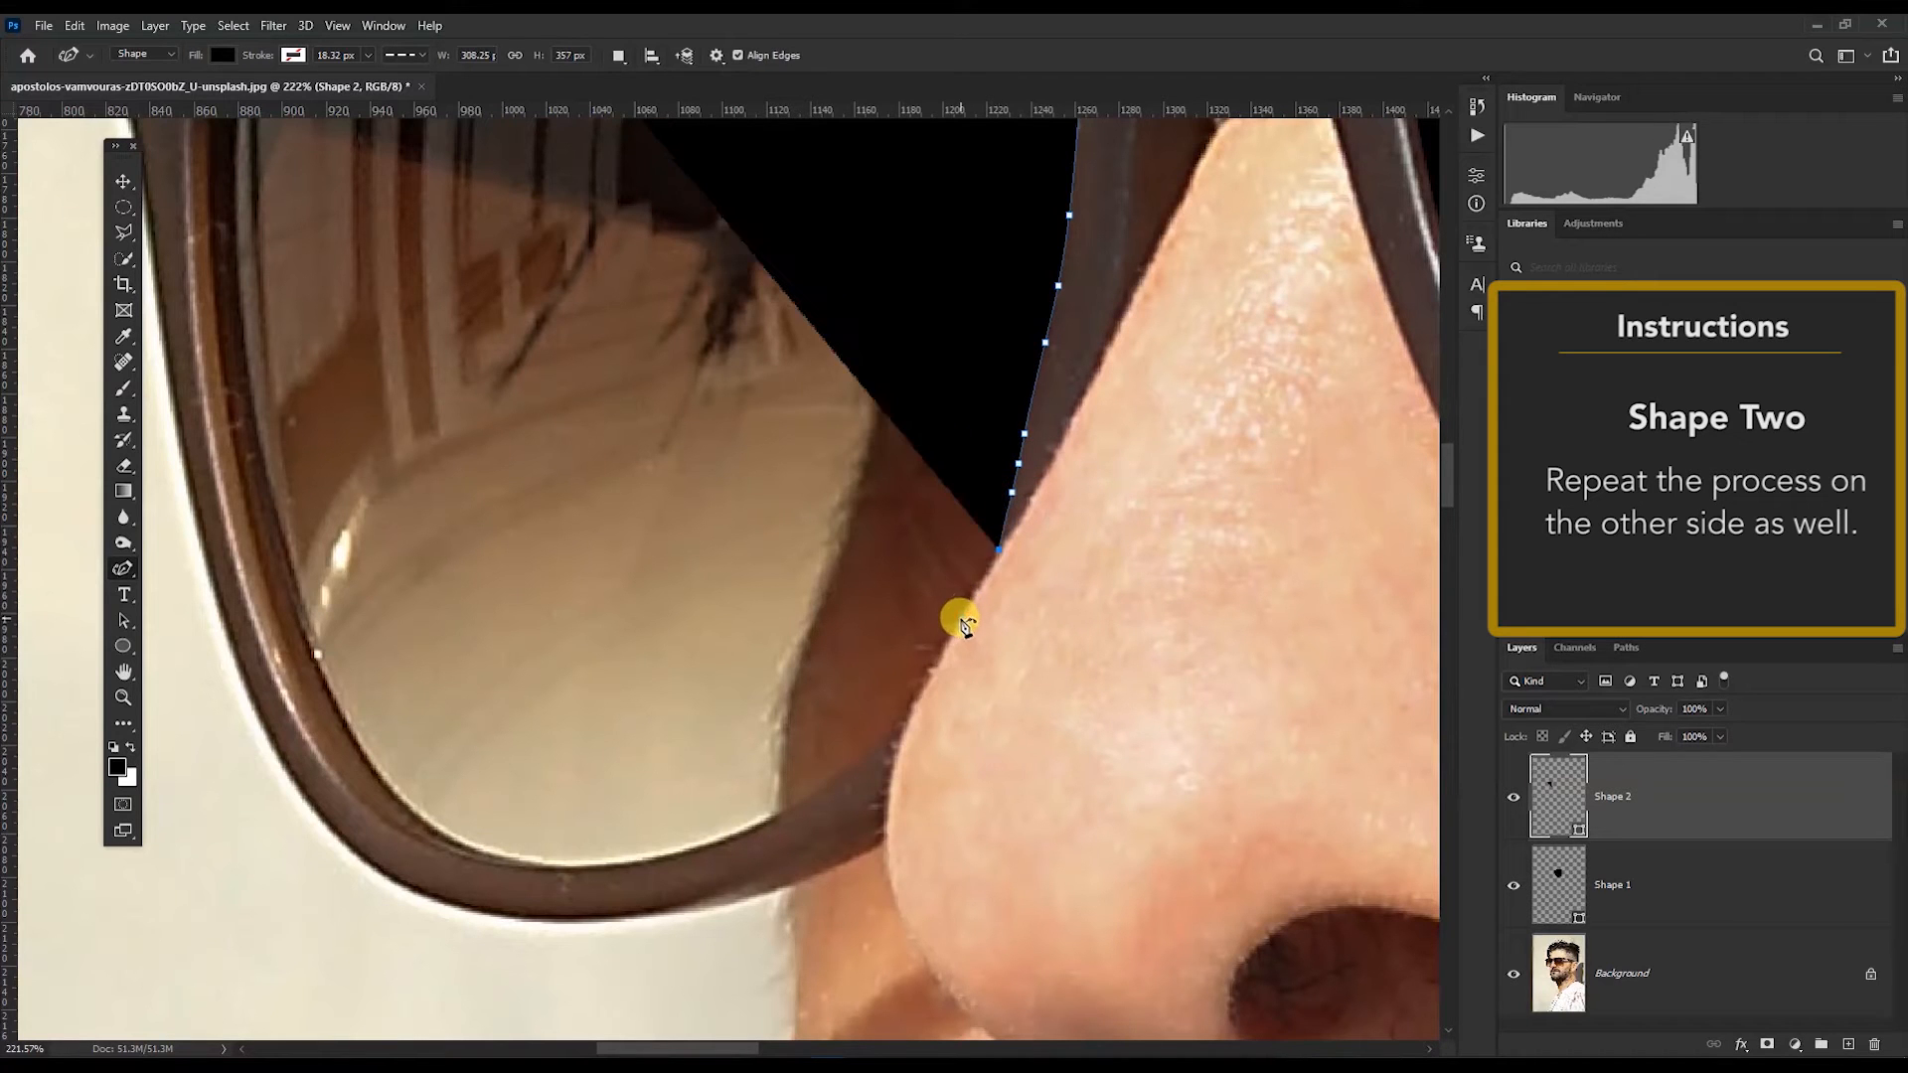
left_click(959, 618)
left_click(932, 658)
left_click(906, 705)
left_click(866, 752)
Step: Trace the bottom inner edge of the second lens with curvature points, moving away from the nose
left_click_drag(775, 785, 1012, 398)
left_click(1073, 391)
left_click(1021, 430)
left_click(977, 452)
left_click(903, 474)
left_click(850, 482)
left_click(783, 484)
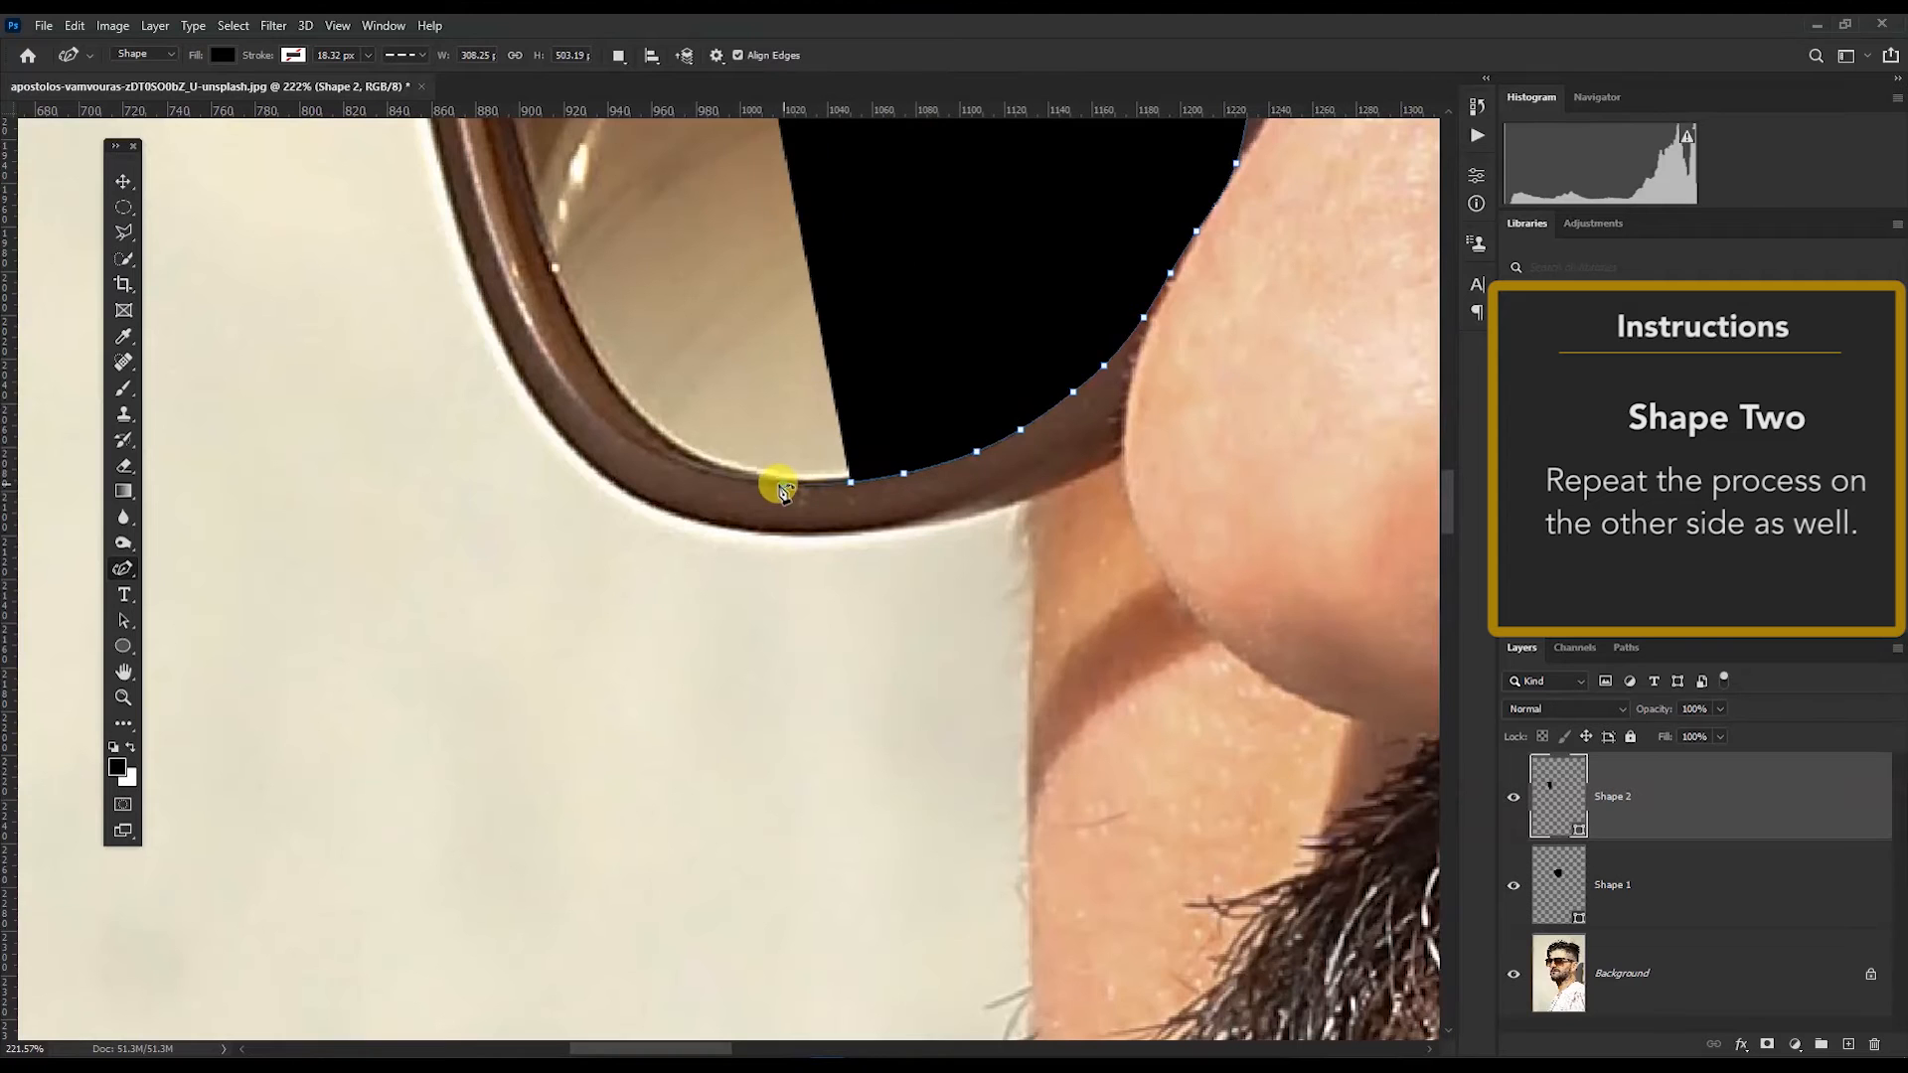
Step: Trace the lower outer corner of the second lens along the inside of the frame
left_click(715, 468)
left_click(675, 450)
left_click(624, 407)
left_click(583, 346)
left_click(545, 262)
Step: Trace the outer side and upper outer corner of the second lens to complete its outline
left_click_drag(544, 262, 722, 631)
left_click(675, 420)
left_click(652, 256)
left_click(651, 124)
left_click_drag(650, 123, 796, 616)
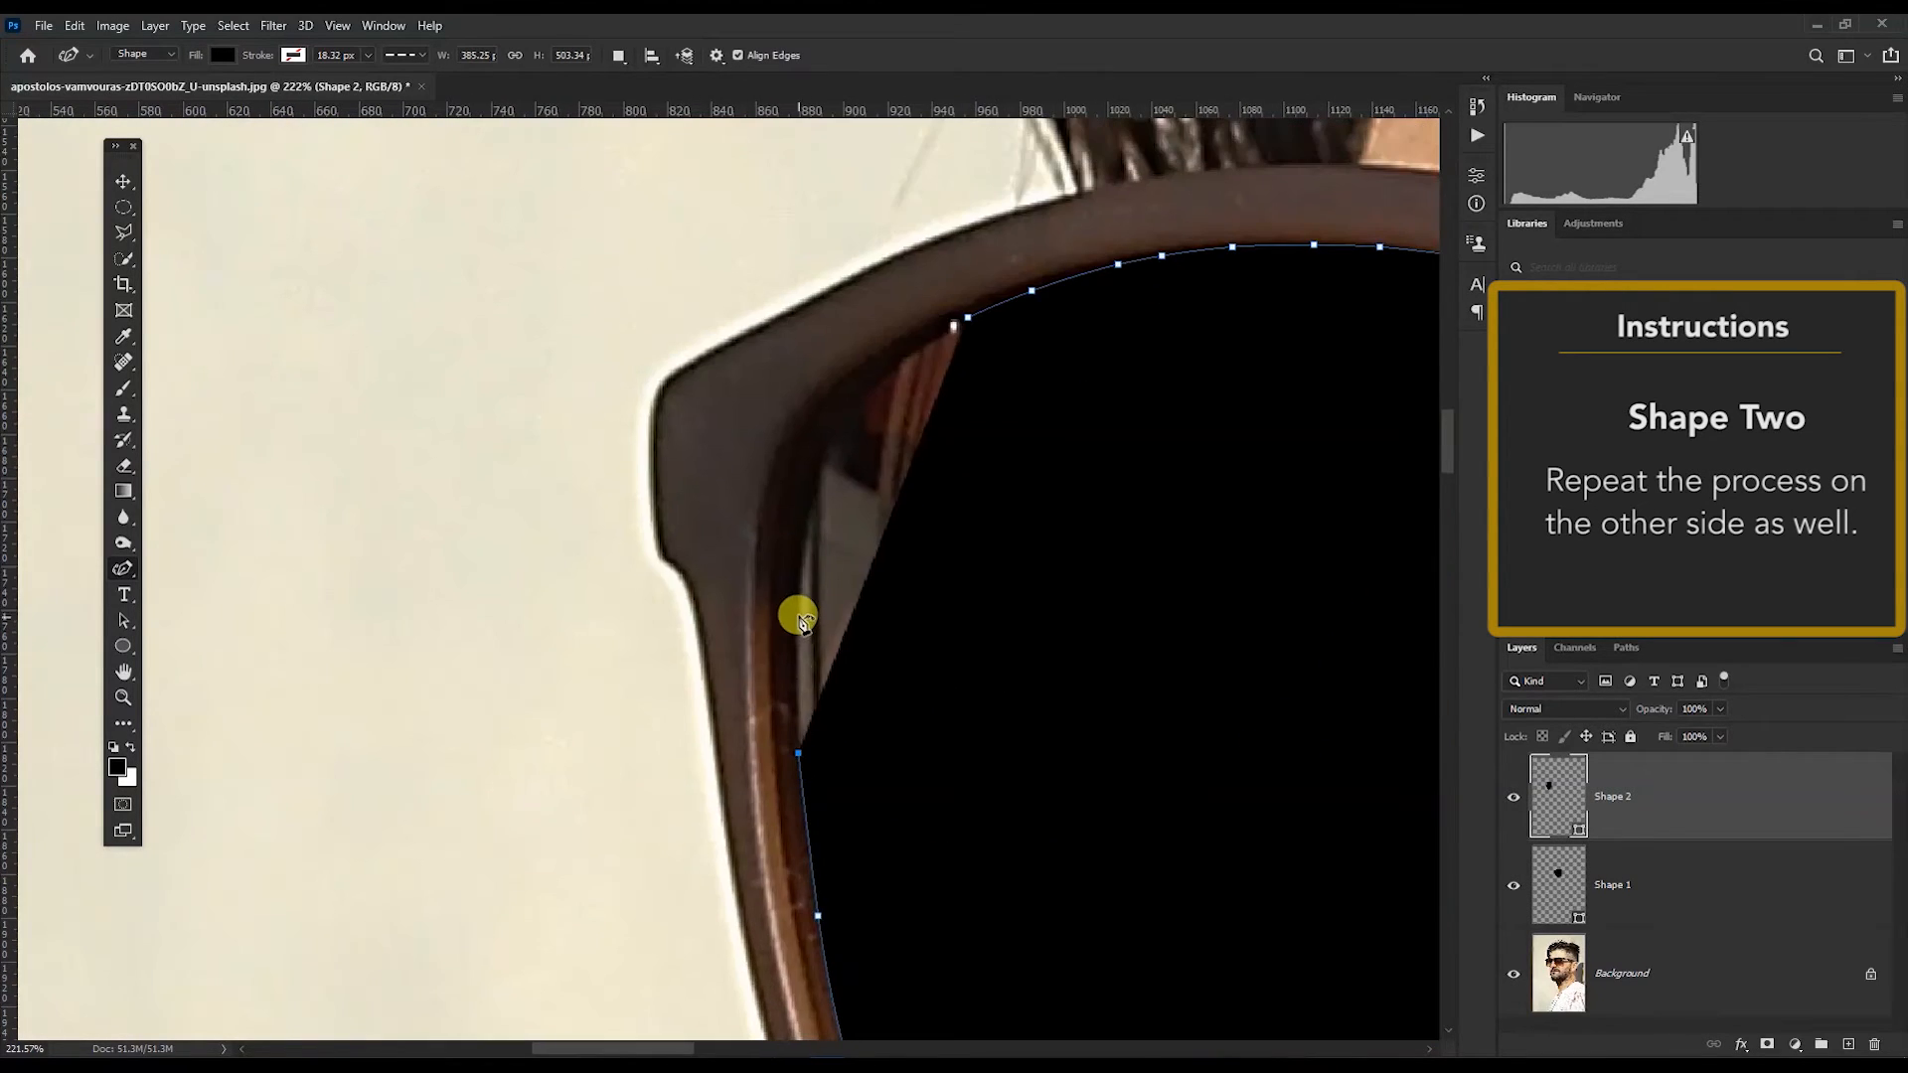
left_click(802, 528)
left_click(805, 480)
left_click(822, 445)
left_click(886, 369)
Step: Fine-tune the second lens shape's anchor points along its outer side and at the upper nose-side corner
left_click_drag(802, 529, 790, 539)
left_click_drag(796, 609, 785, 628)
left_click_drag(842, 731, 673, 523)
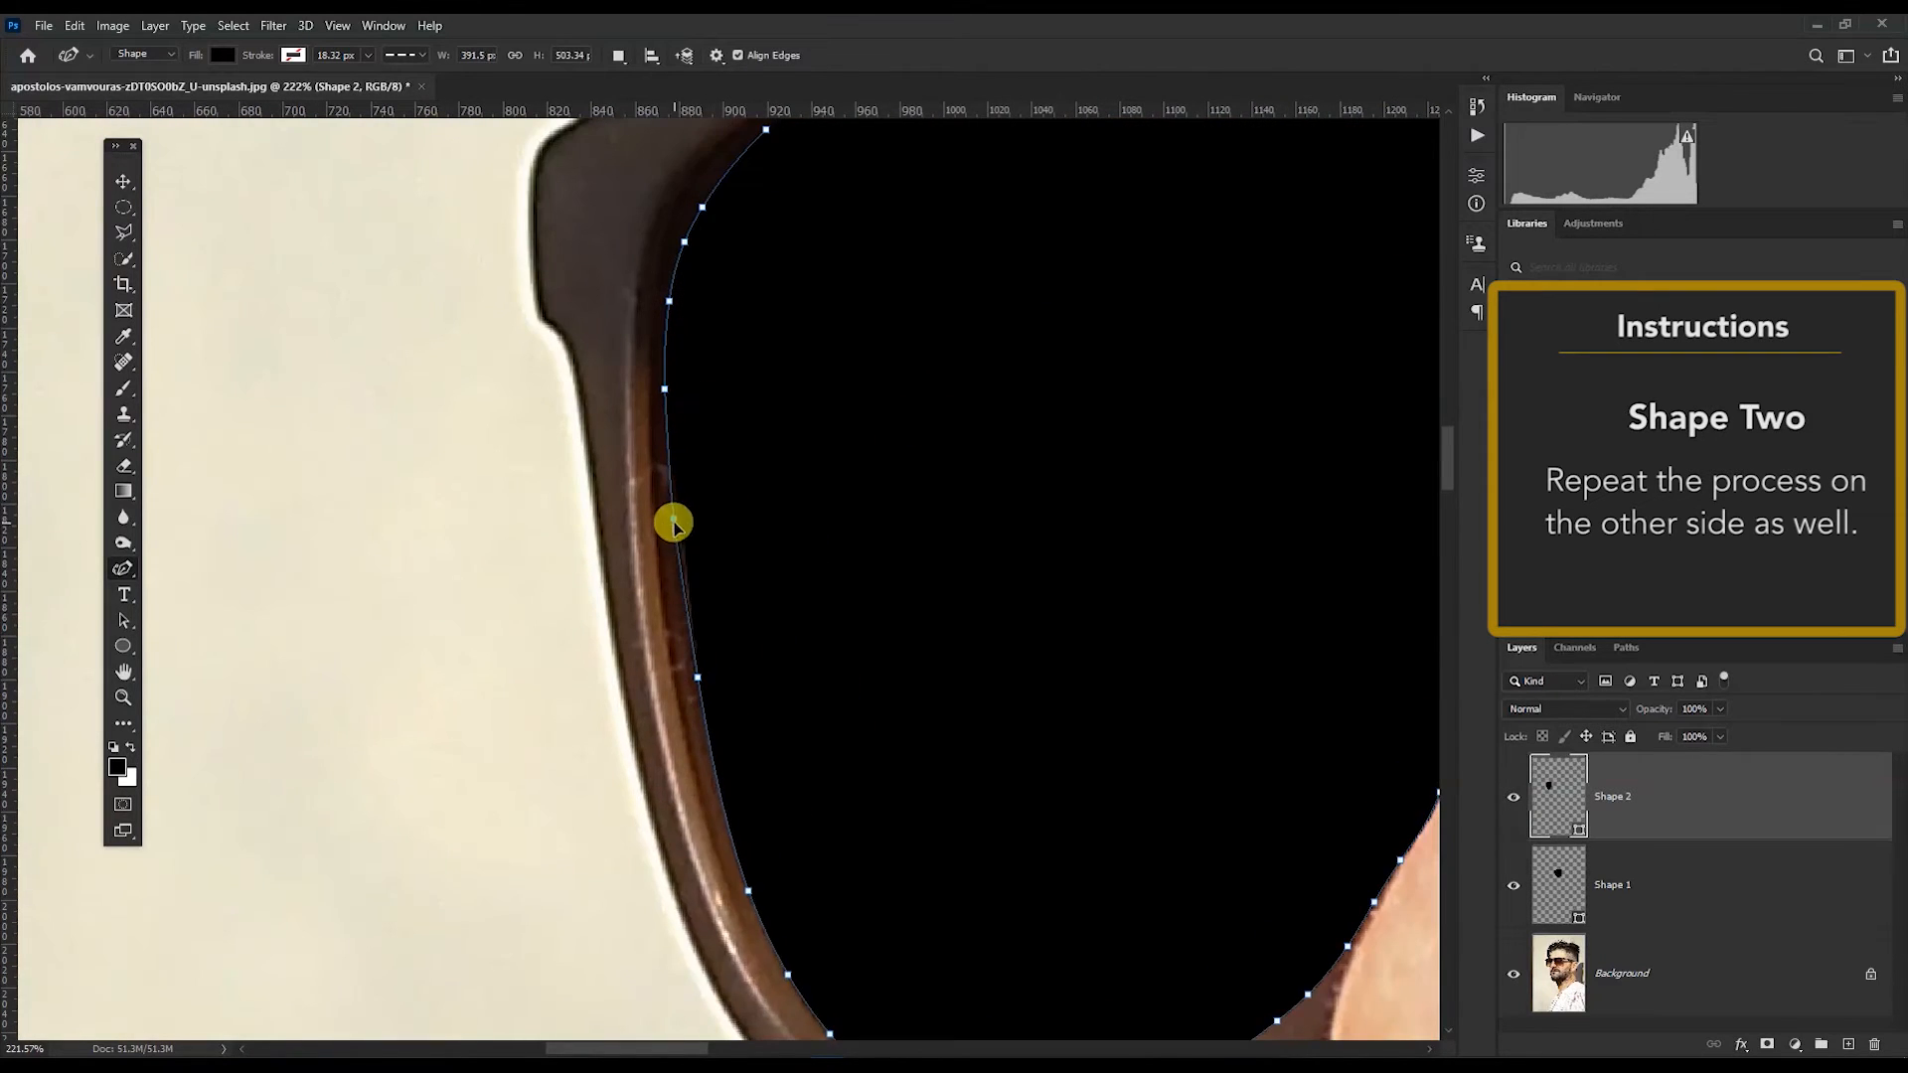
left_click_drag(847, 146, 775, 689)
left_click(760, 629)
left_click(775, 622)
scroll(781, 621, "down", 2)
left_click(887, 597)
scroll(1193, 649, "down", 3)
scroll(1194, 649, "up", 3)
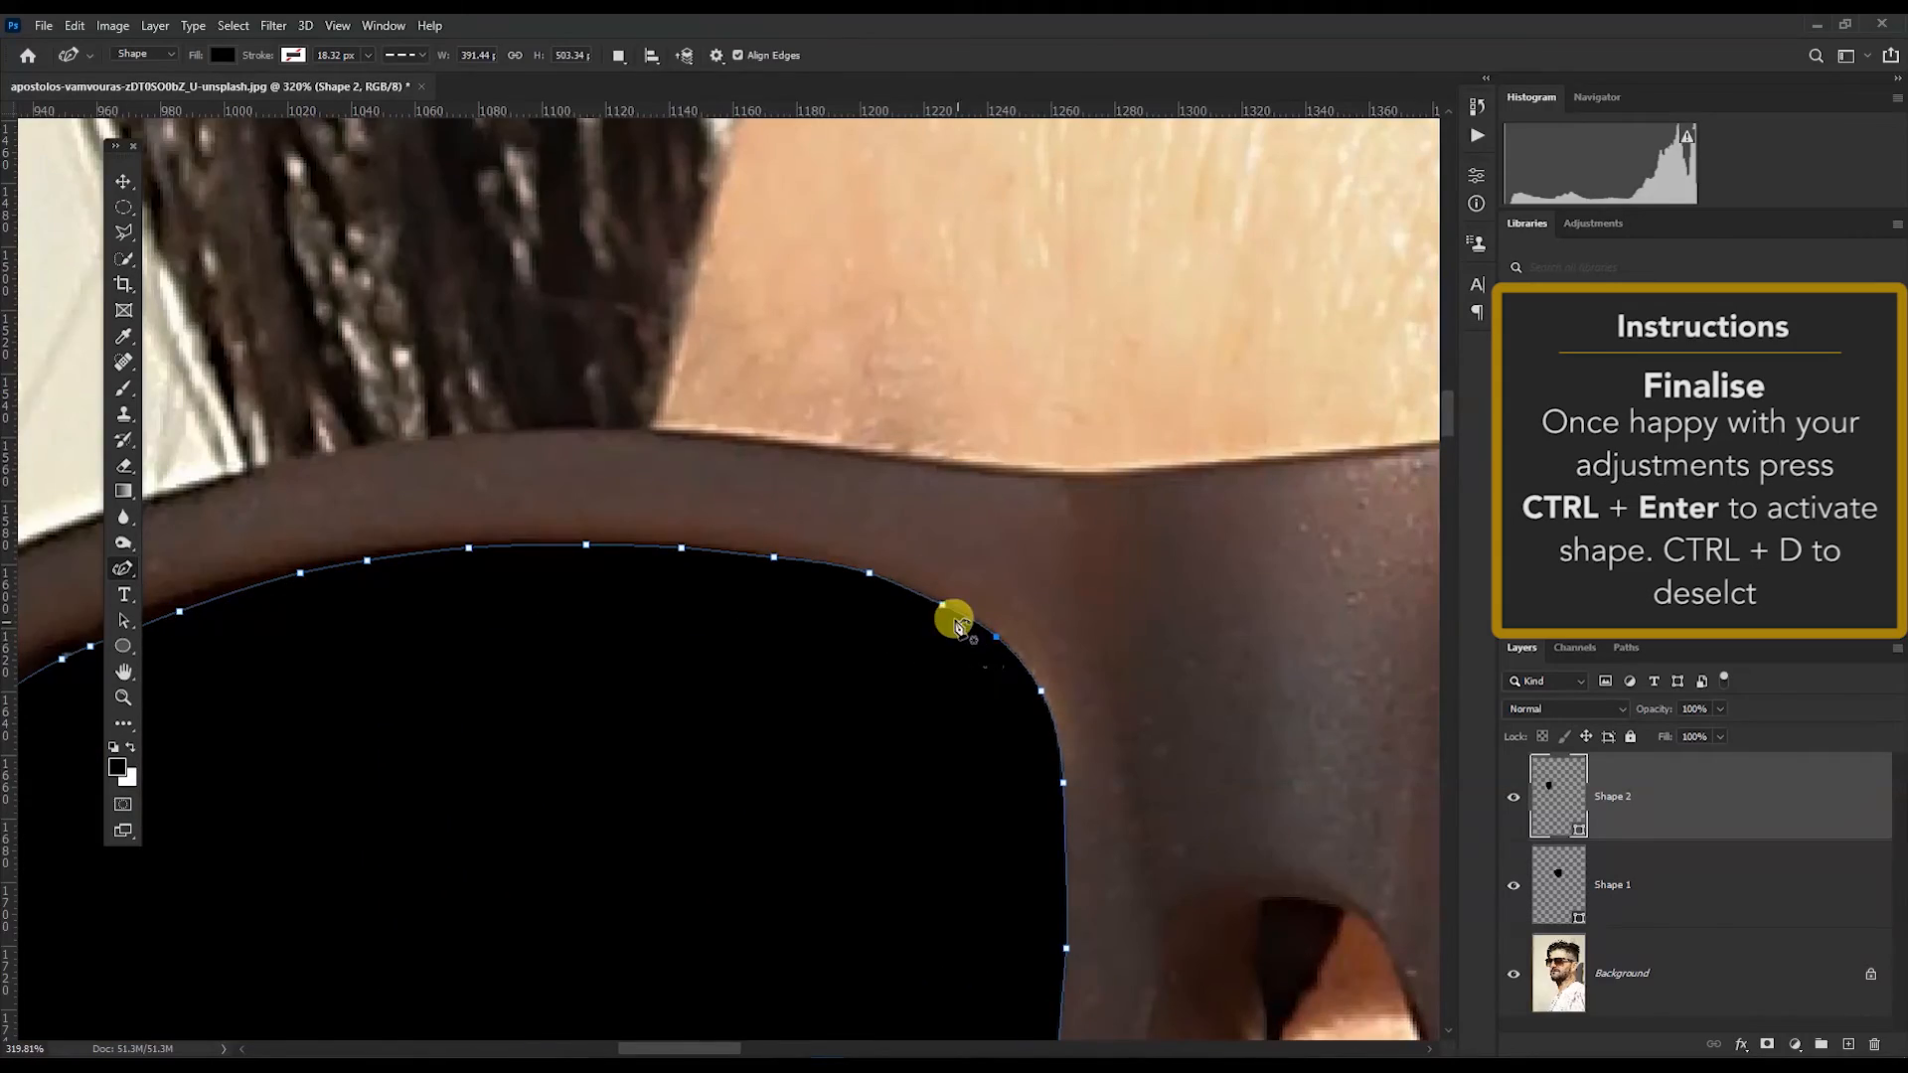
Step: Finalise the second lens shape by loading its path as a selection, clear the selection and switch to the Move tool
scroll(1061, 805, "down", 1)
scroll(1061, 805, "down", 4)
key("ctrl+Return")
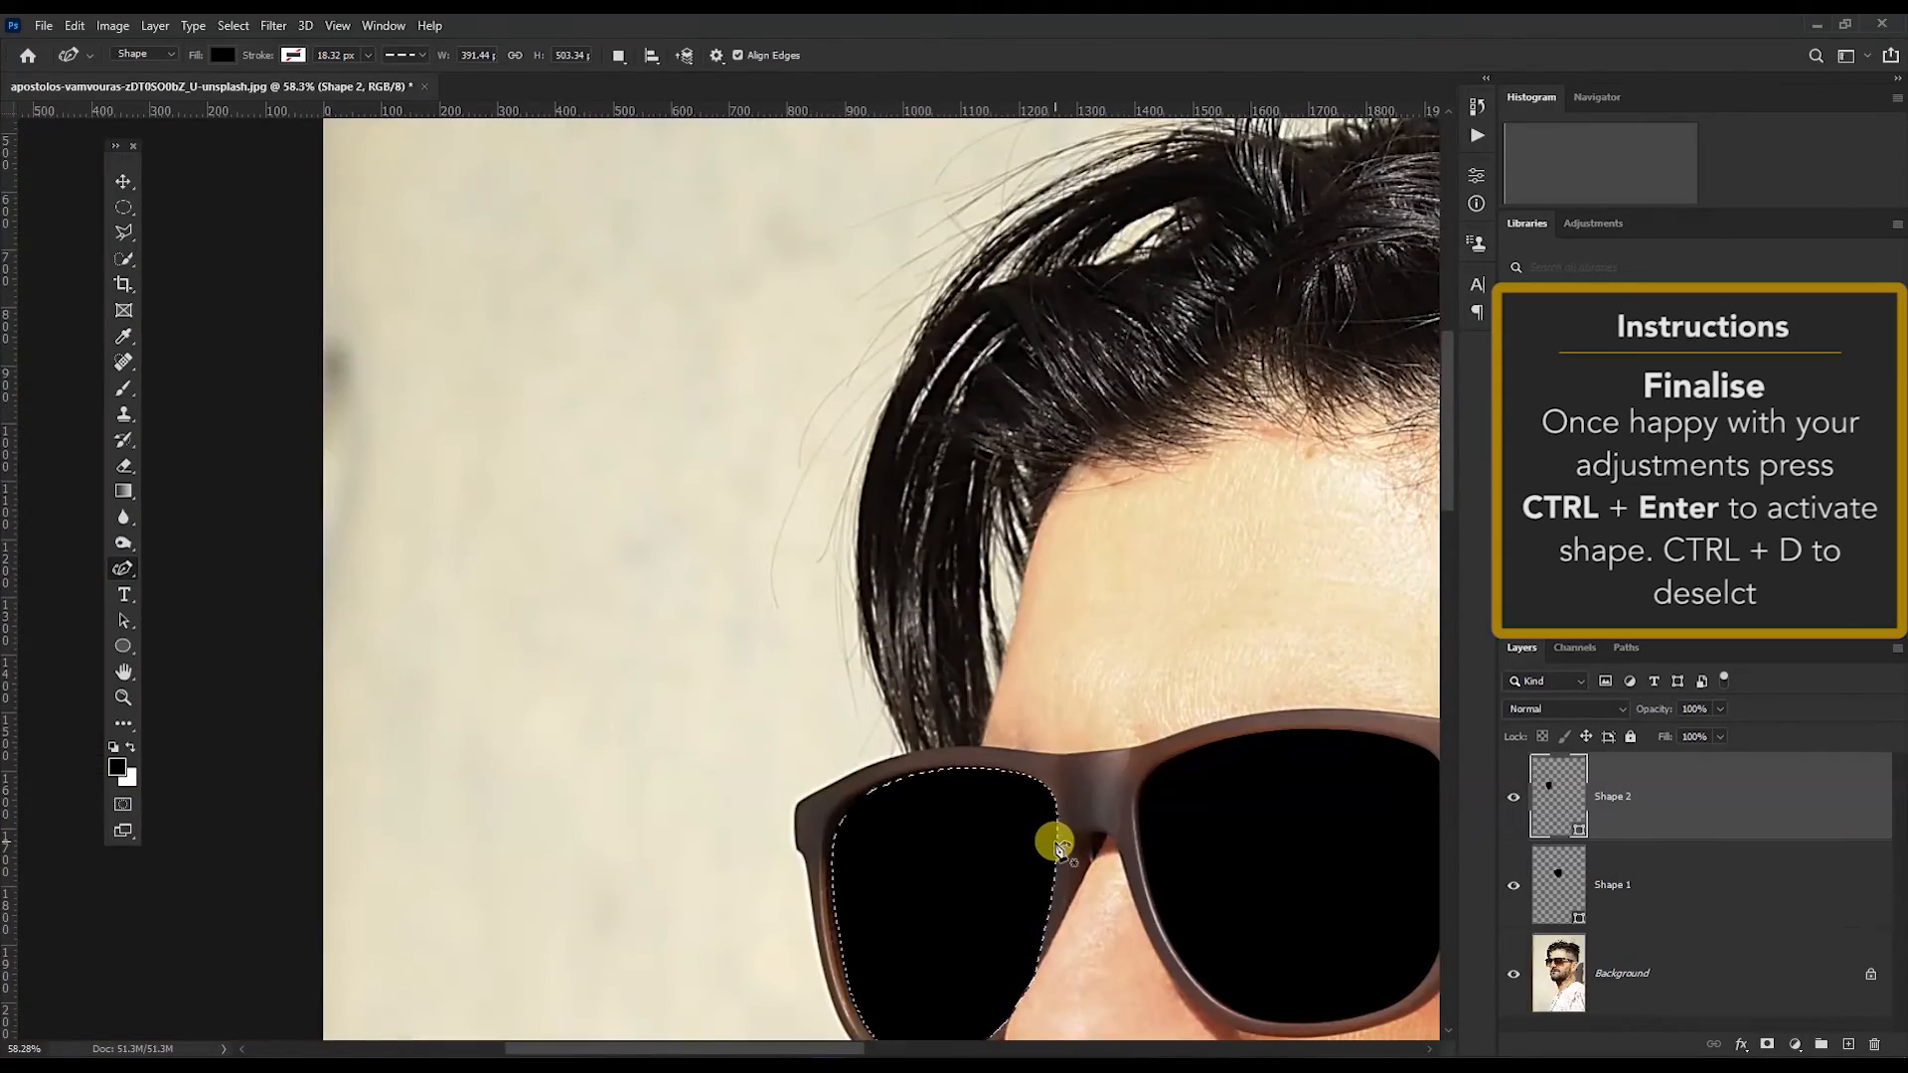
scroll(809, 524, "down", 2)
key("v")
scroll(976, 483, "down", 2)
scroll(844, 296, "up", 4)
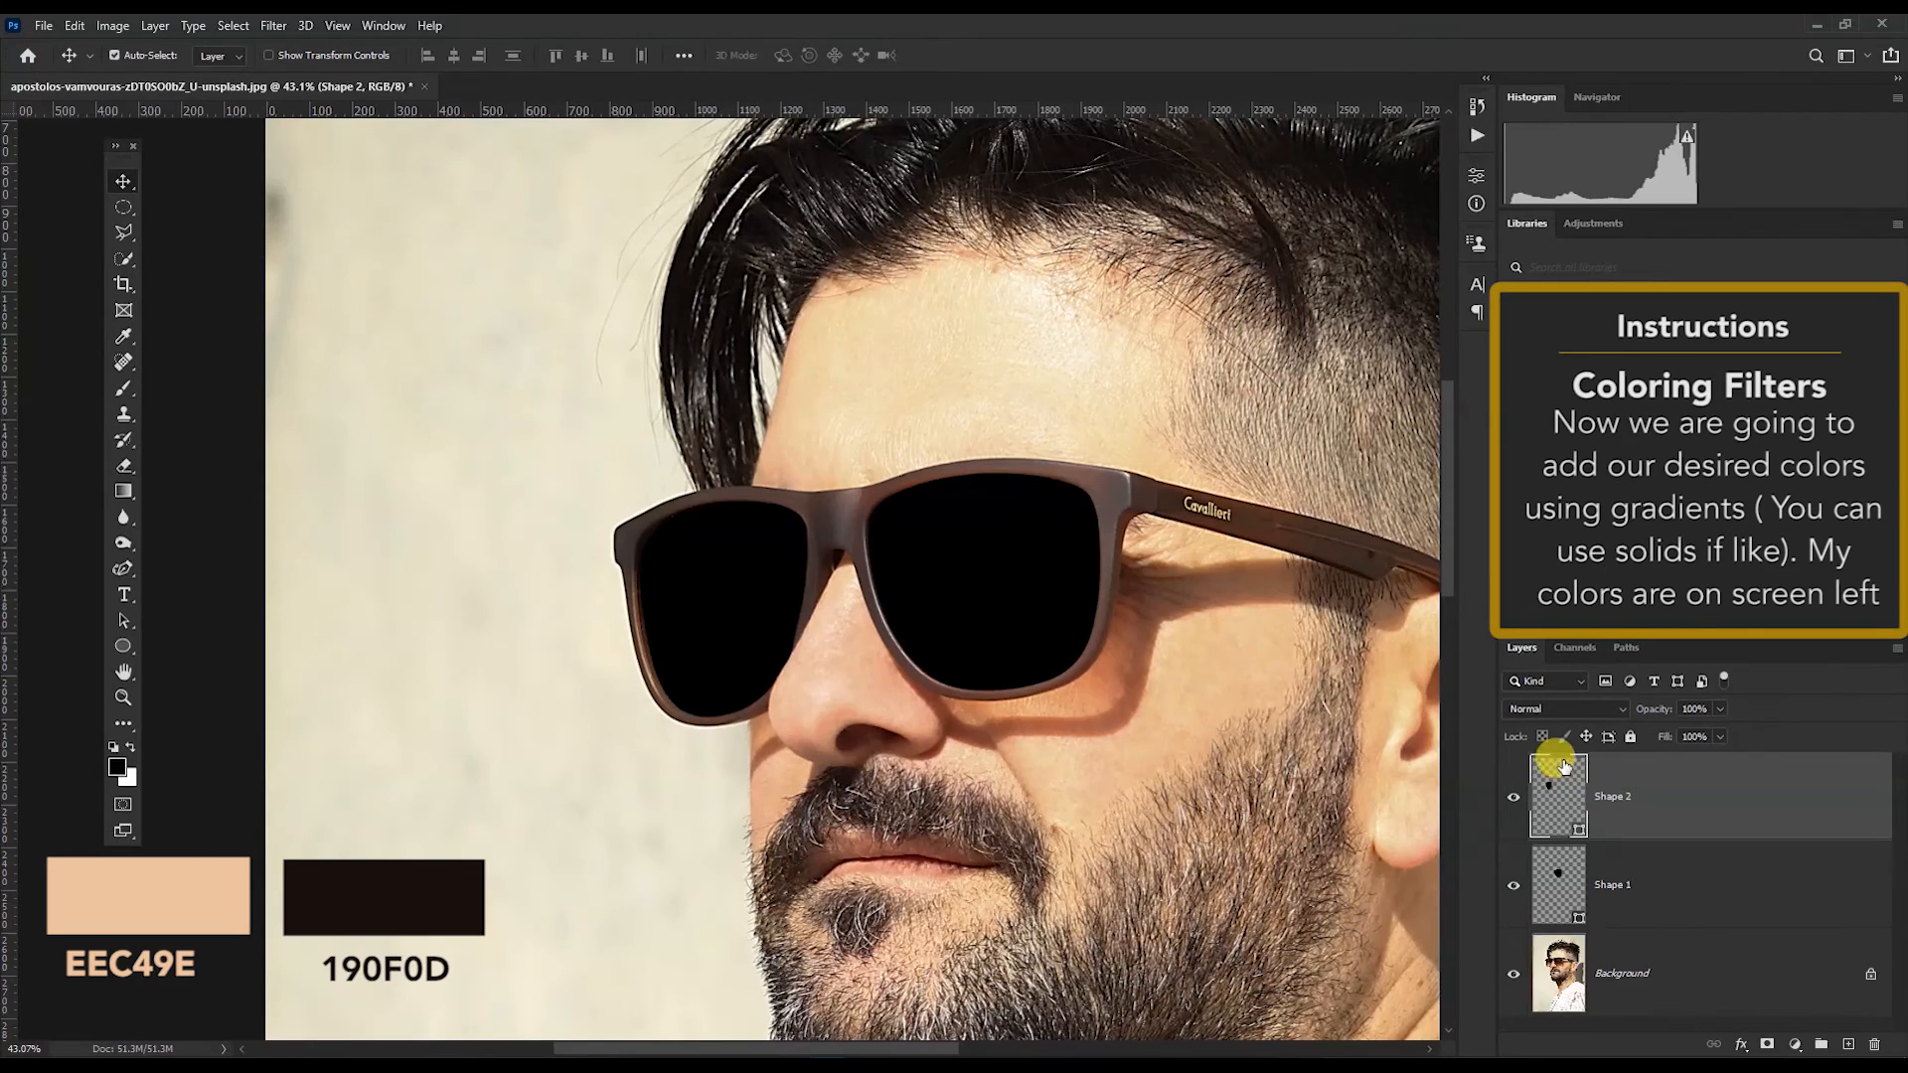
Step: Change the Shape 2 fill from solid black to a linear gradient using the shape tool's fill options
key("u")
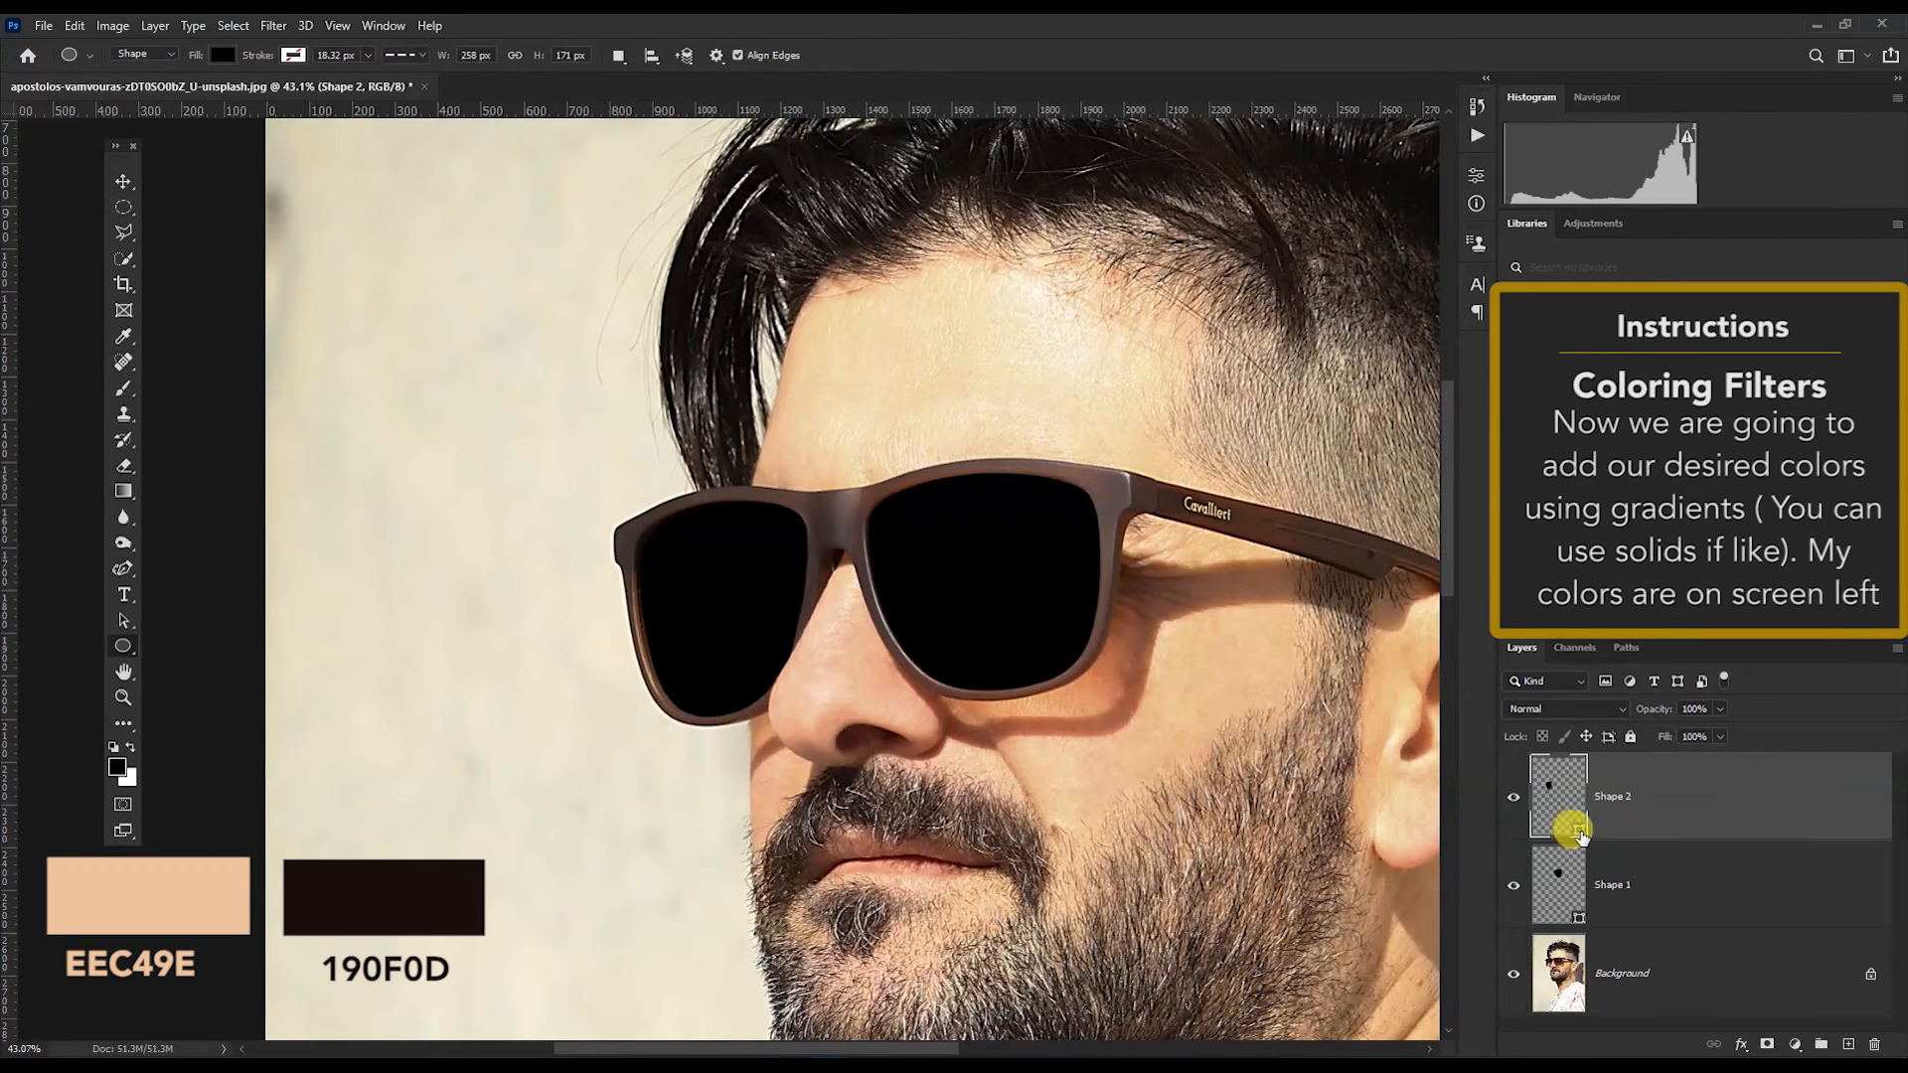
left_click(217, 56)
left_click(175, 92)
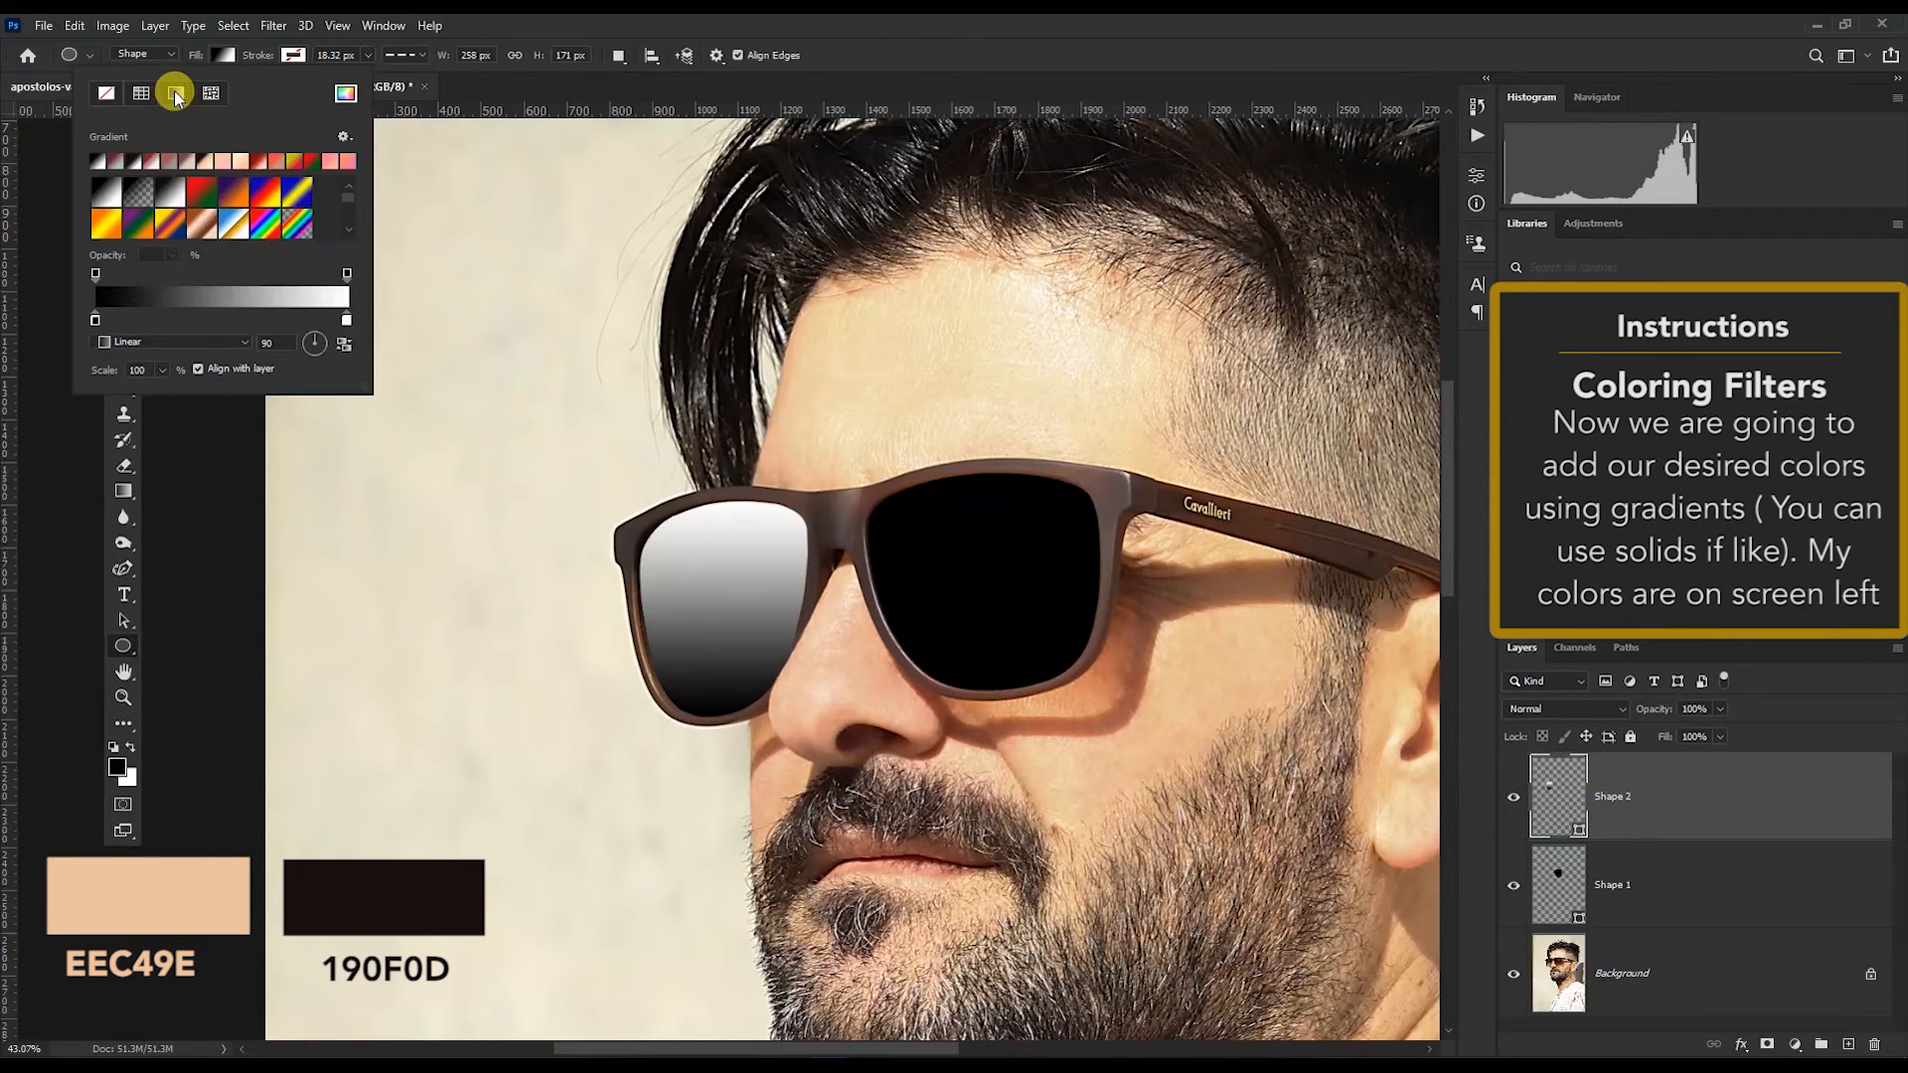
Step: Try several recently used gradient presets as the Shape 2 fill, including pink and red ones
left_click(110, 161)
scroll(772, 563, "down", 2)
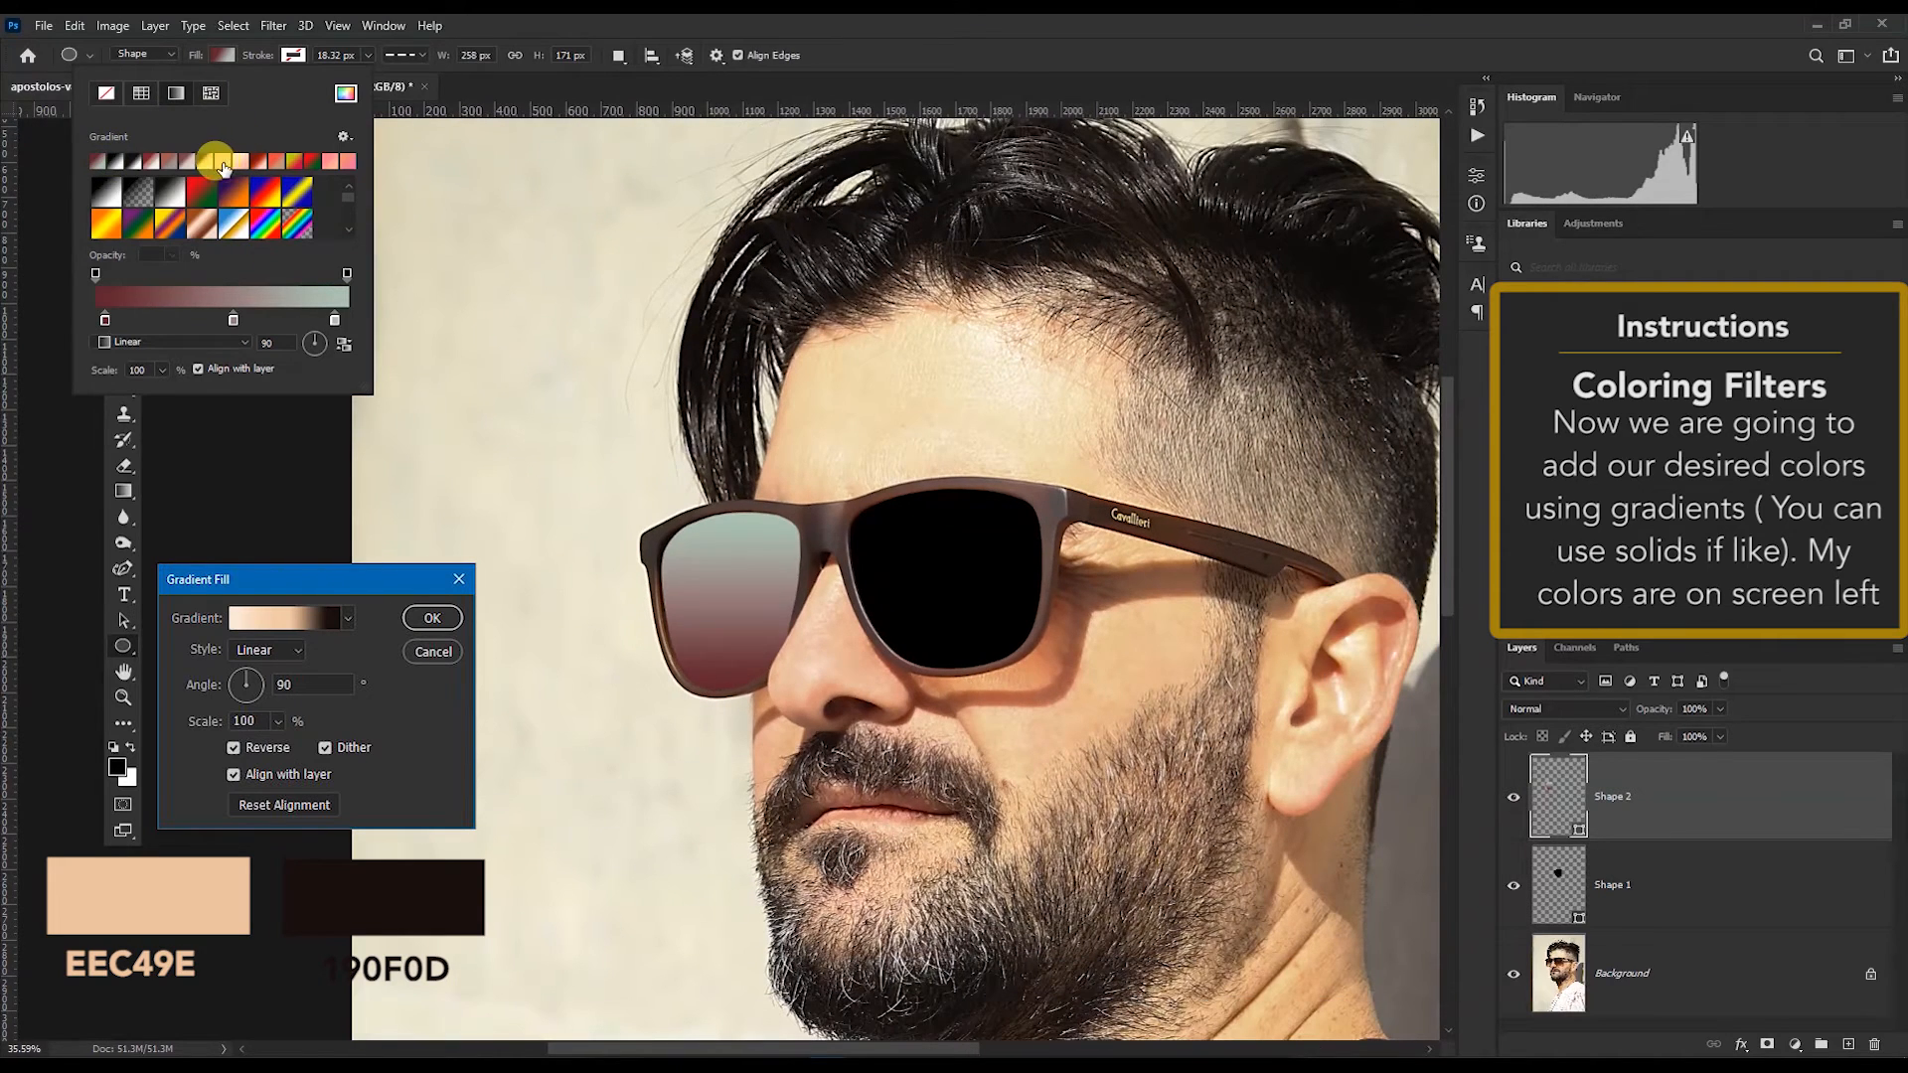
left_click(227, 165)
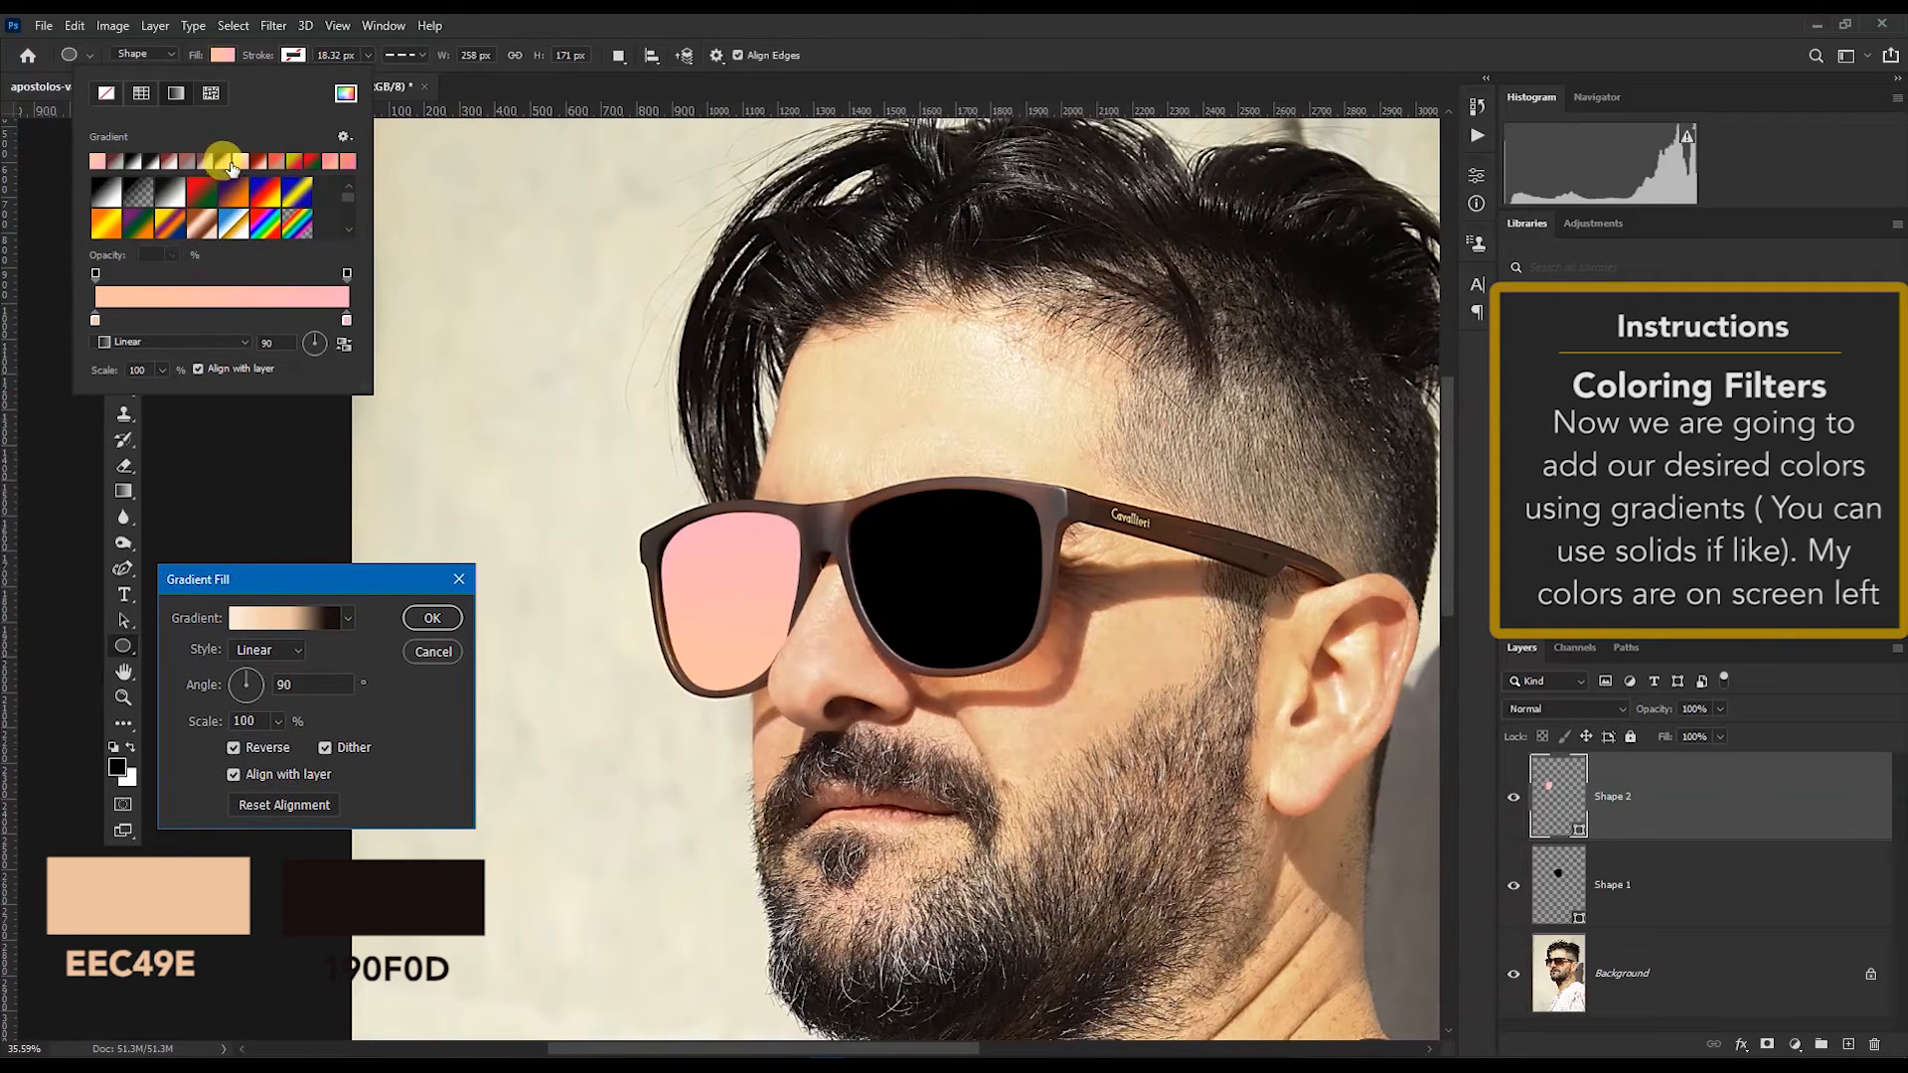
left_click(345, 161)
left_click(290, 162)
left_click(241, 166)
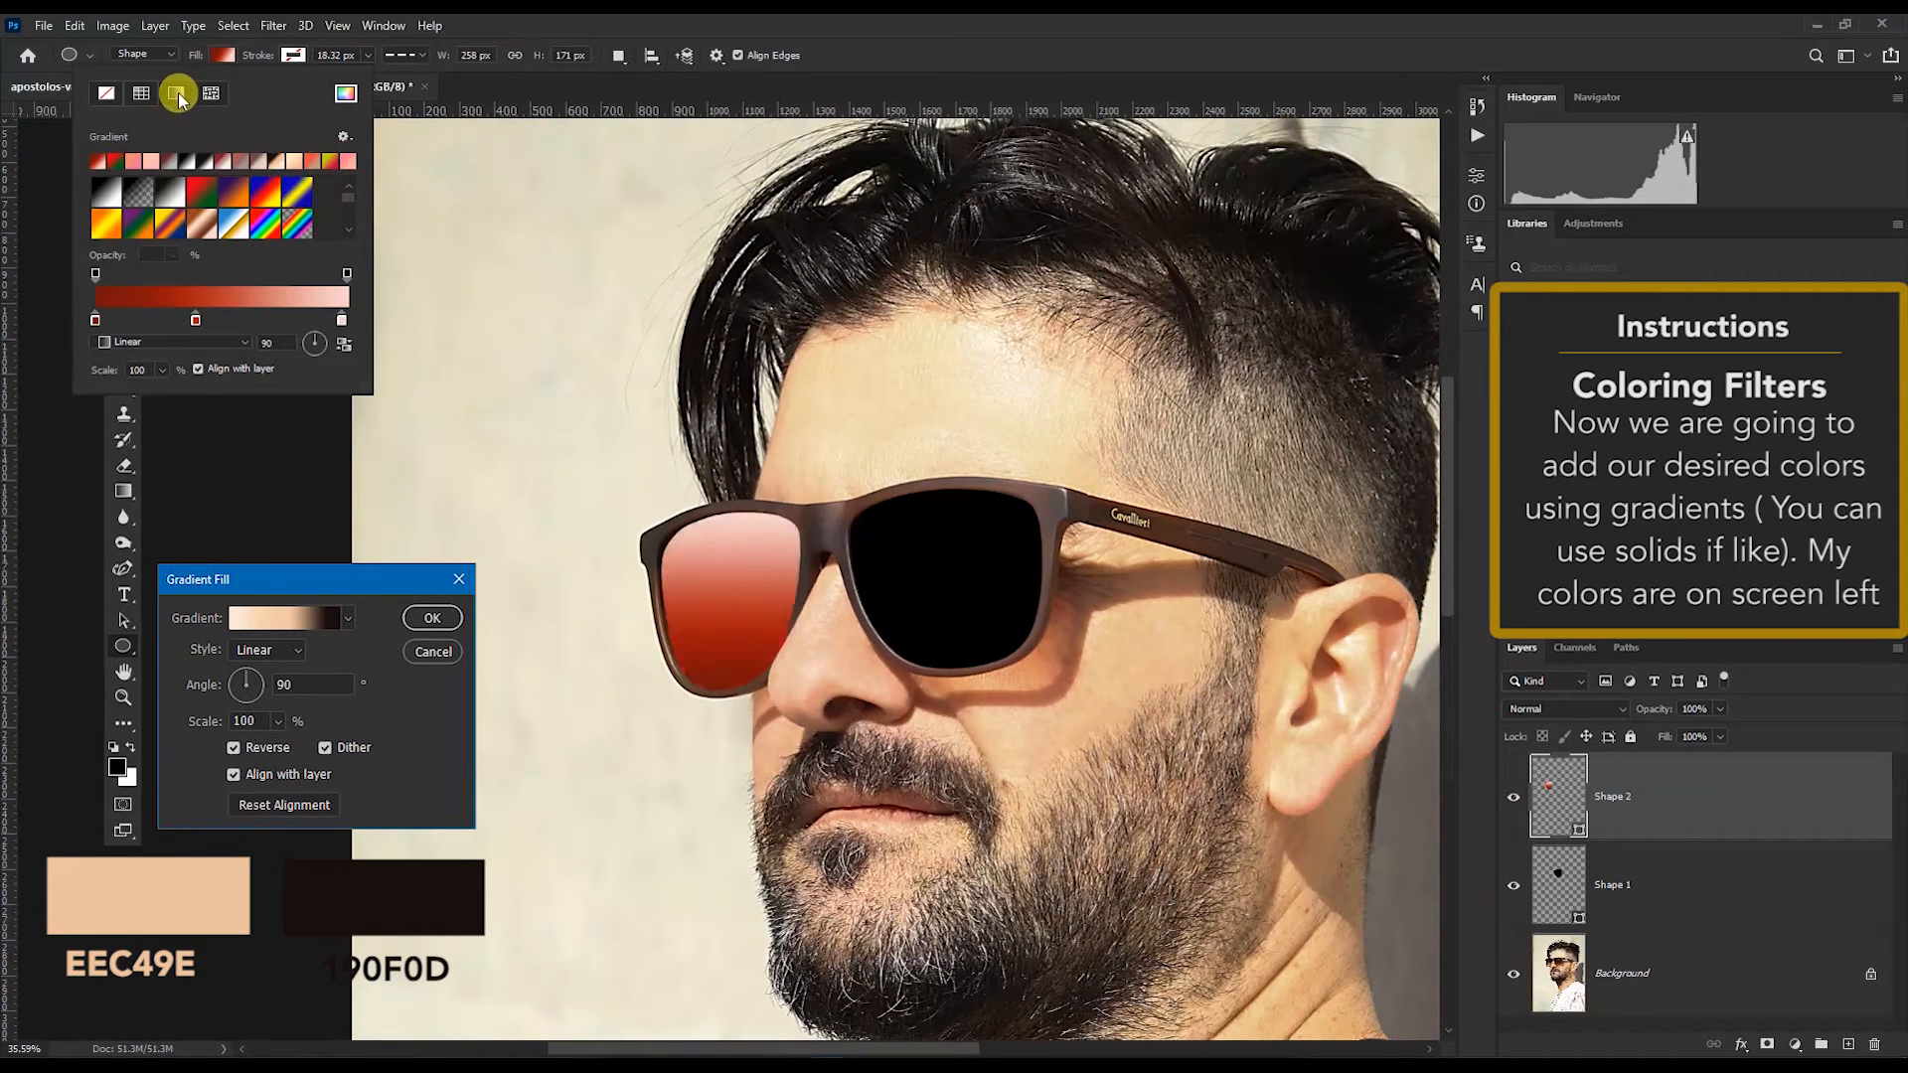
Step: Browse the gradient presets for the Shape 2 fill, apply the Vantage Brown peach-to-dark-brown preset, and reverse the gradient
scroll(247, 199, "down", 1)
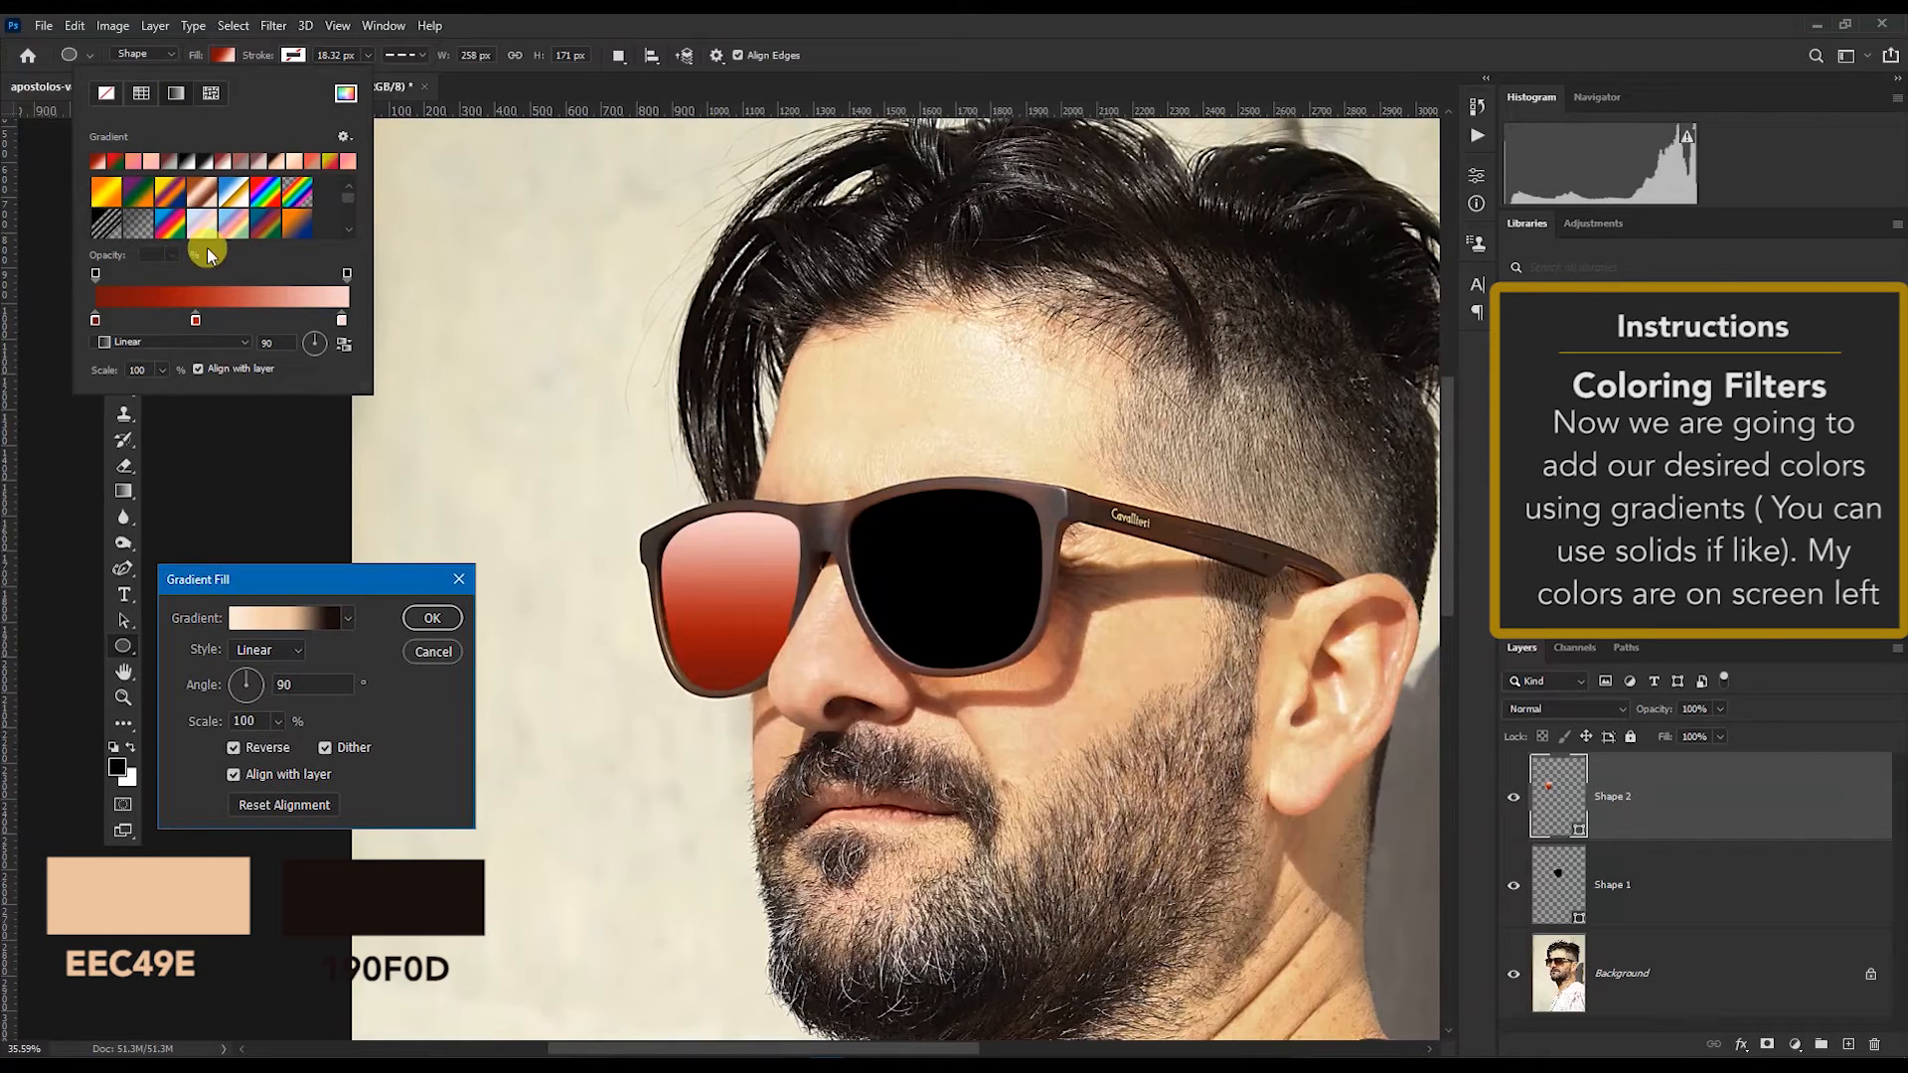
left_click_drag(358, 383, 363, 882)
scroll(249, 525, "up", 1)
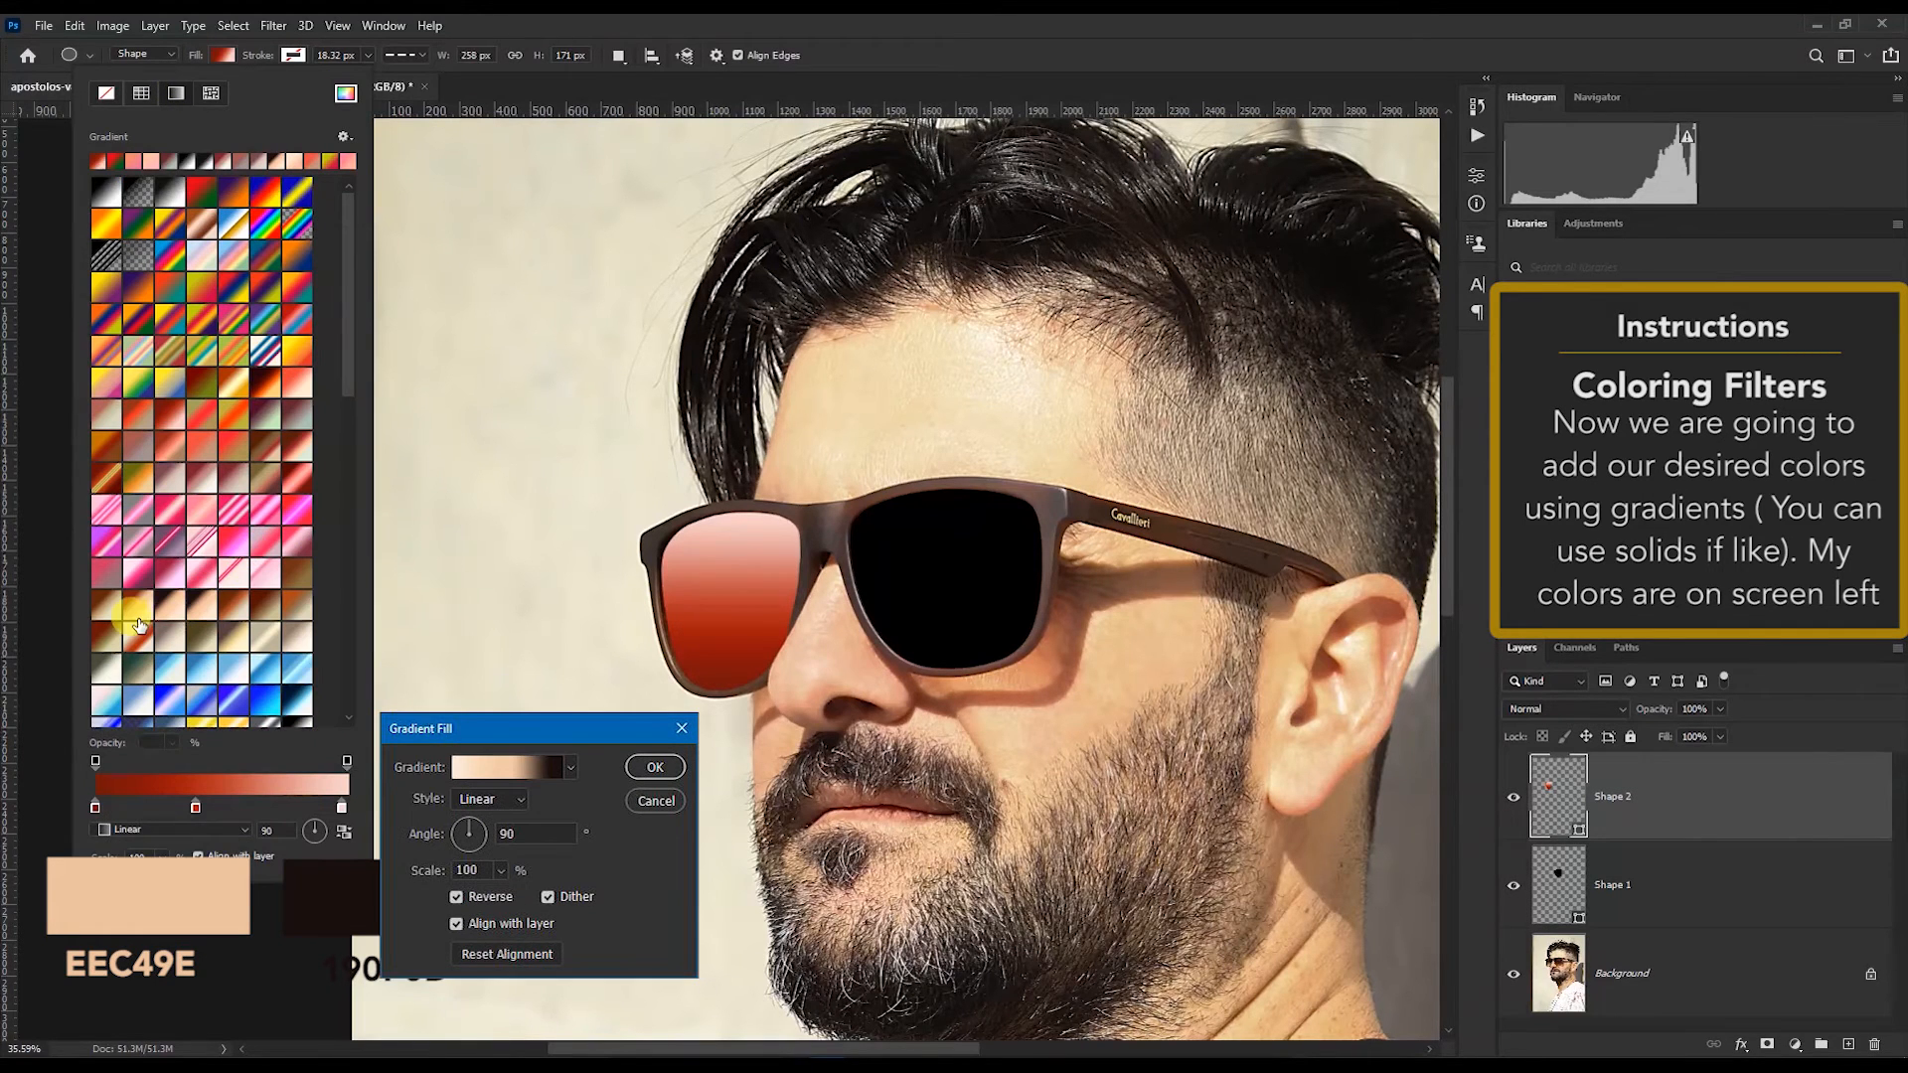
left_click(138, 618)
scroll(139, 618, "down", 2)
left_click(204, 532)
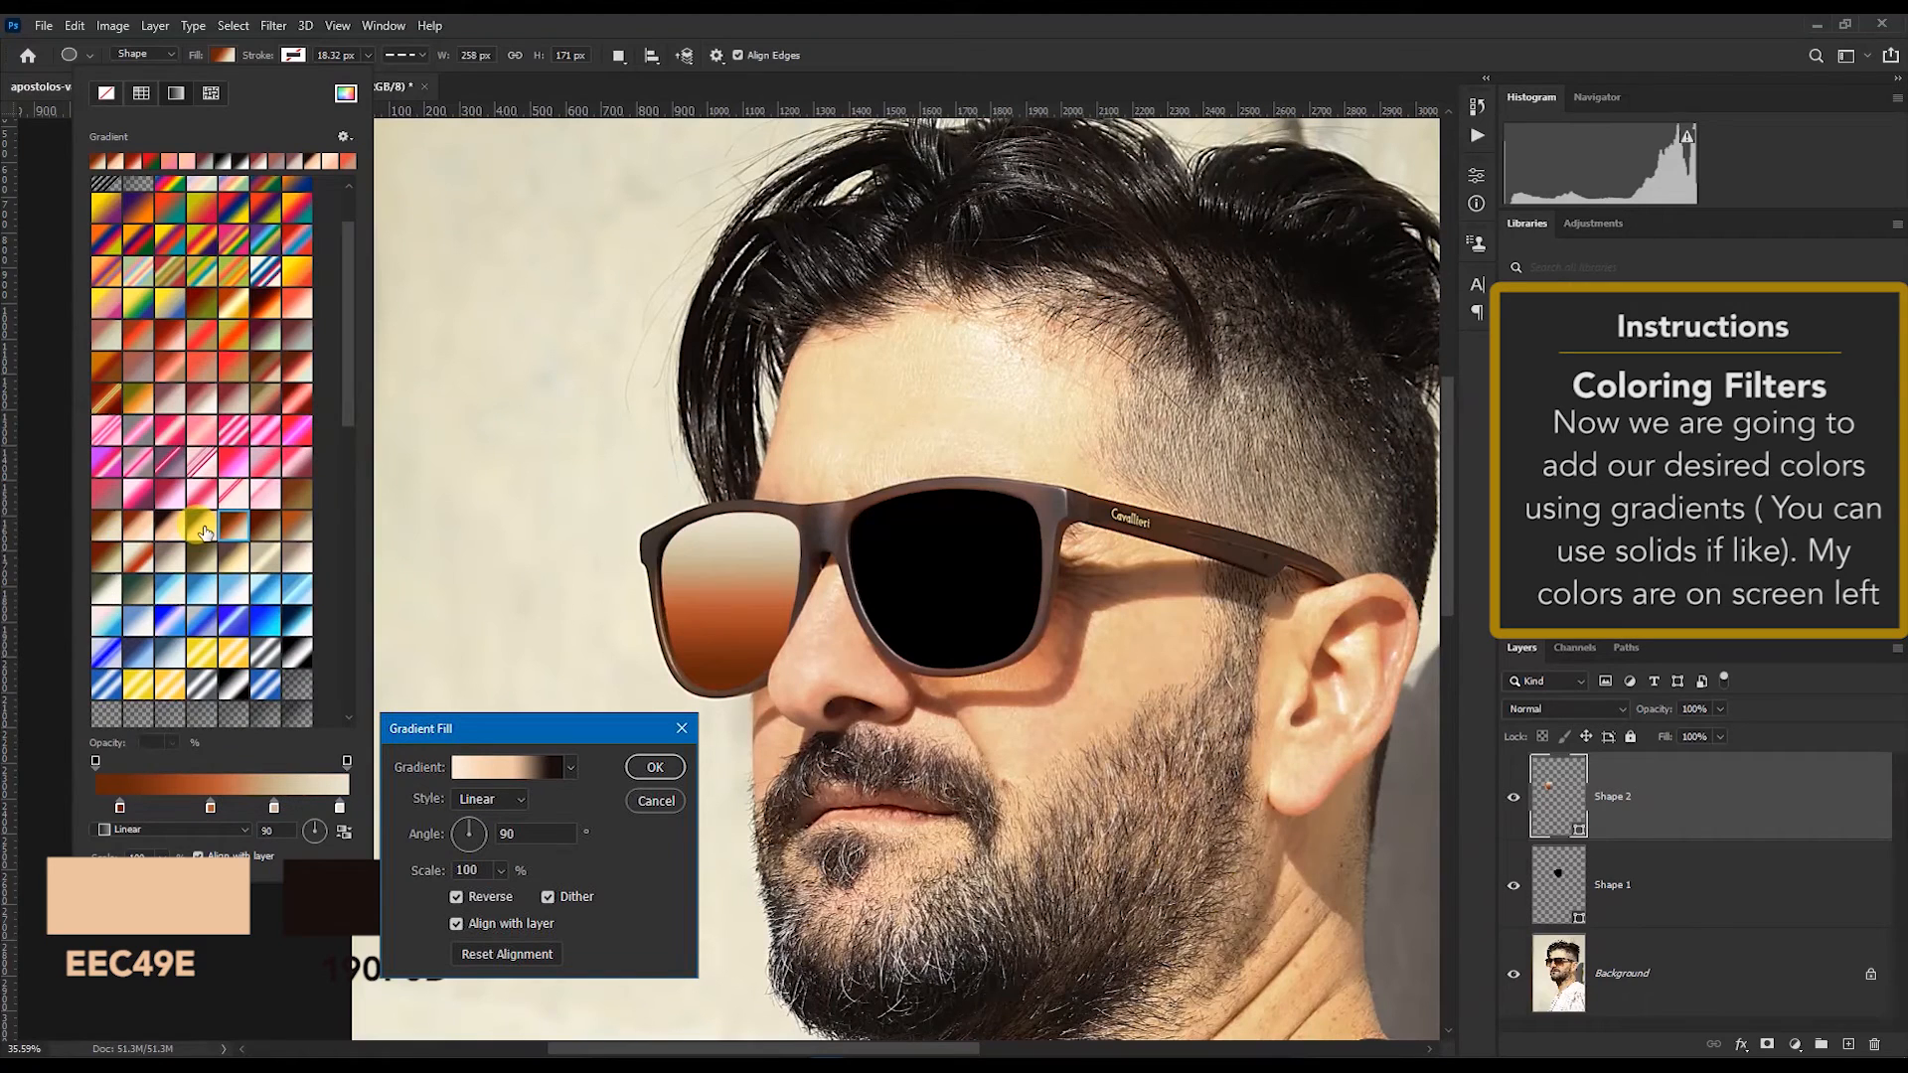
left_click(136, 530)
left_click(195, 531)
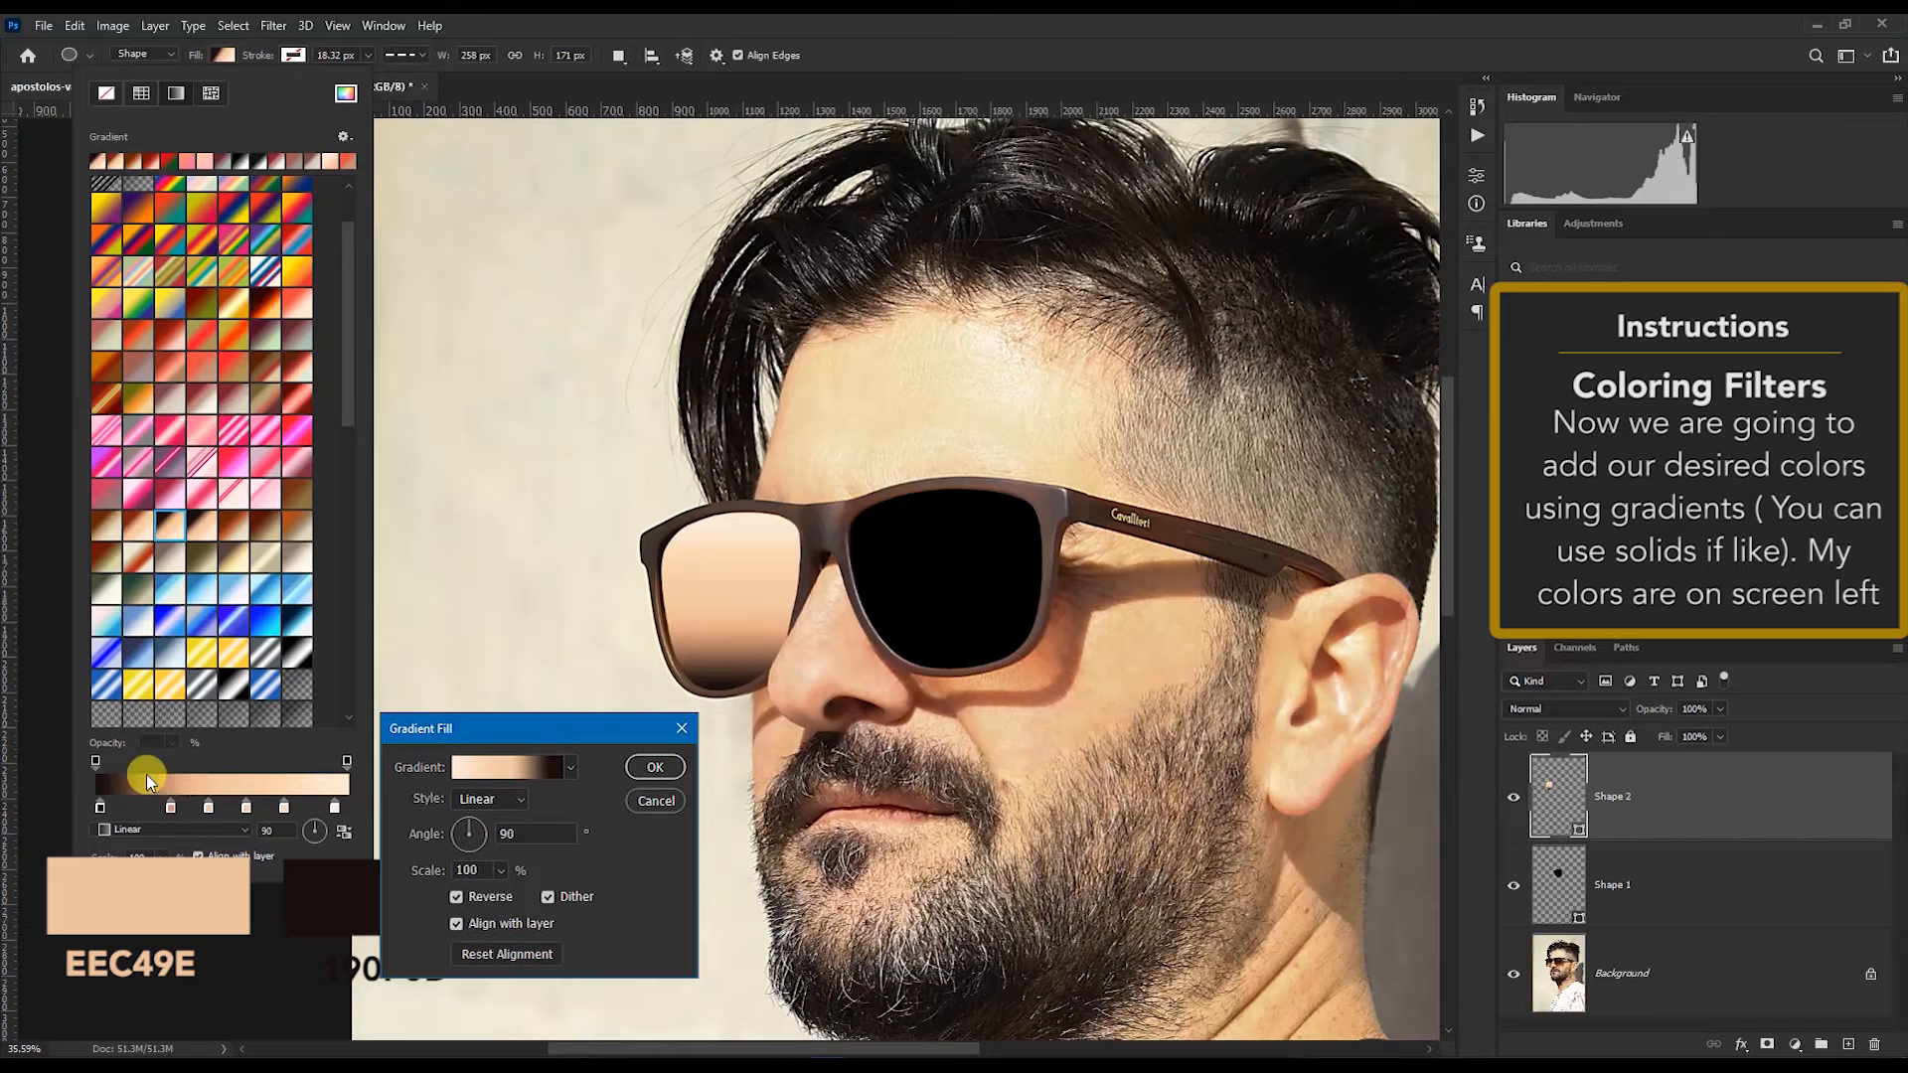
left_click(344, 831)
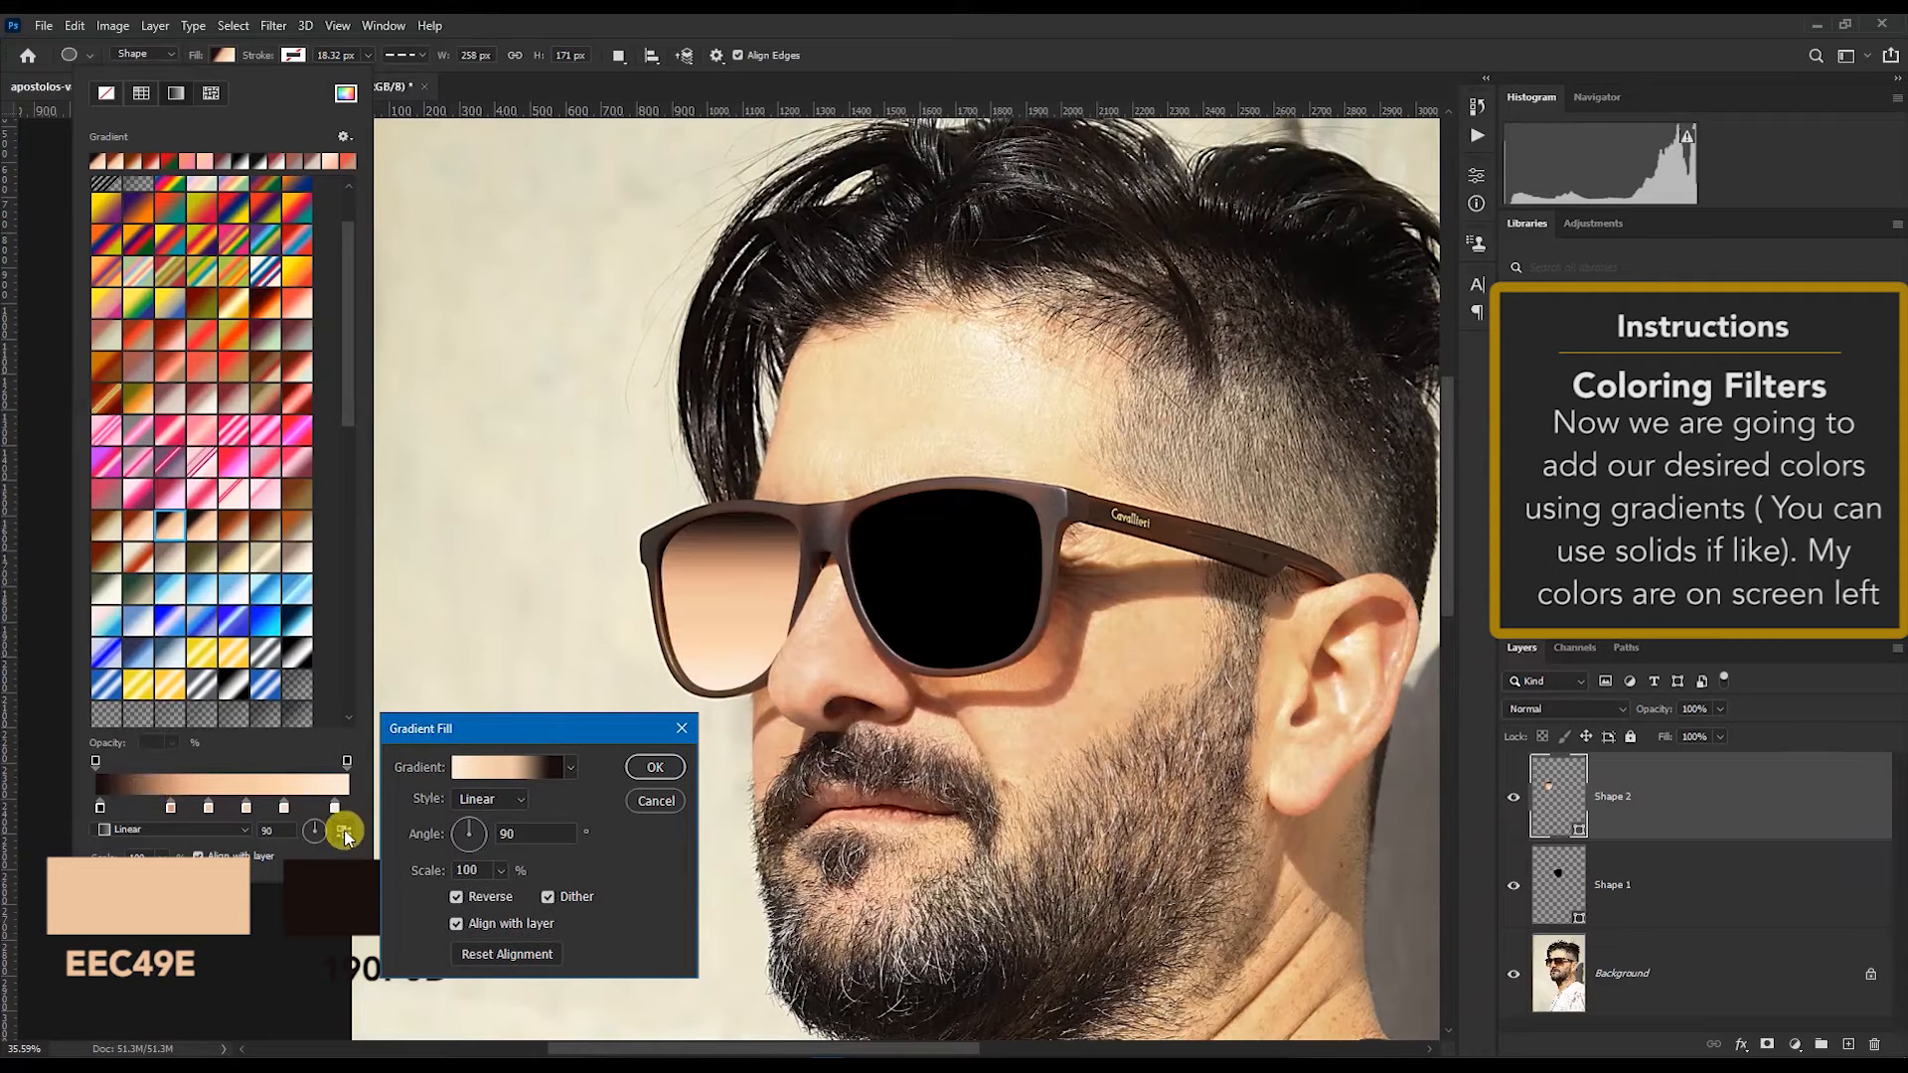
Step: Edit the Shape 2 gradient by moving the dark brown colour stop to location 12 and deleting the neighbouring stop
left_click(159, 788)
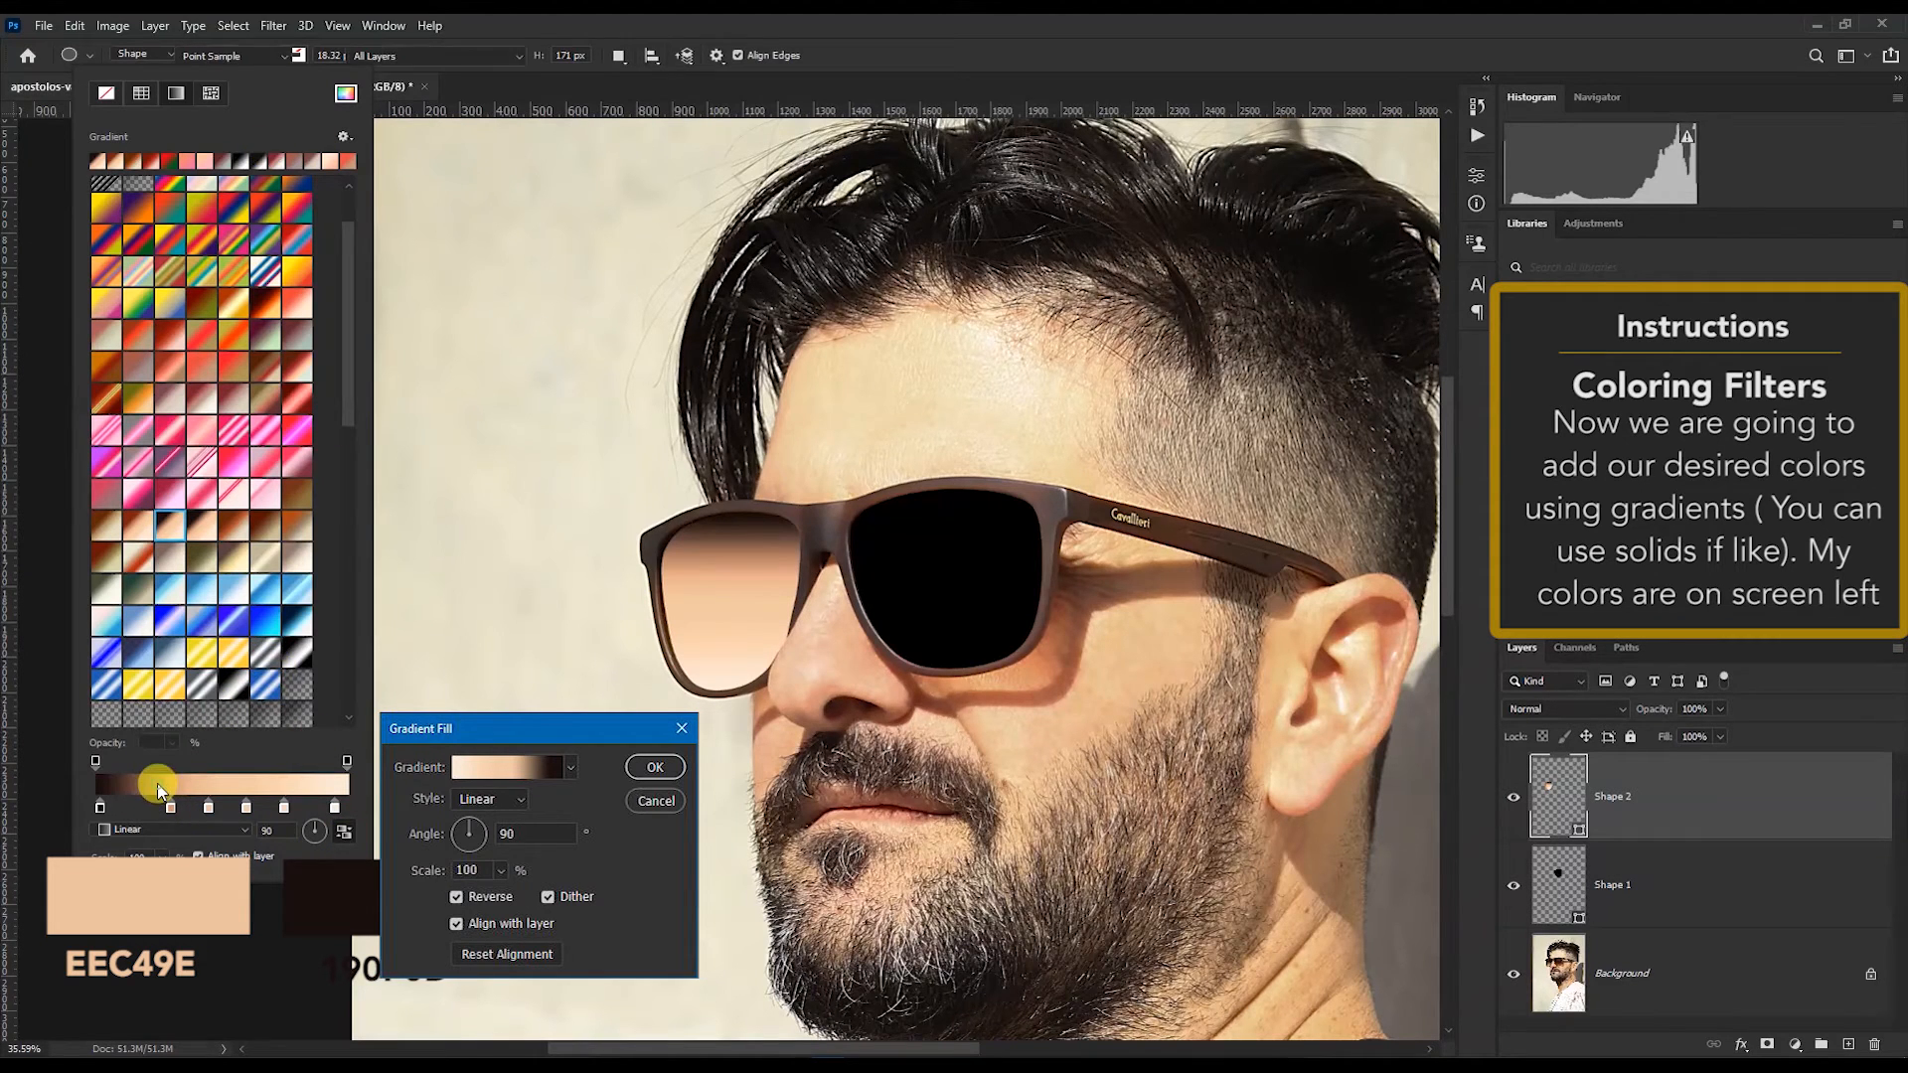
left_click(1262, 916)
left_click_drag(1268, 922, 1295, 922)
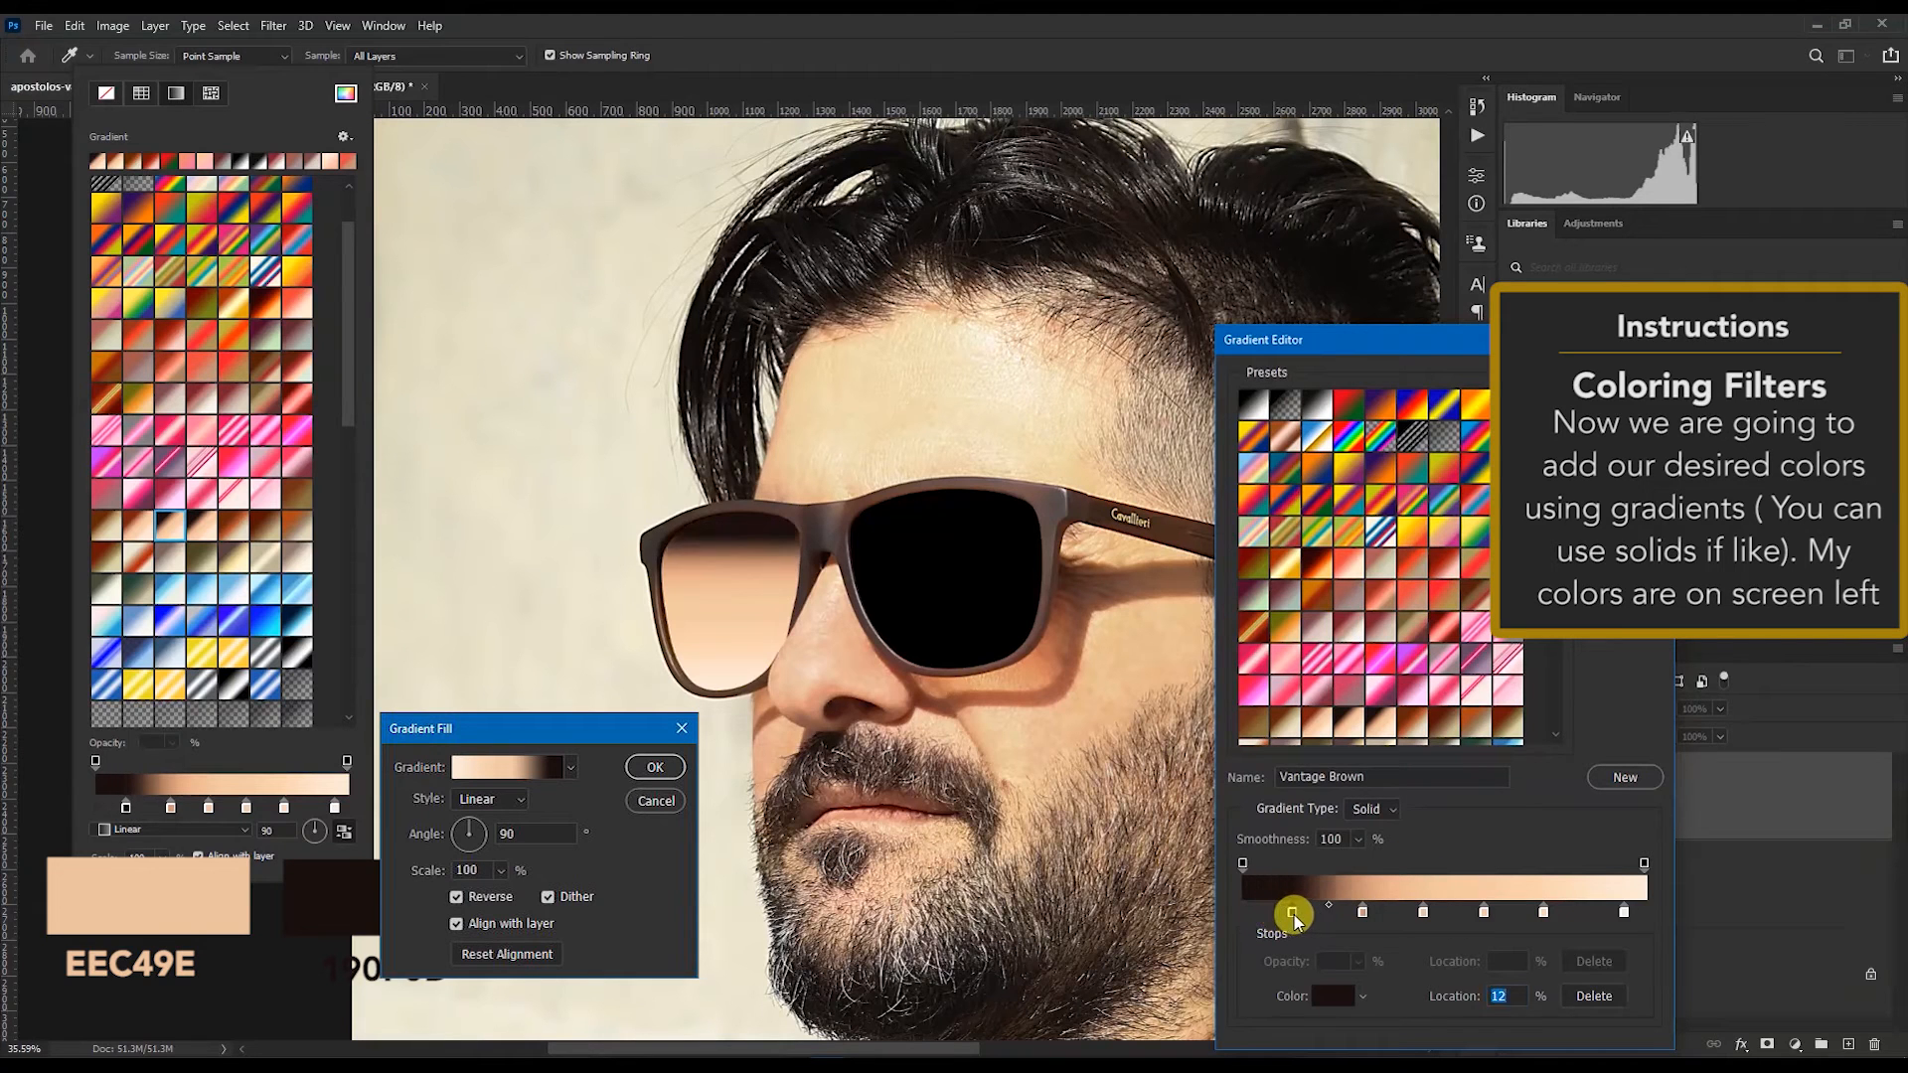
left_click(1364, 914)
left_click(1292, 913)
left_click(1362, 913)
left_click(1594, 996)
mouse_move(1423, 912)
left_mouse_down()
mouse_move(1491, 916)
mouse_move(1426, 916)
left_mouse_up()
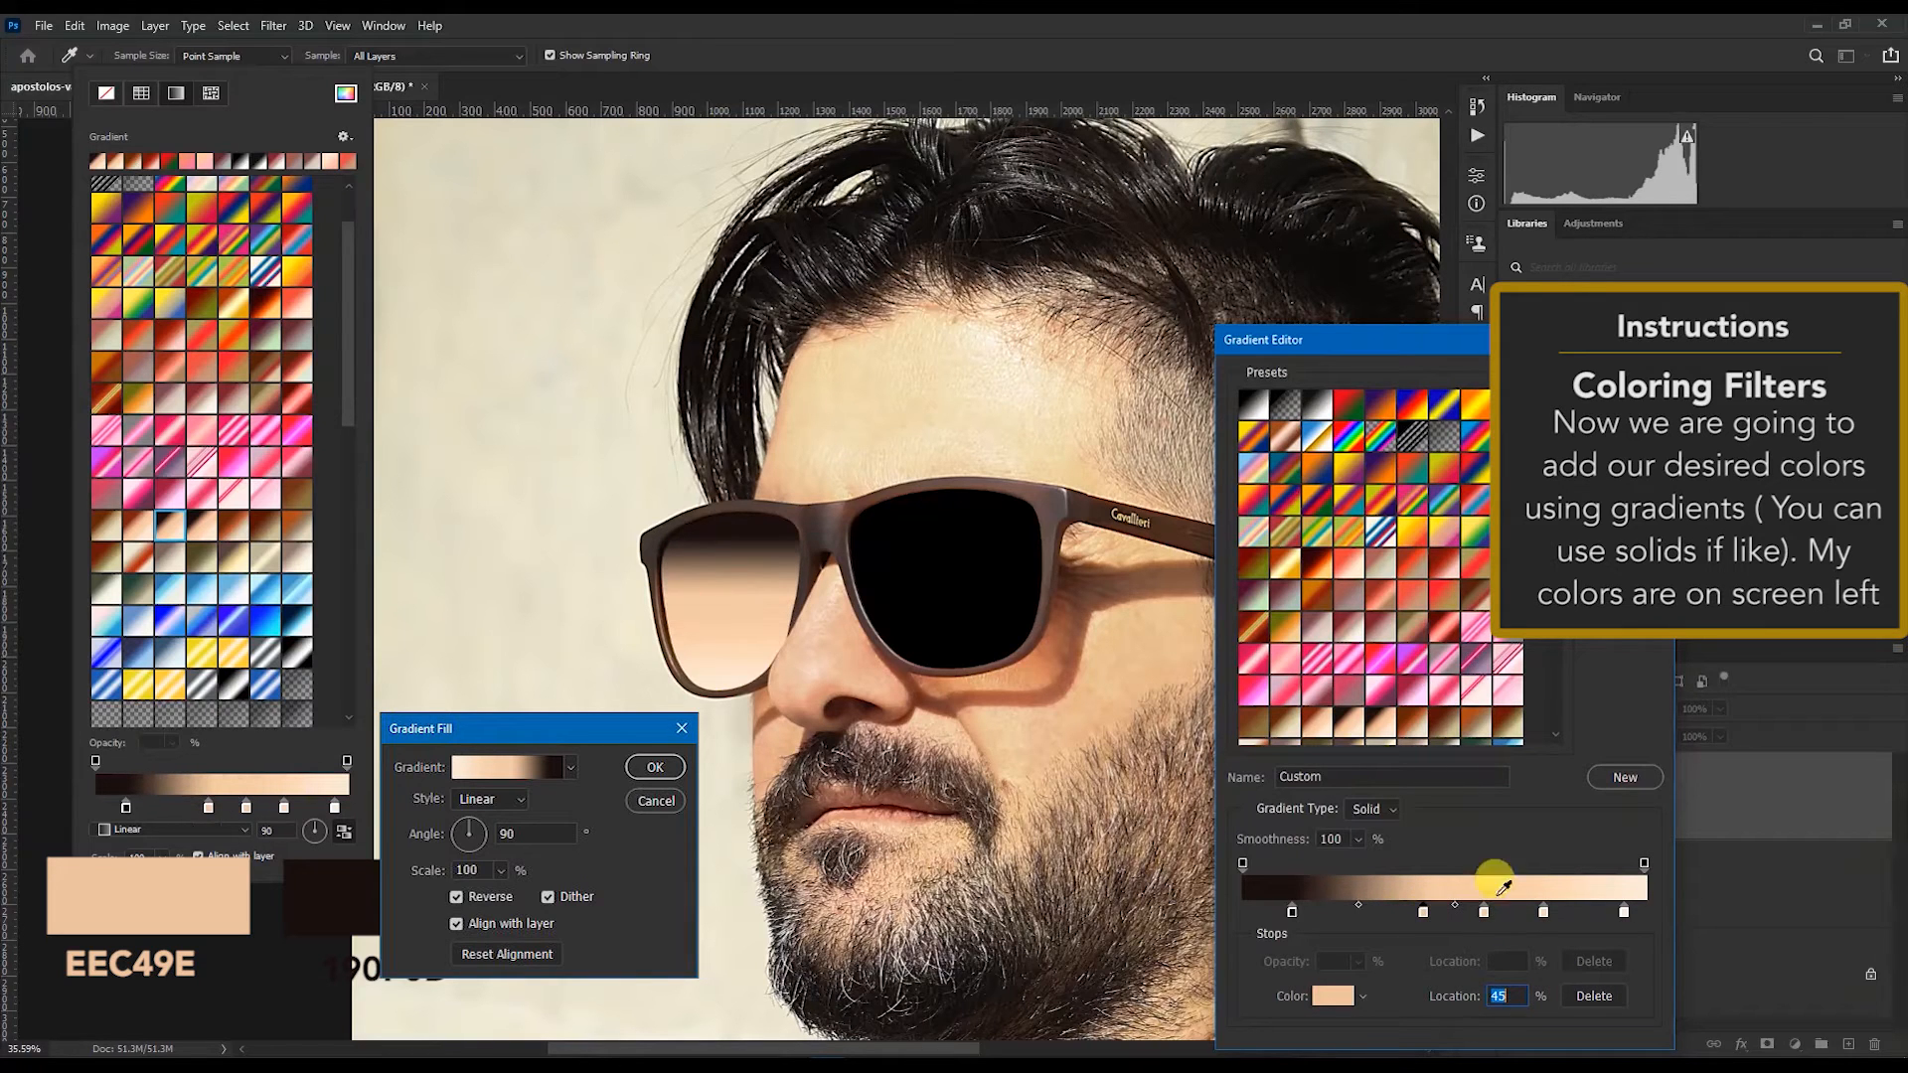
left_click(1625, 378)
key("Return")
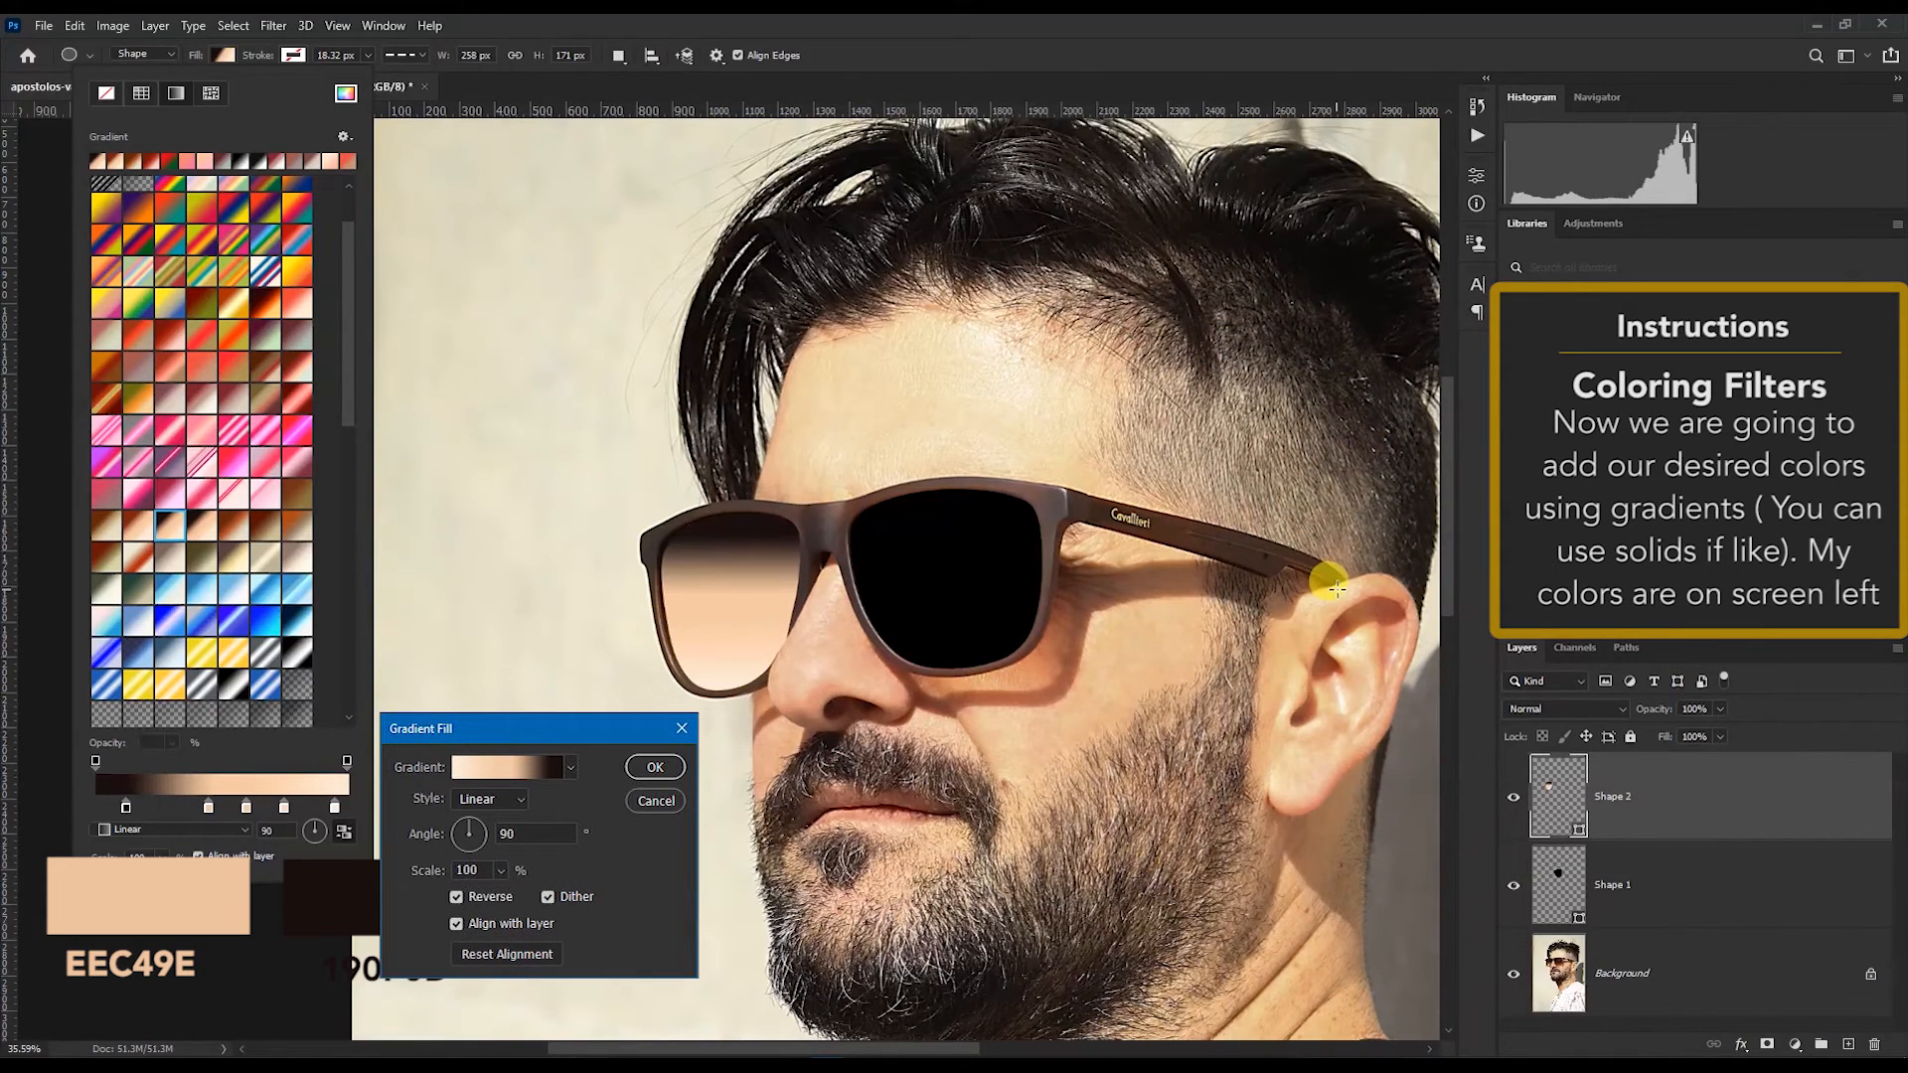
Step: Apply the recently used Vantage Brown gradient as the Shape 1 fill and reverse its colours
left_click(1570, 908)
left_click(219, 56)
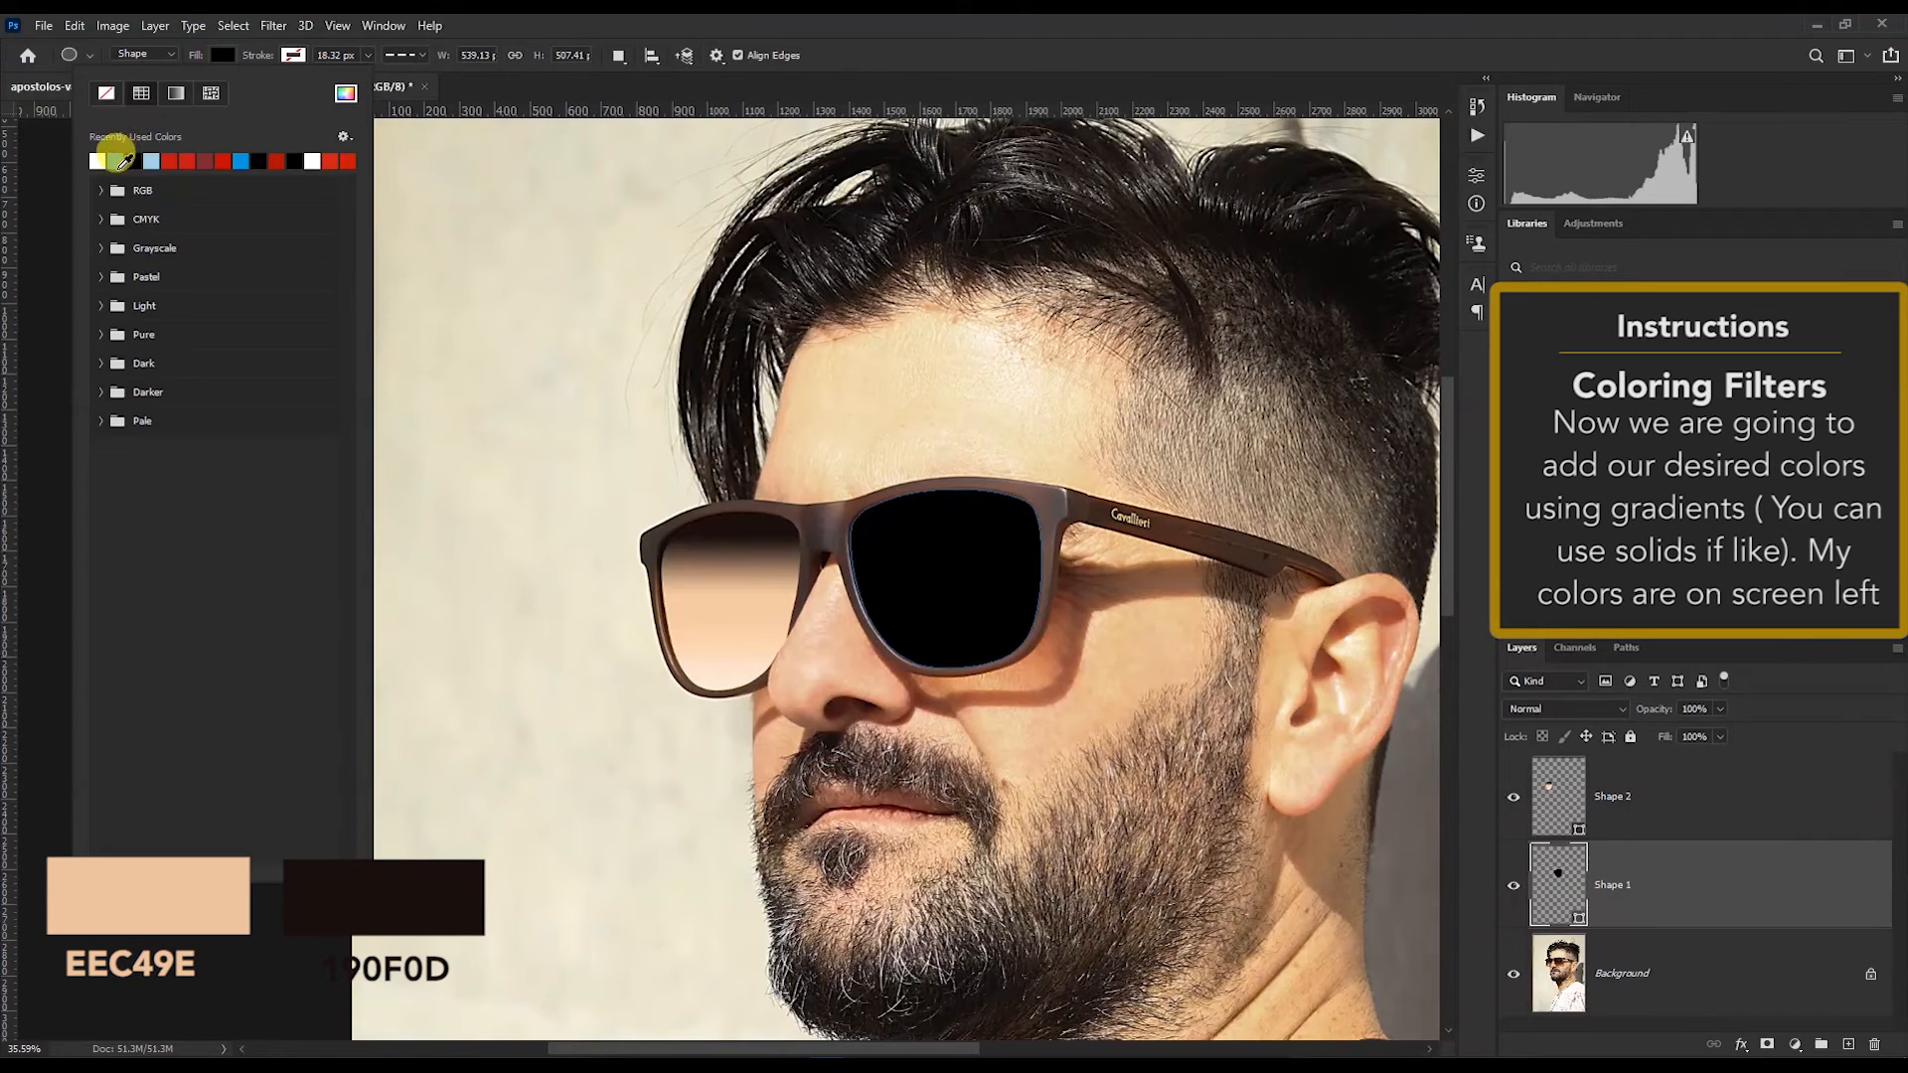
left_click(176, 94)
left_click(96, 161)
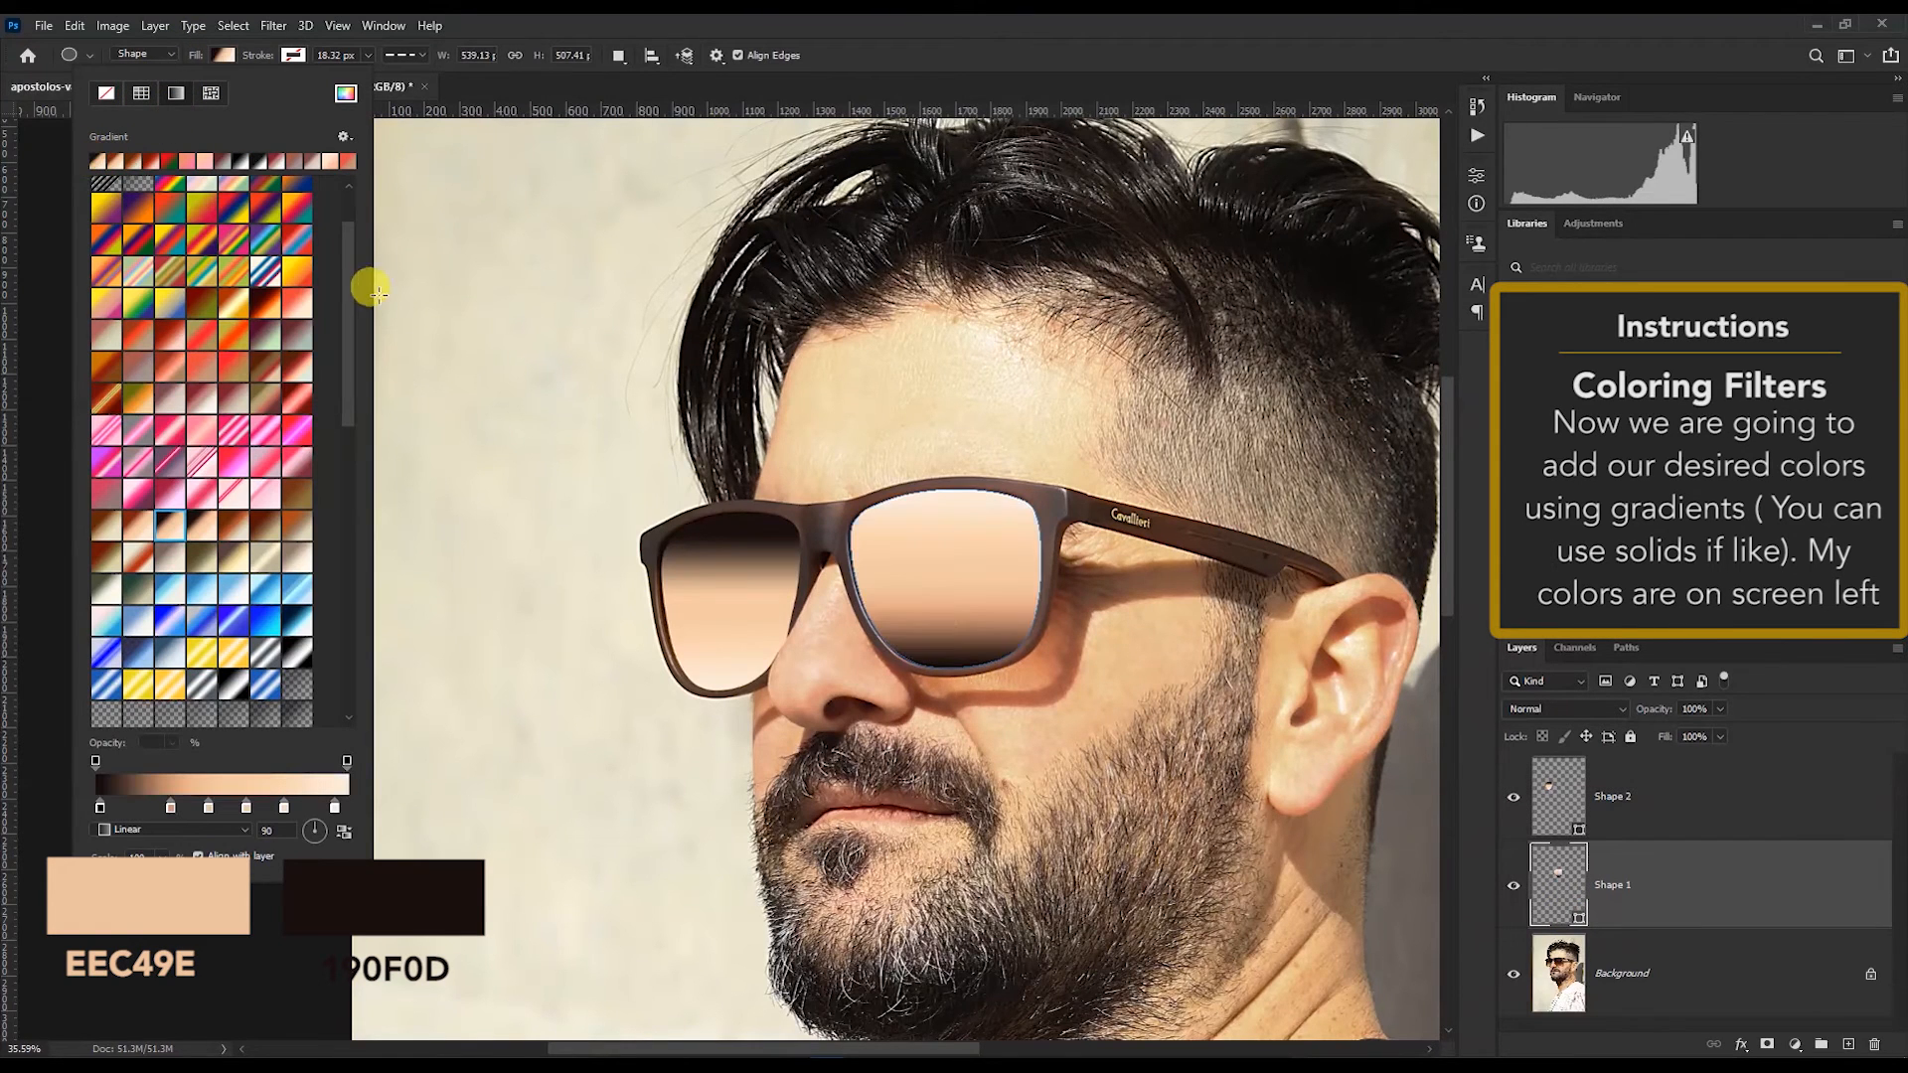
left_click(344, 830)
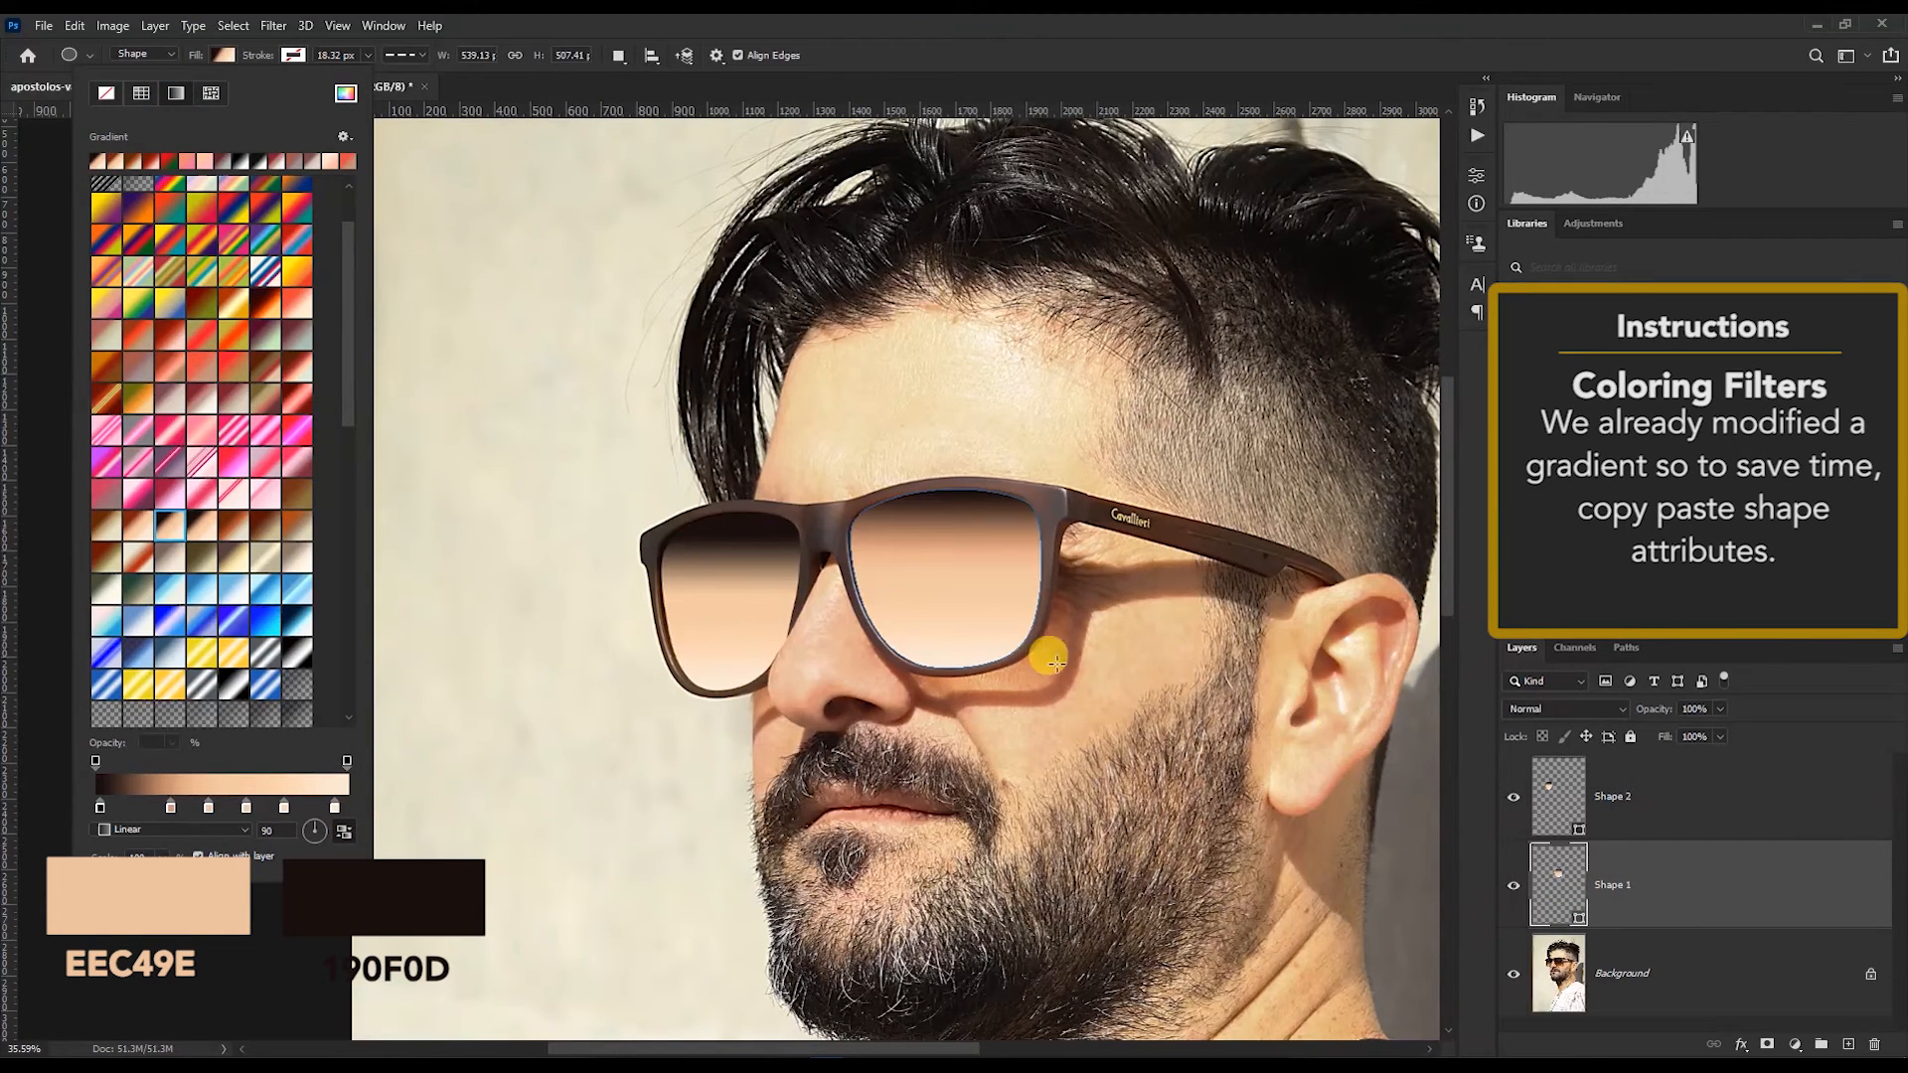
Step: Copy the shape attributes from Shape 2, paste them onto Shape 1, and switch to the Move tool
left_click(42, 83)
right_click(1614, 794)
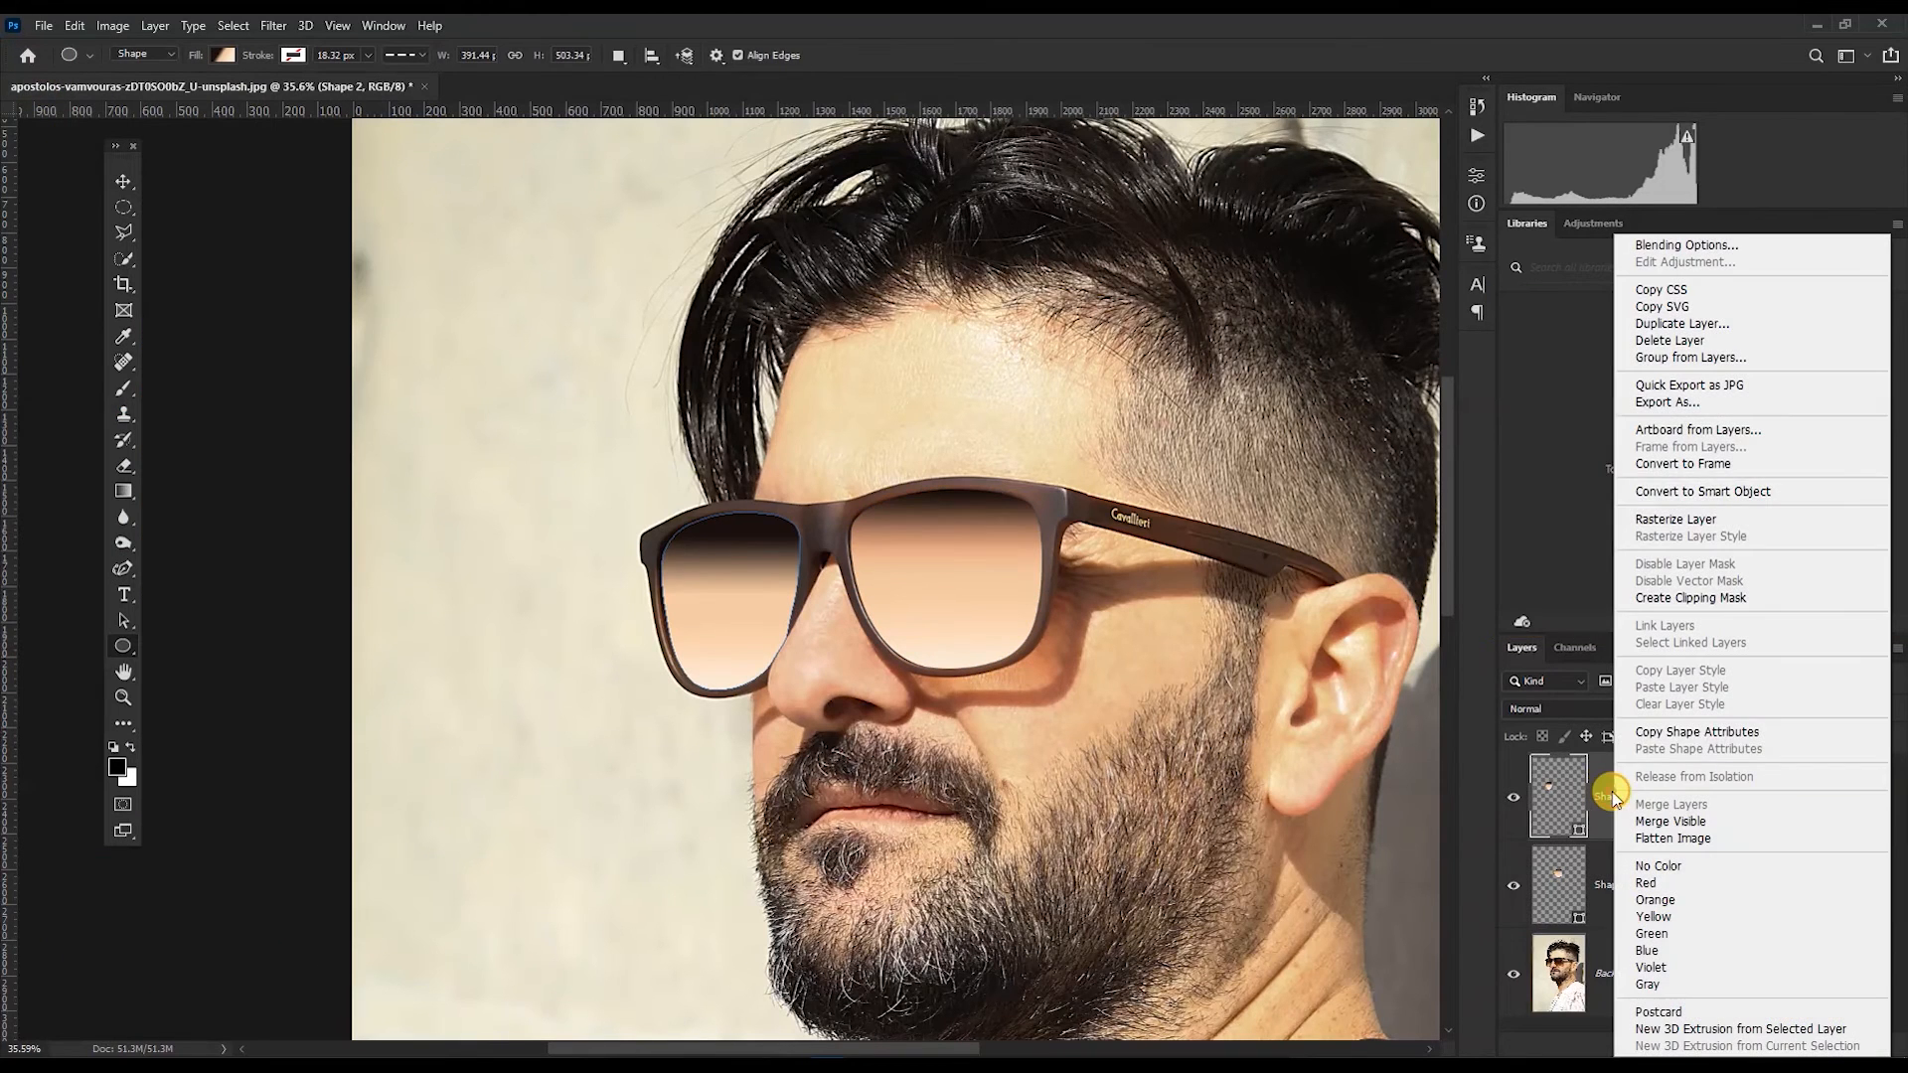
left_click(1716, 735)
left_click(1605, 881)
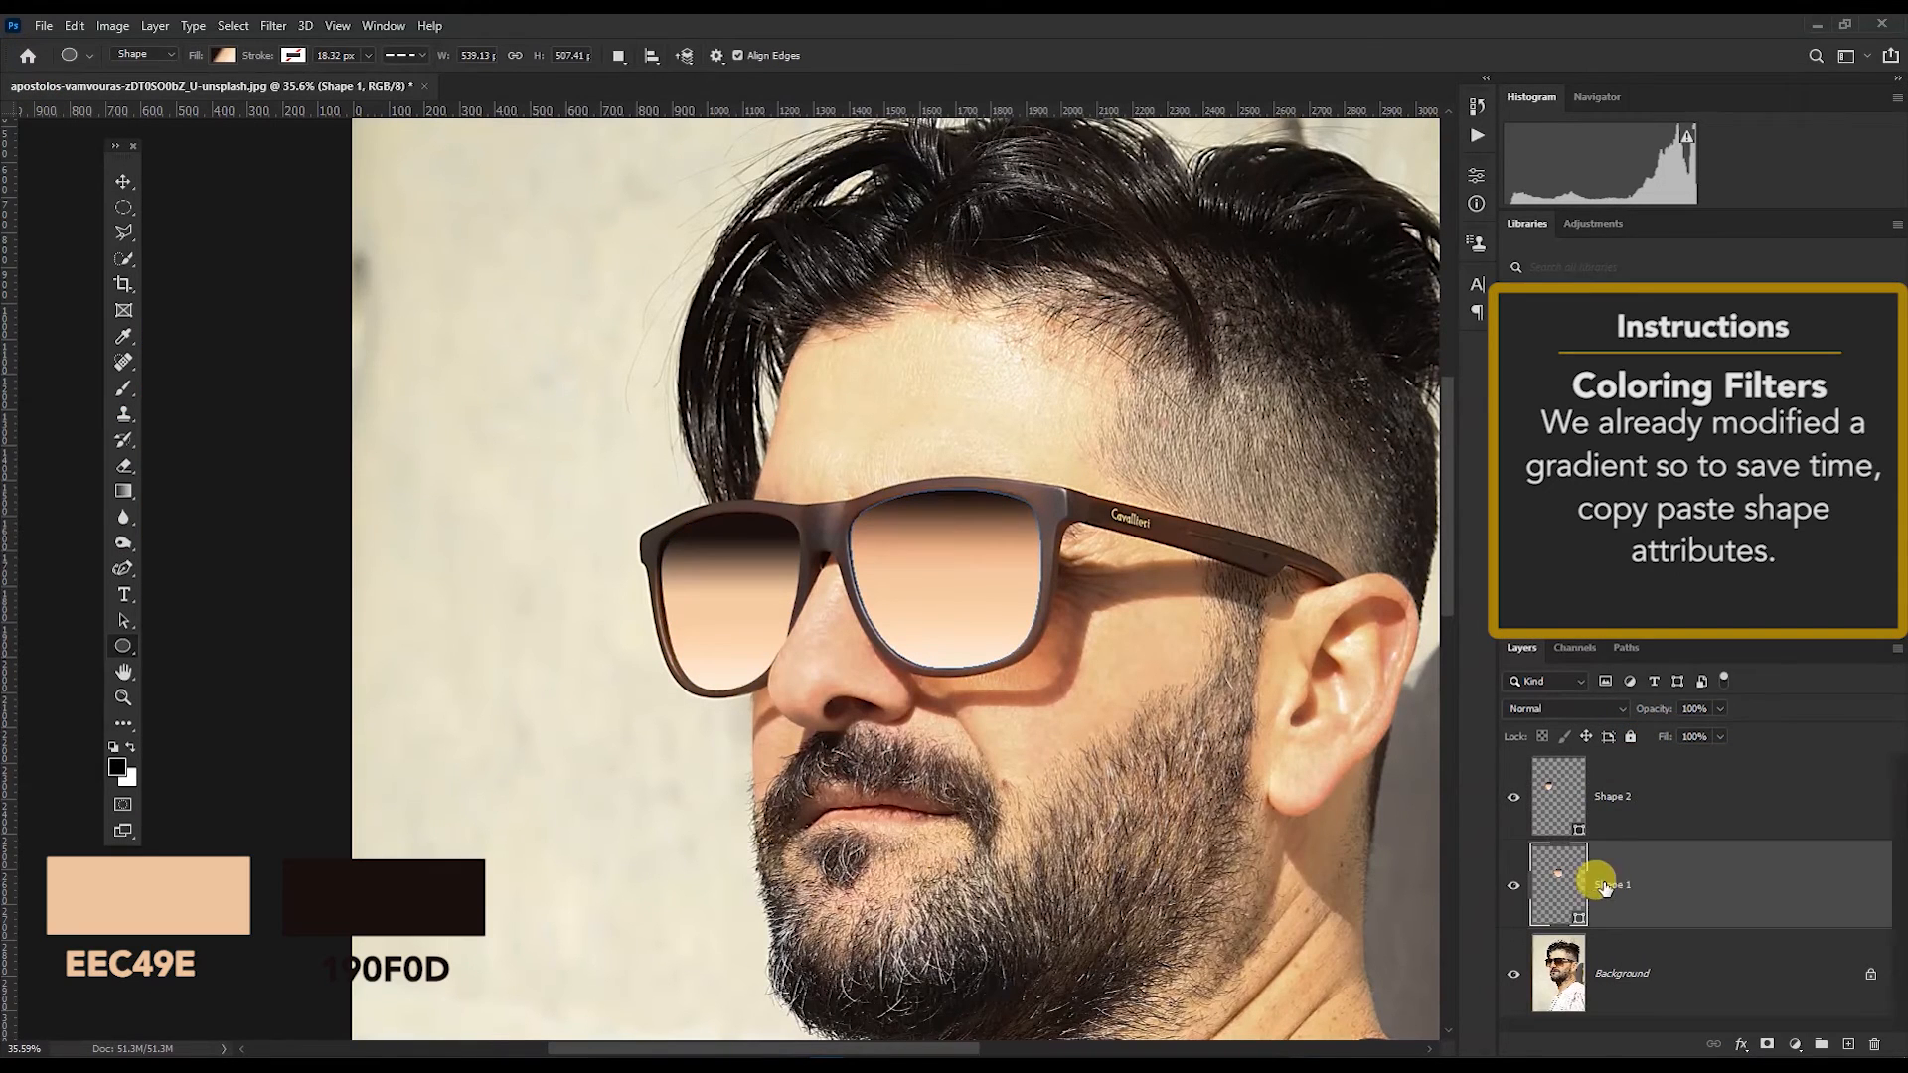
right_click(1619, 884)
left_click(1661, 573)
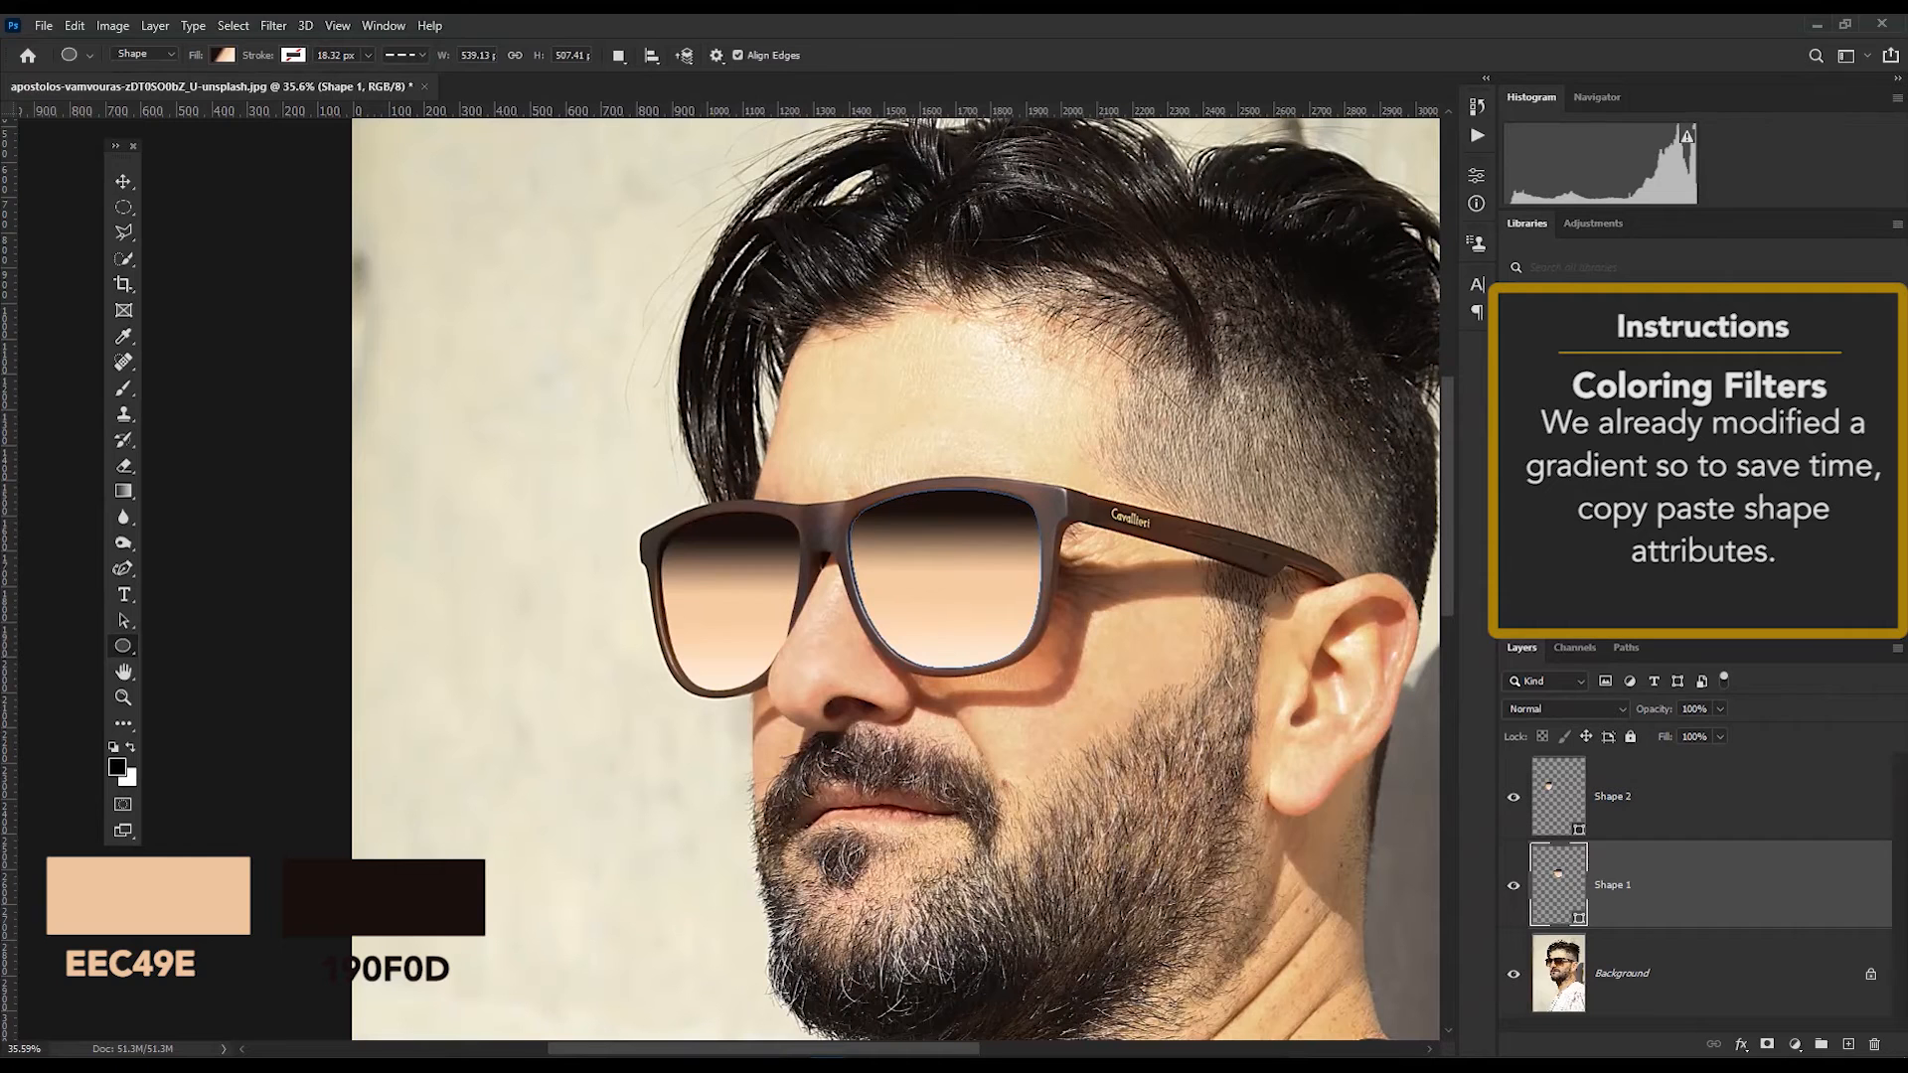
left_click(123, 181)
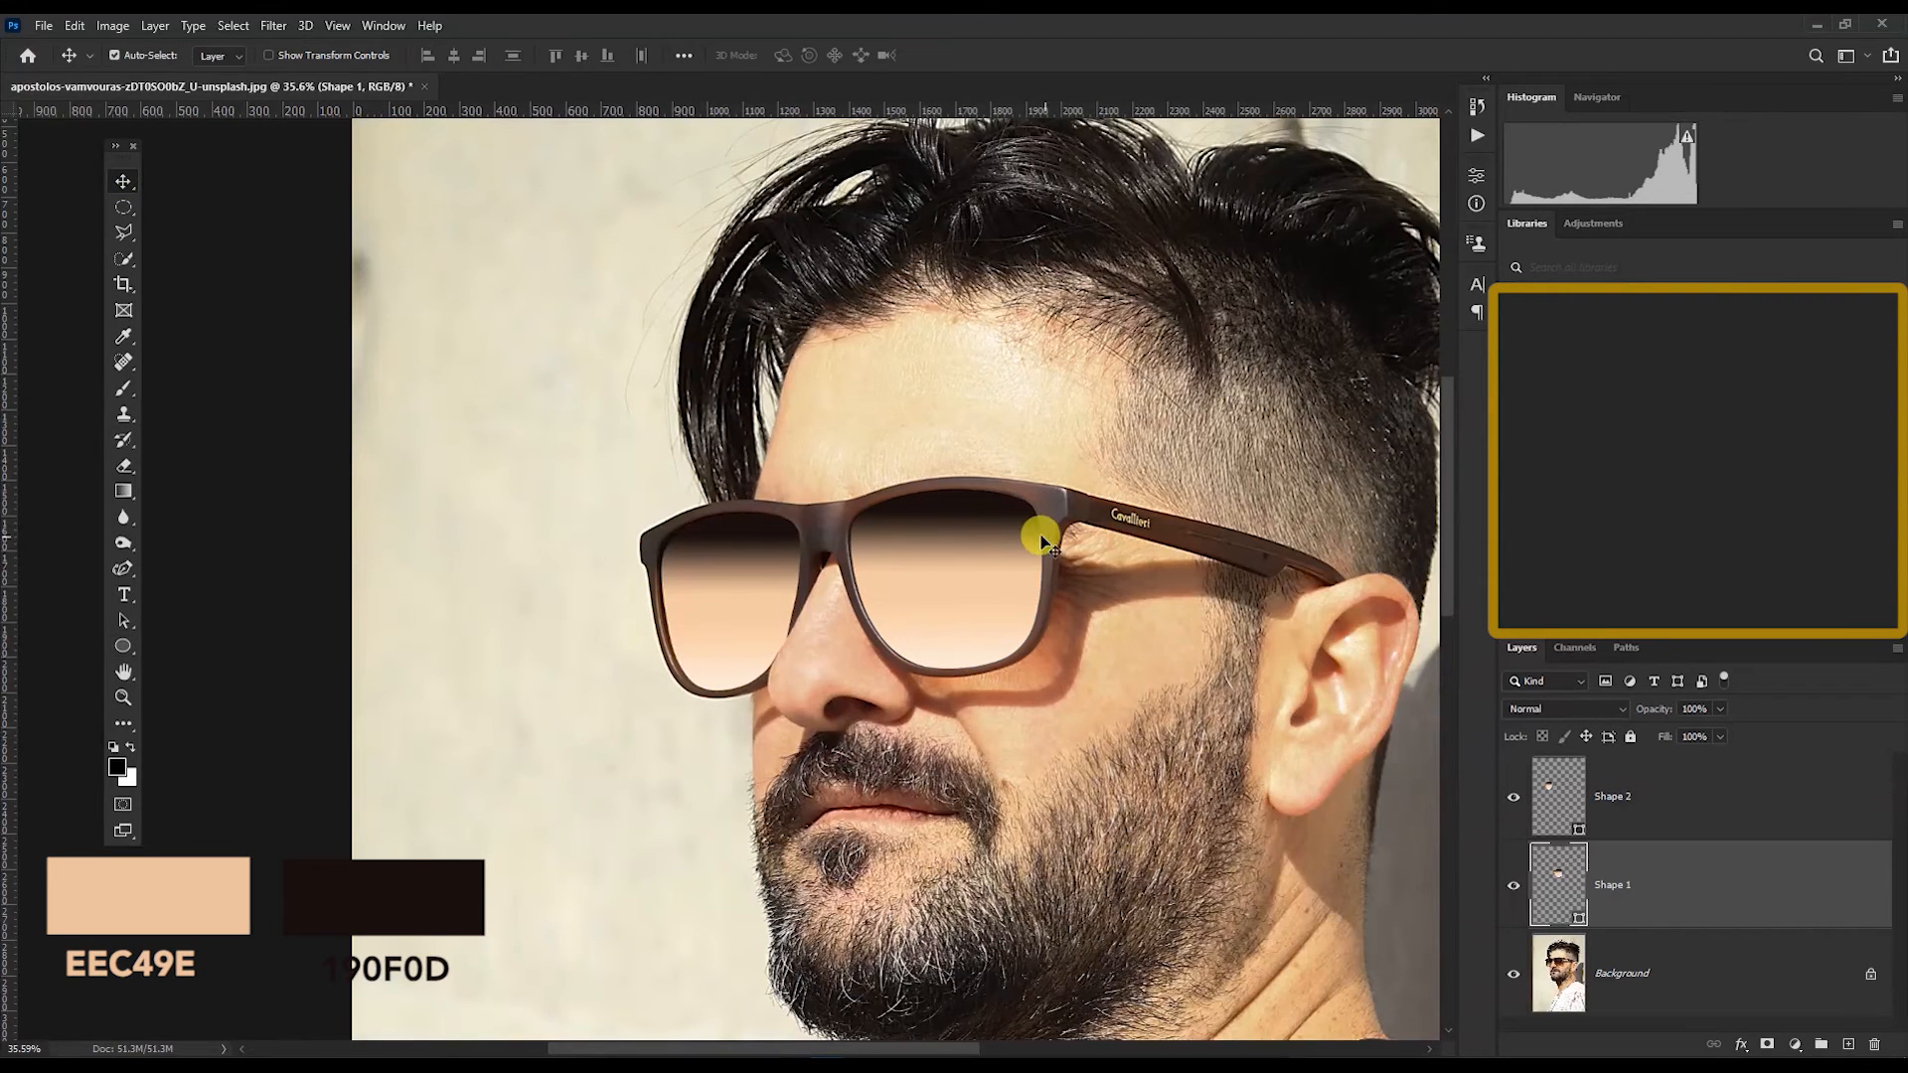
Step: Try the Multiply blending mode on the Shape 2 layer
key("ctrl+0")
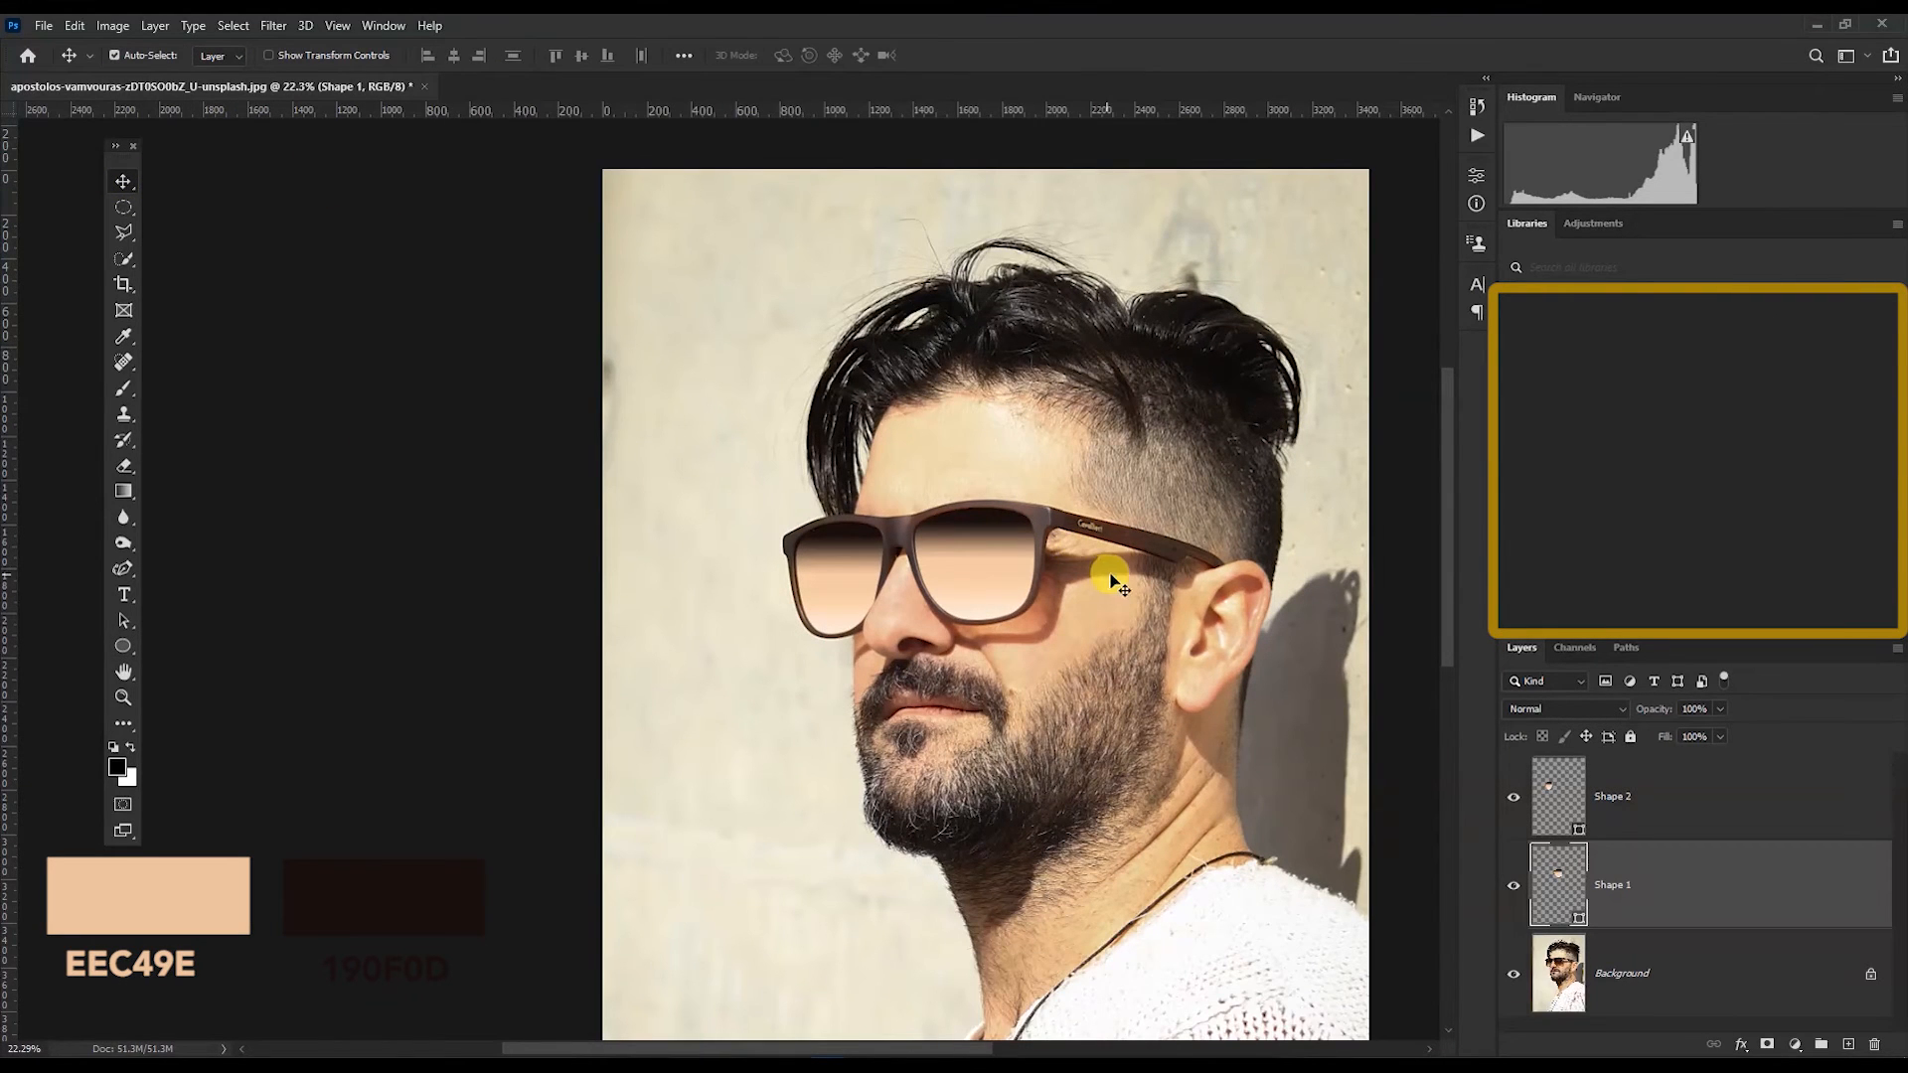
left_click(1614, 796)
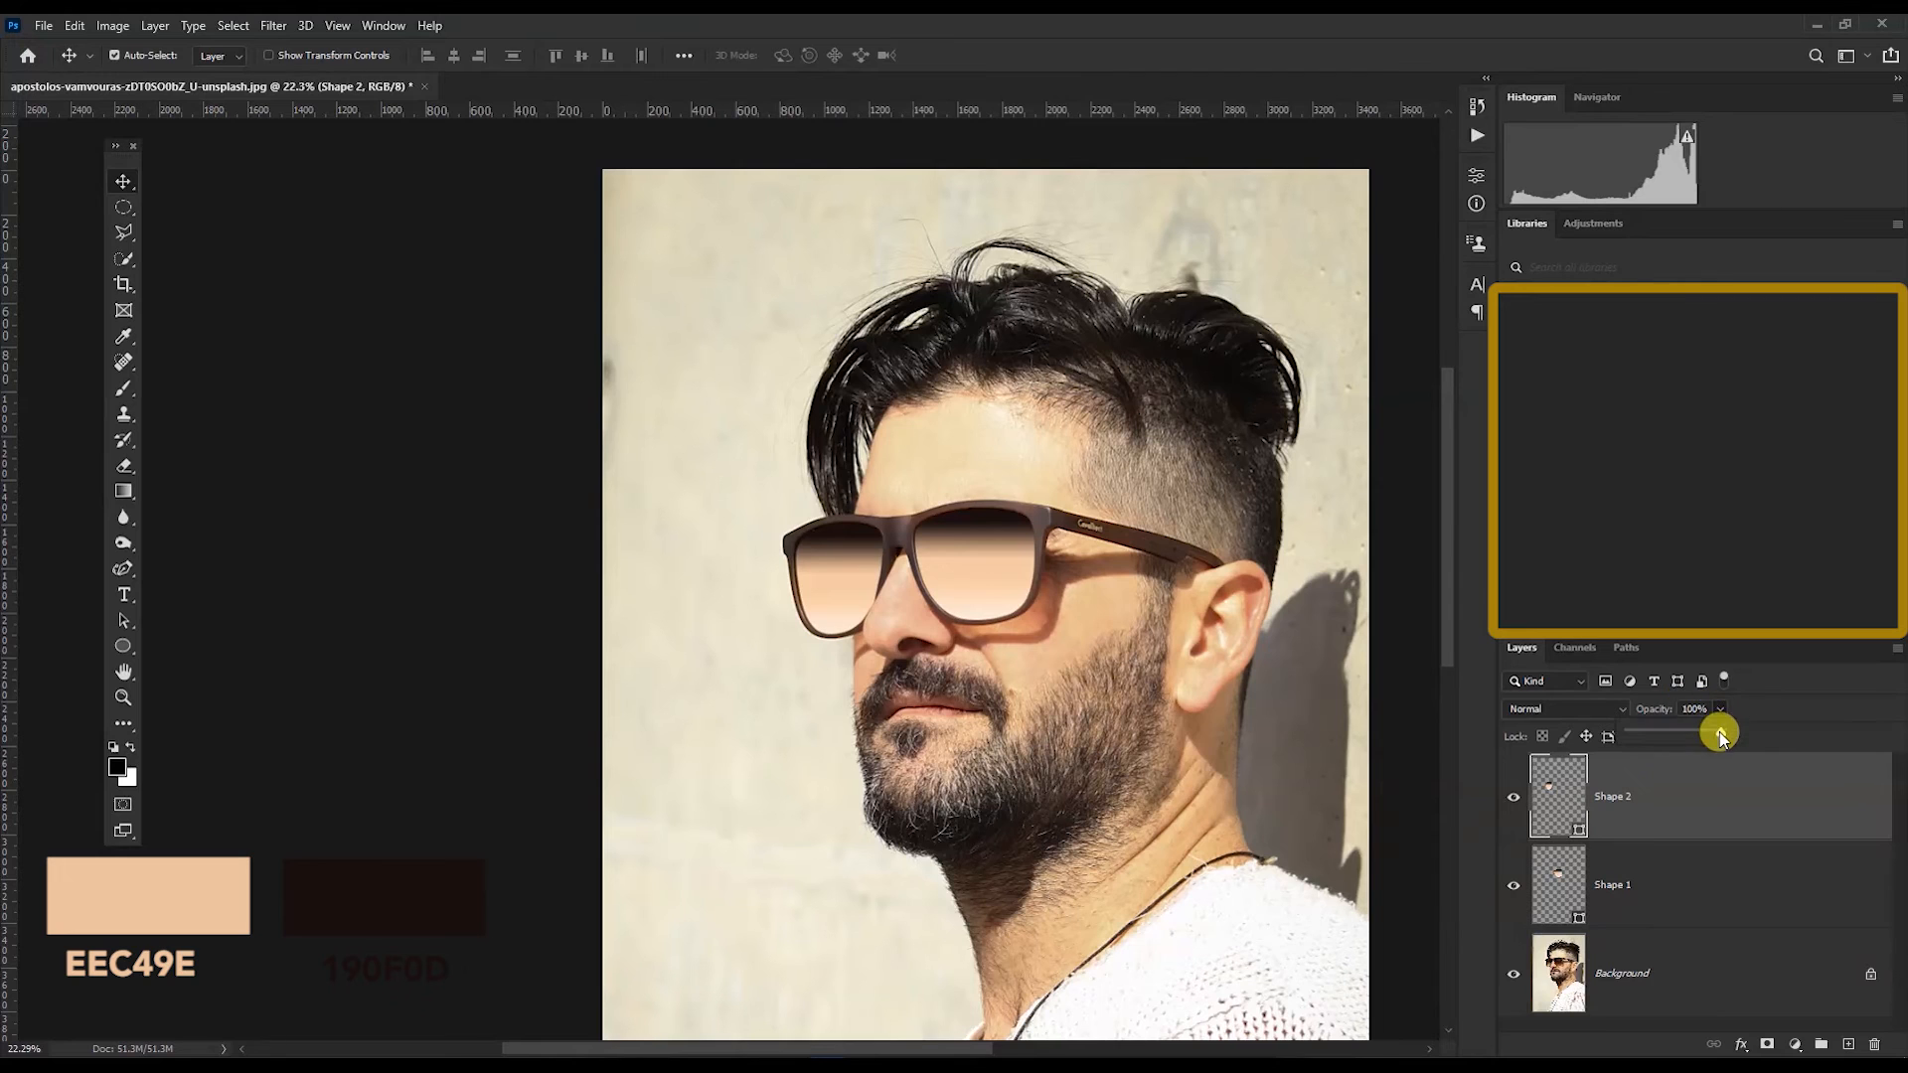
left_click(1609, 708)
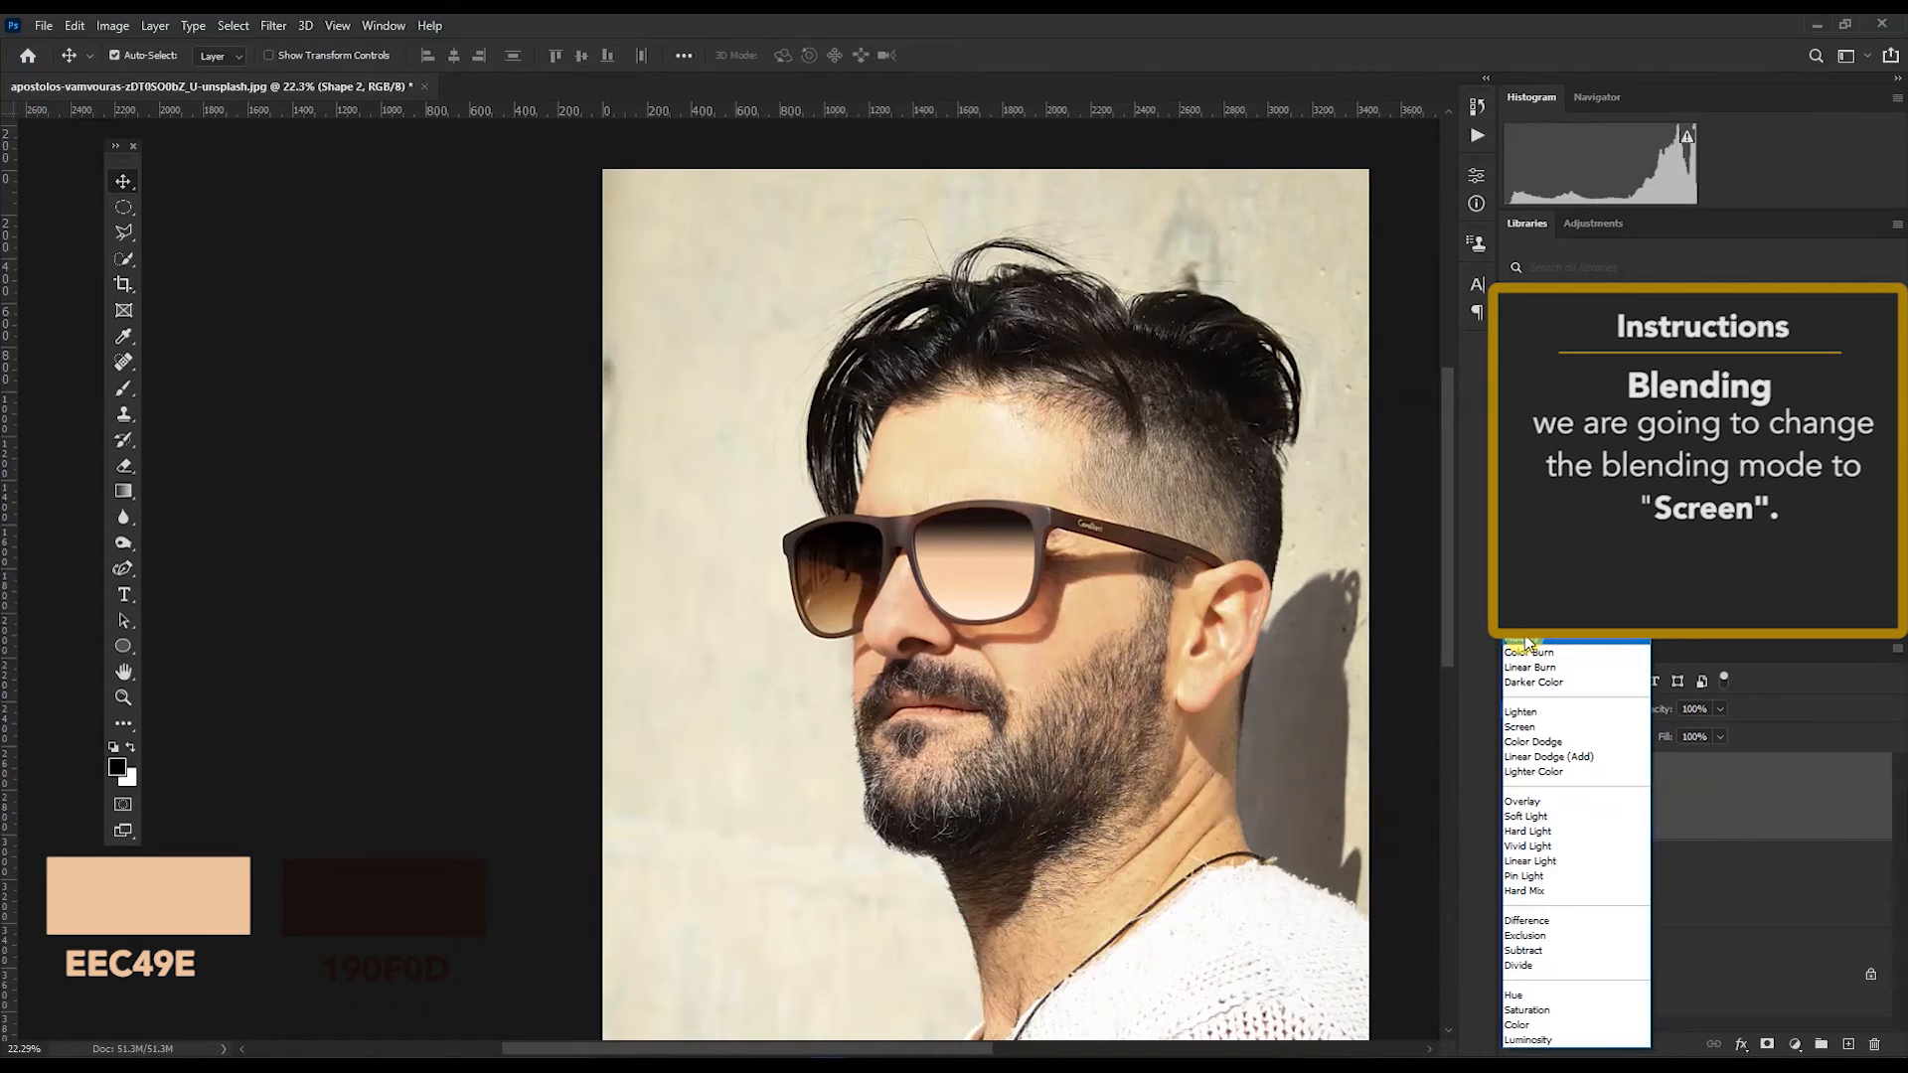
left_click(1528, 641)
Step: Set the blending mode of Shape 1 and Shape 2 to Screen
left_click(1621, 880)
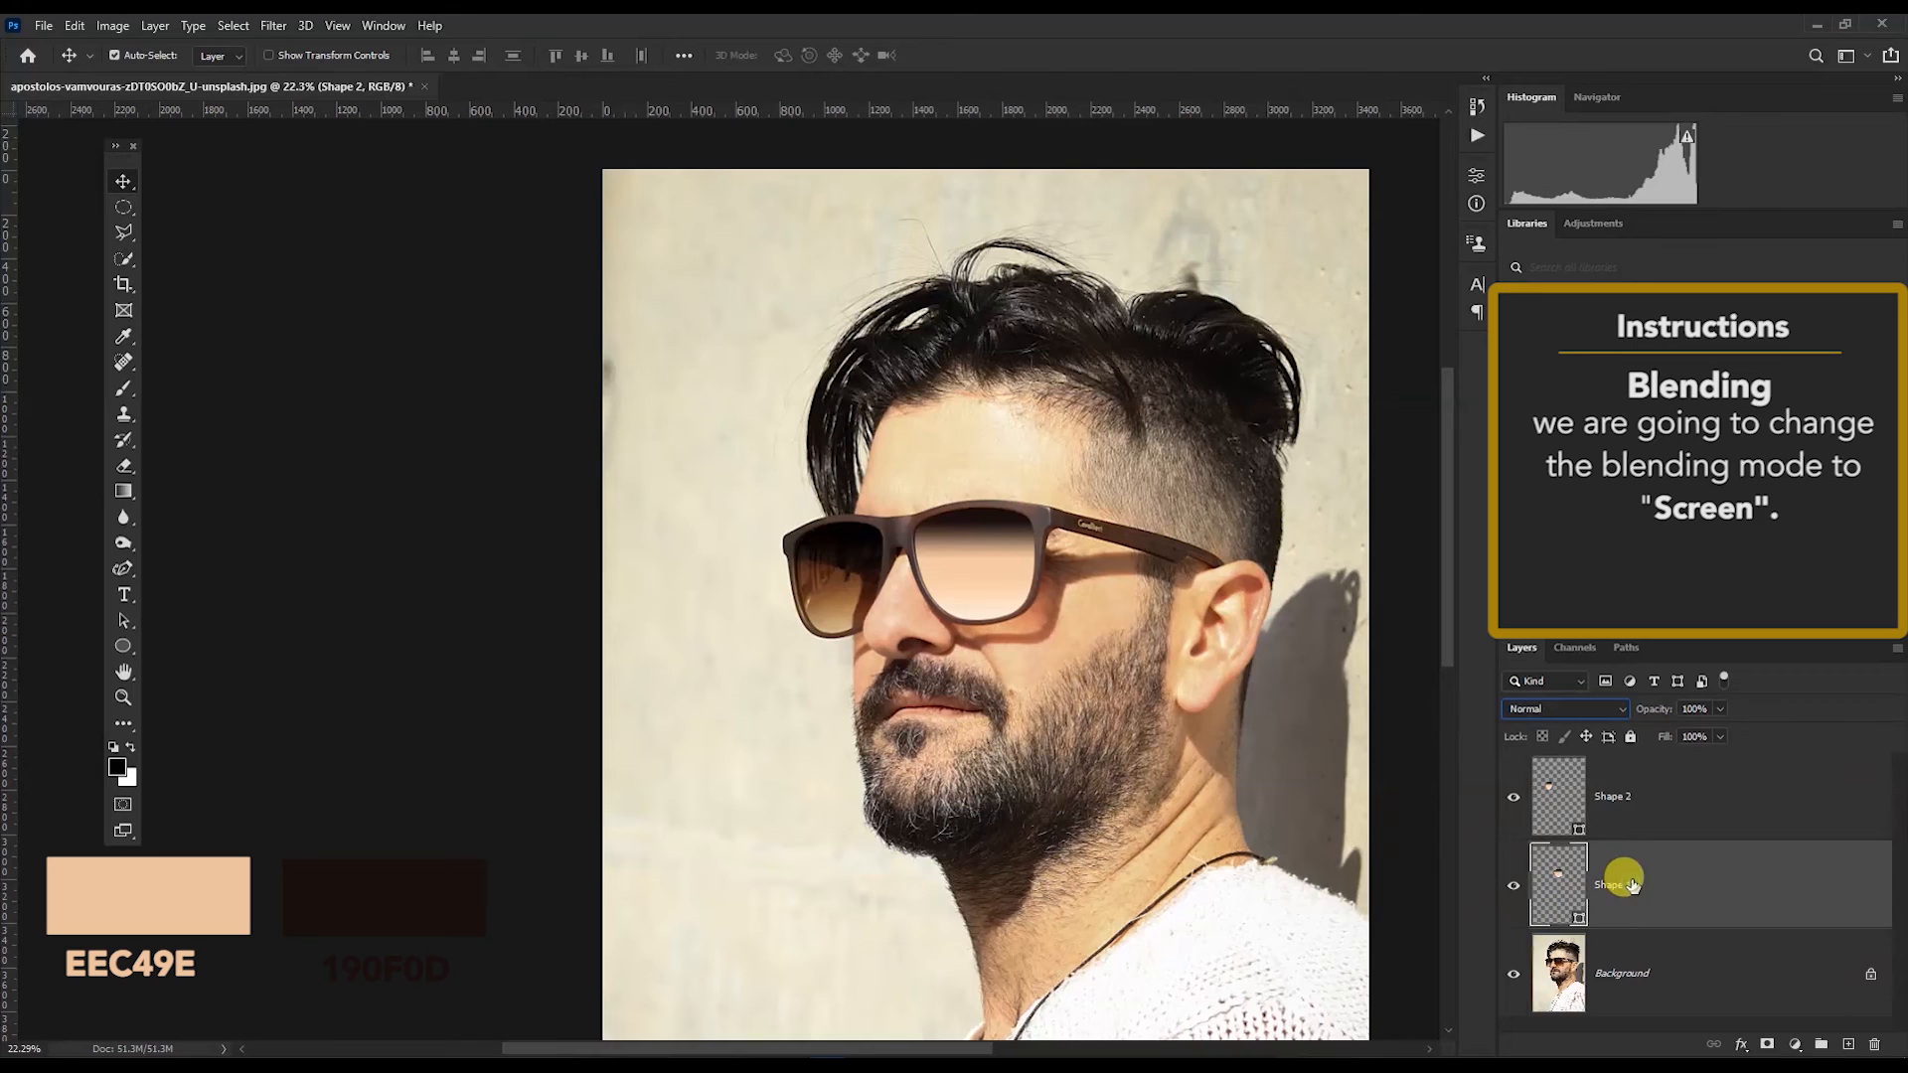
left_click(1513, 894)
left_click(1513, 894)
left_click(1621, 708)
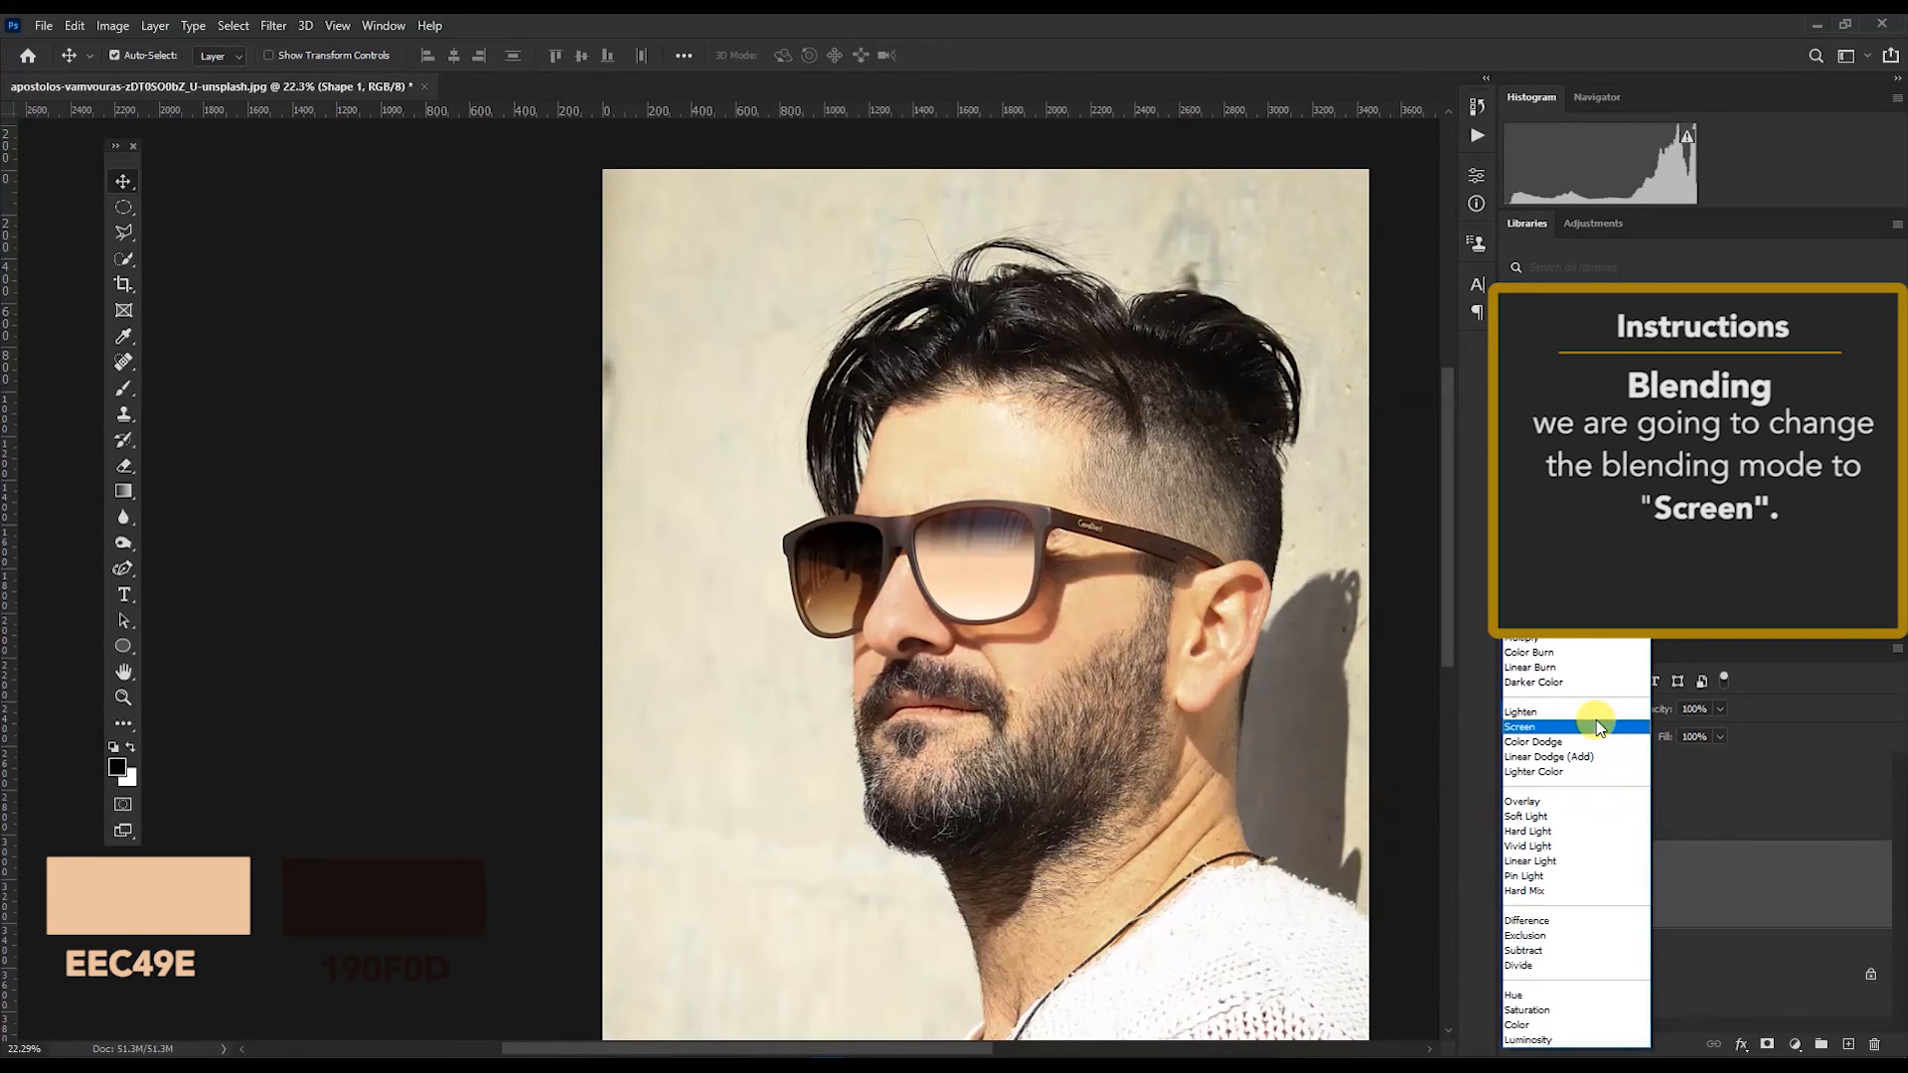
left_click(1597, 727)
left_click(1560, 785)
left_click(1545, 711)
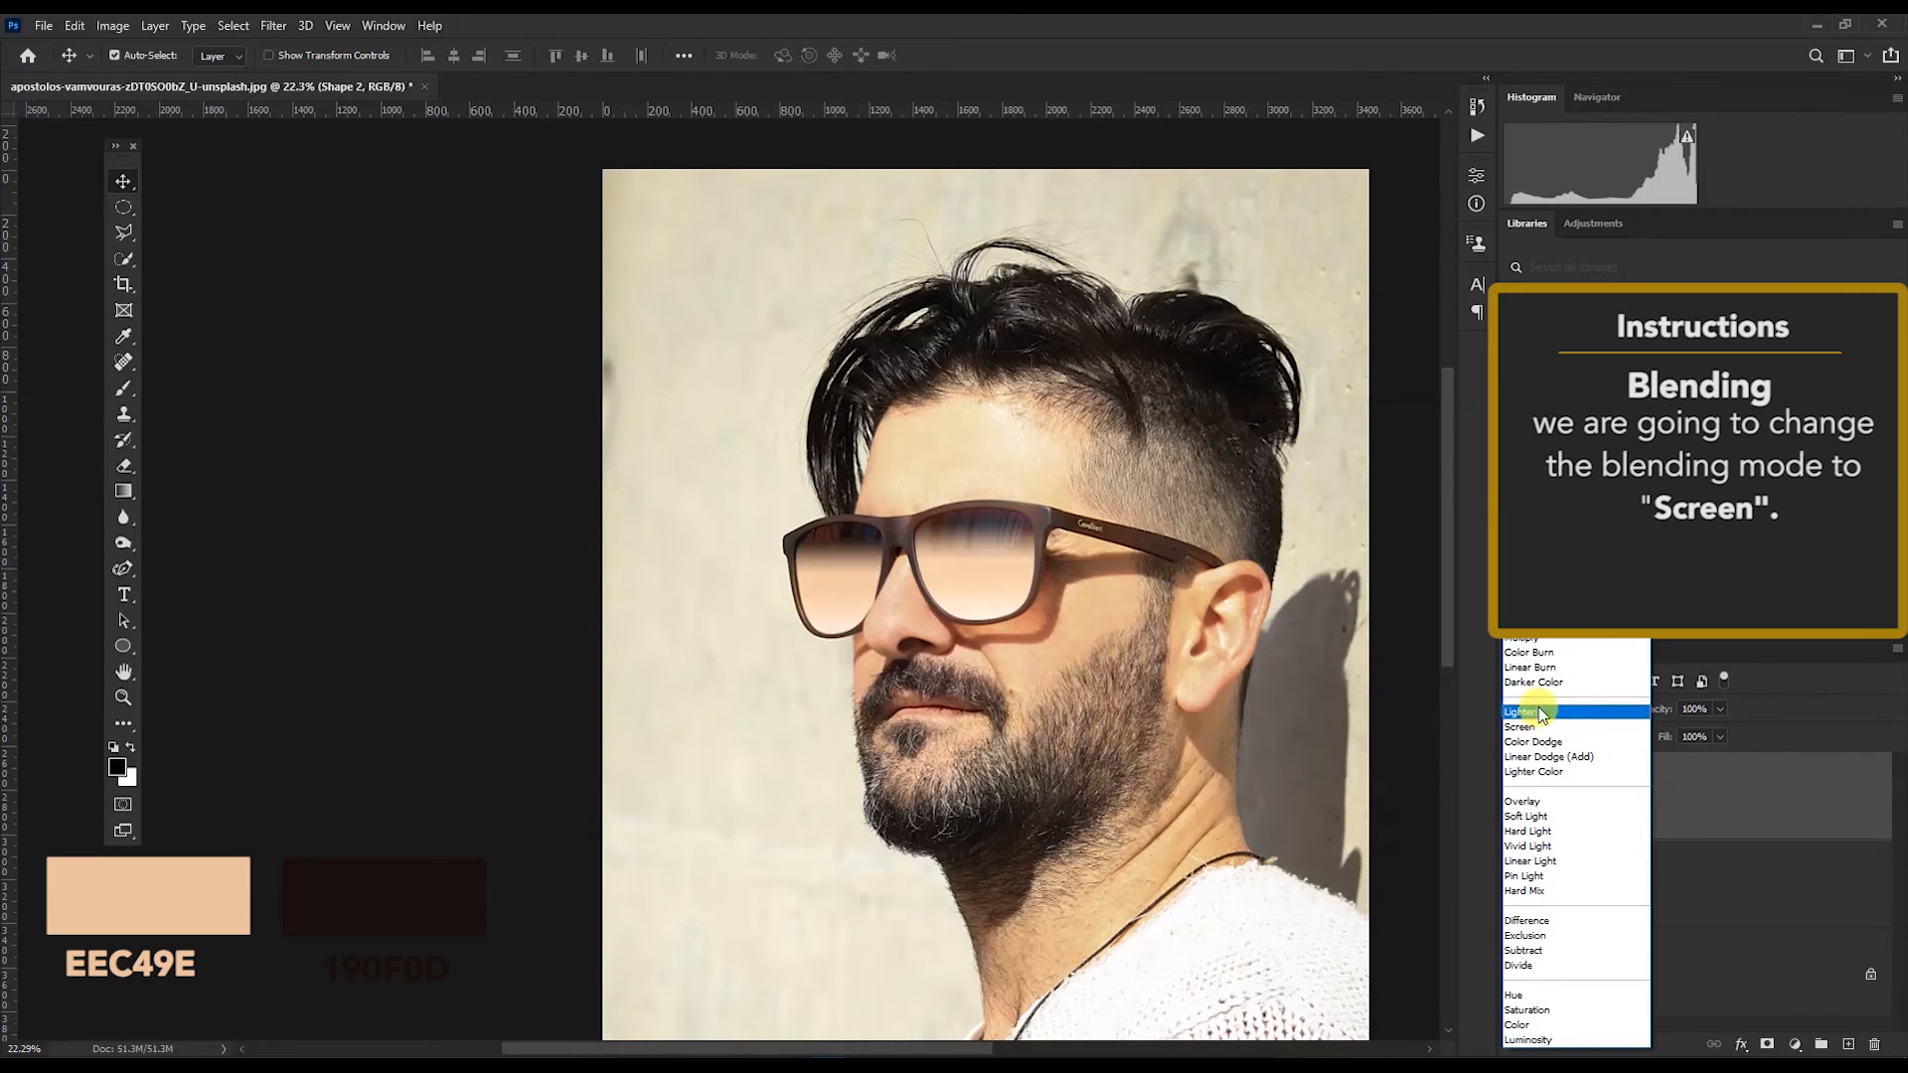
left_click(1535, 728)
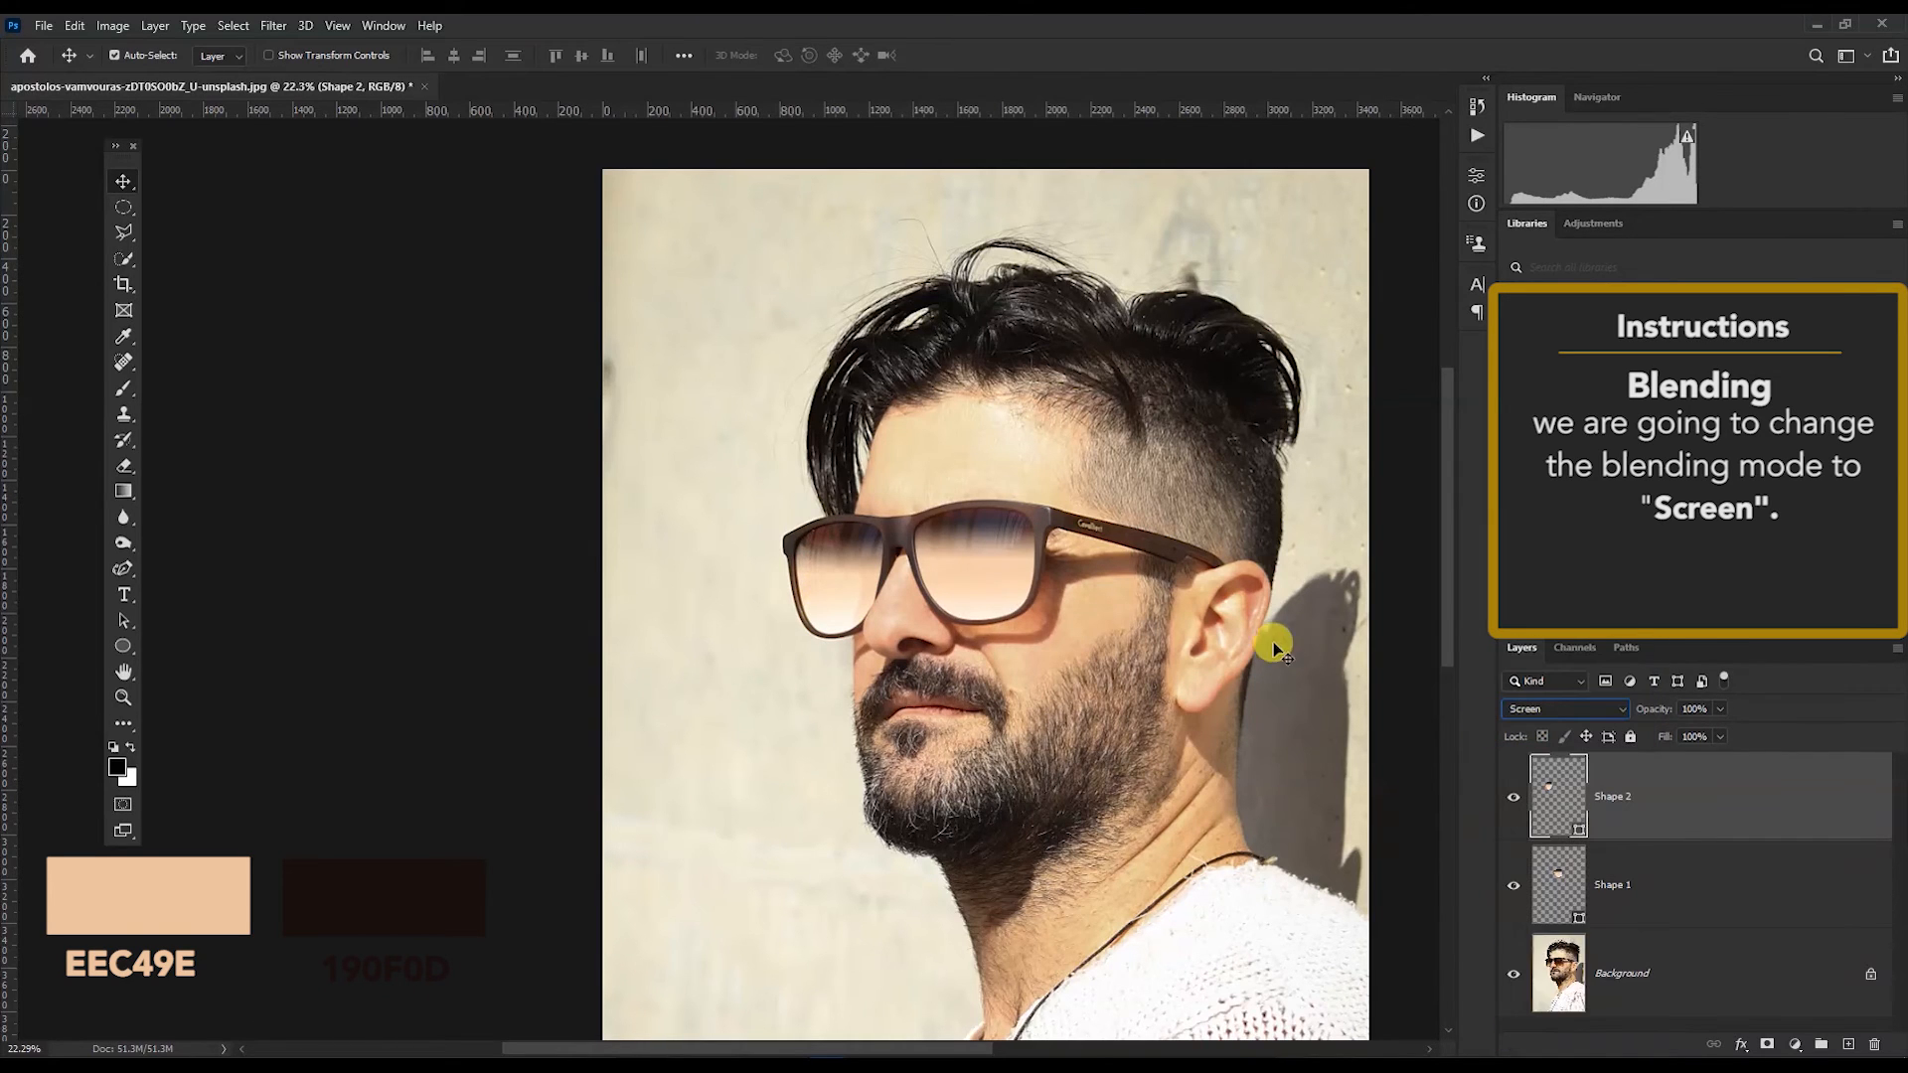
Step: Rename the Shape 2 layer as Left and the Shape 1 layer as Right
mouse_move(1447, 462)
left_mouse_down()
mouse_move(1444, 514)
mouse_move(1444, 473)
left_mouse_up()
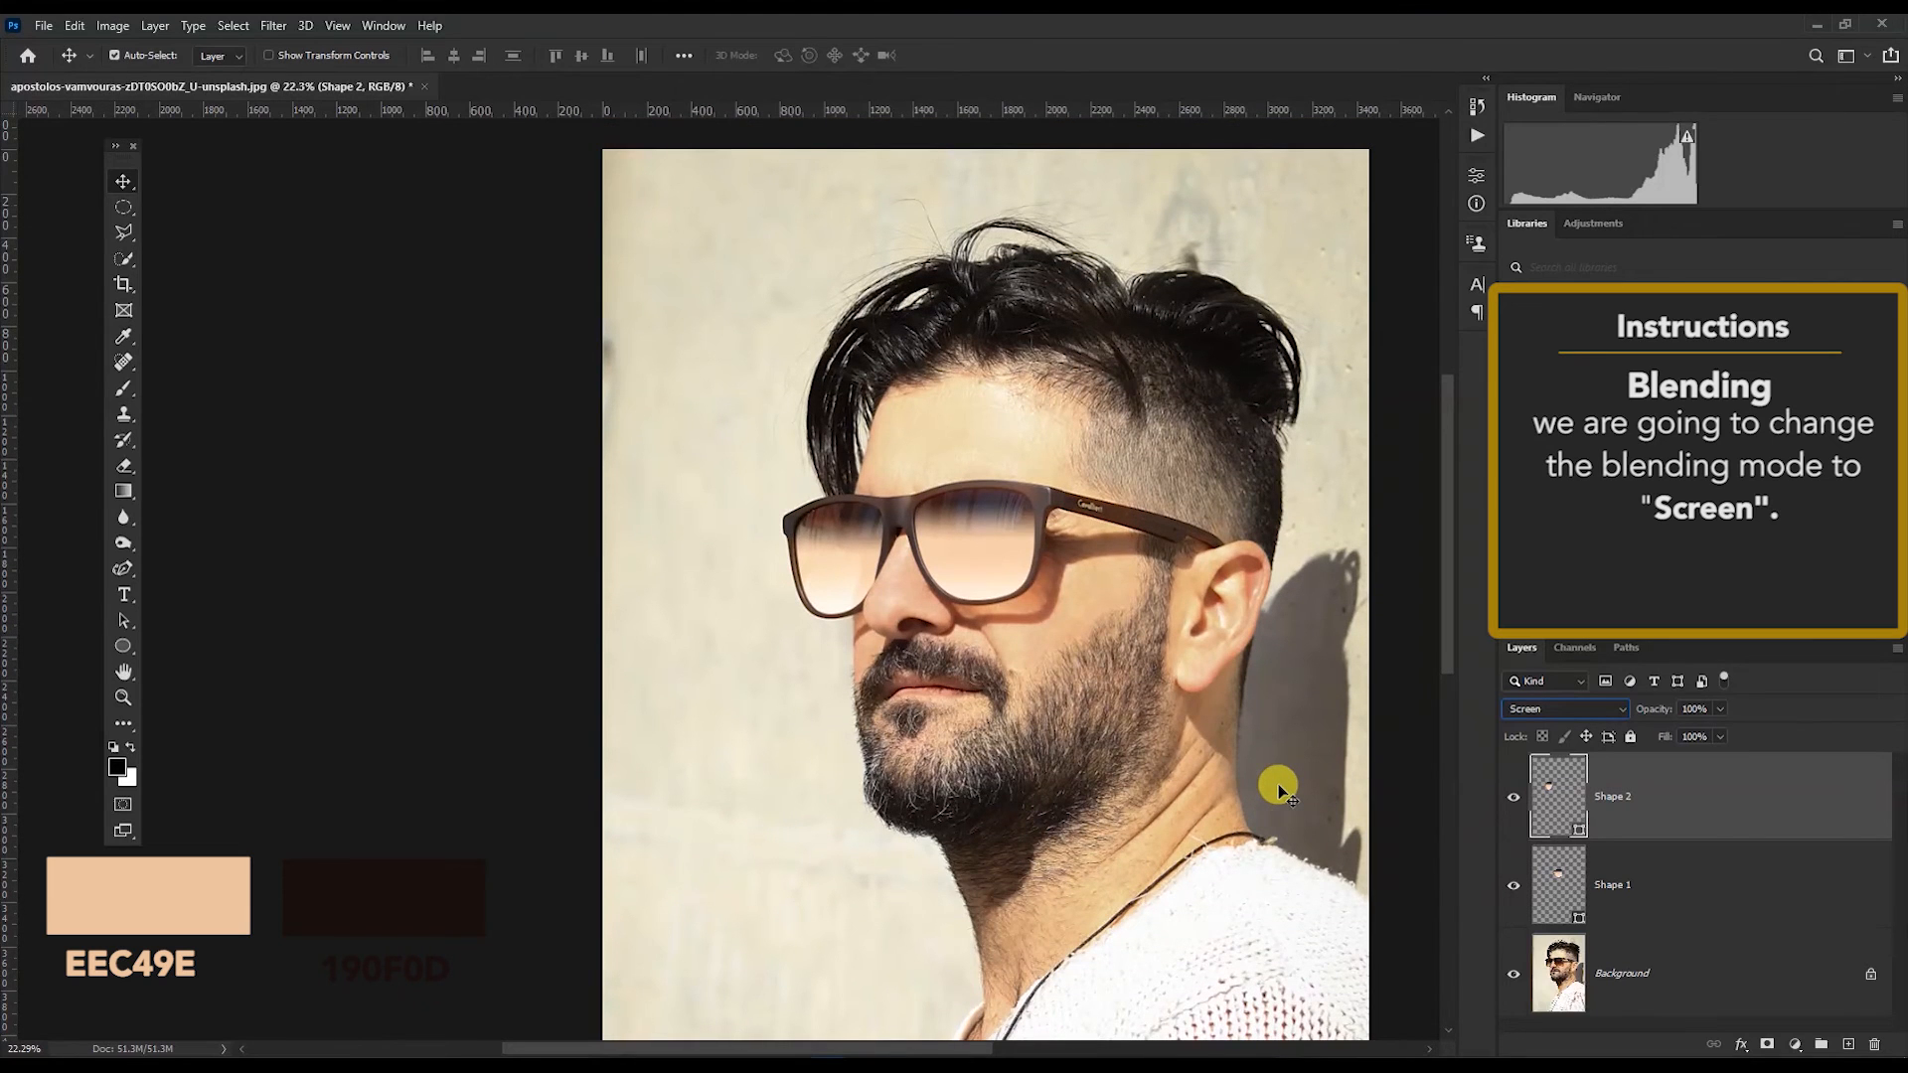
left_click_drag(962, 1045, 1042, 1024)
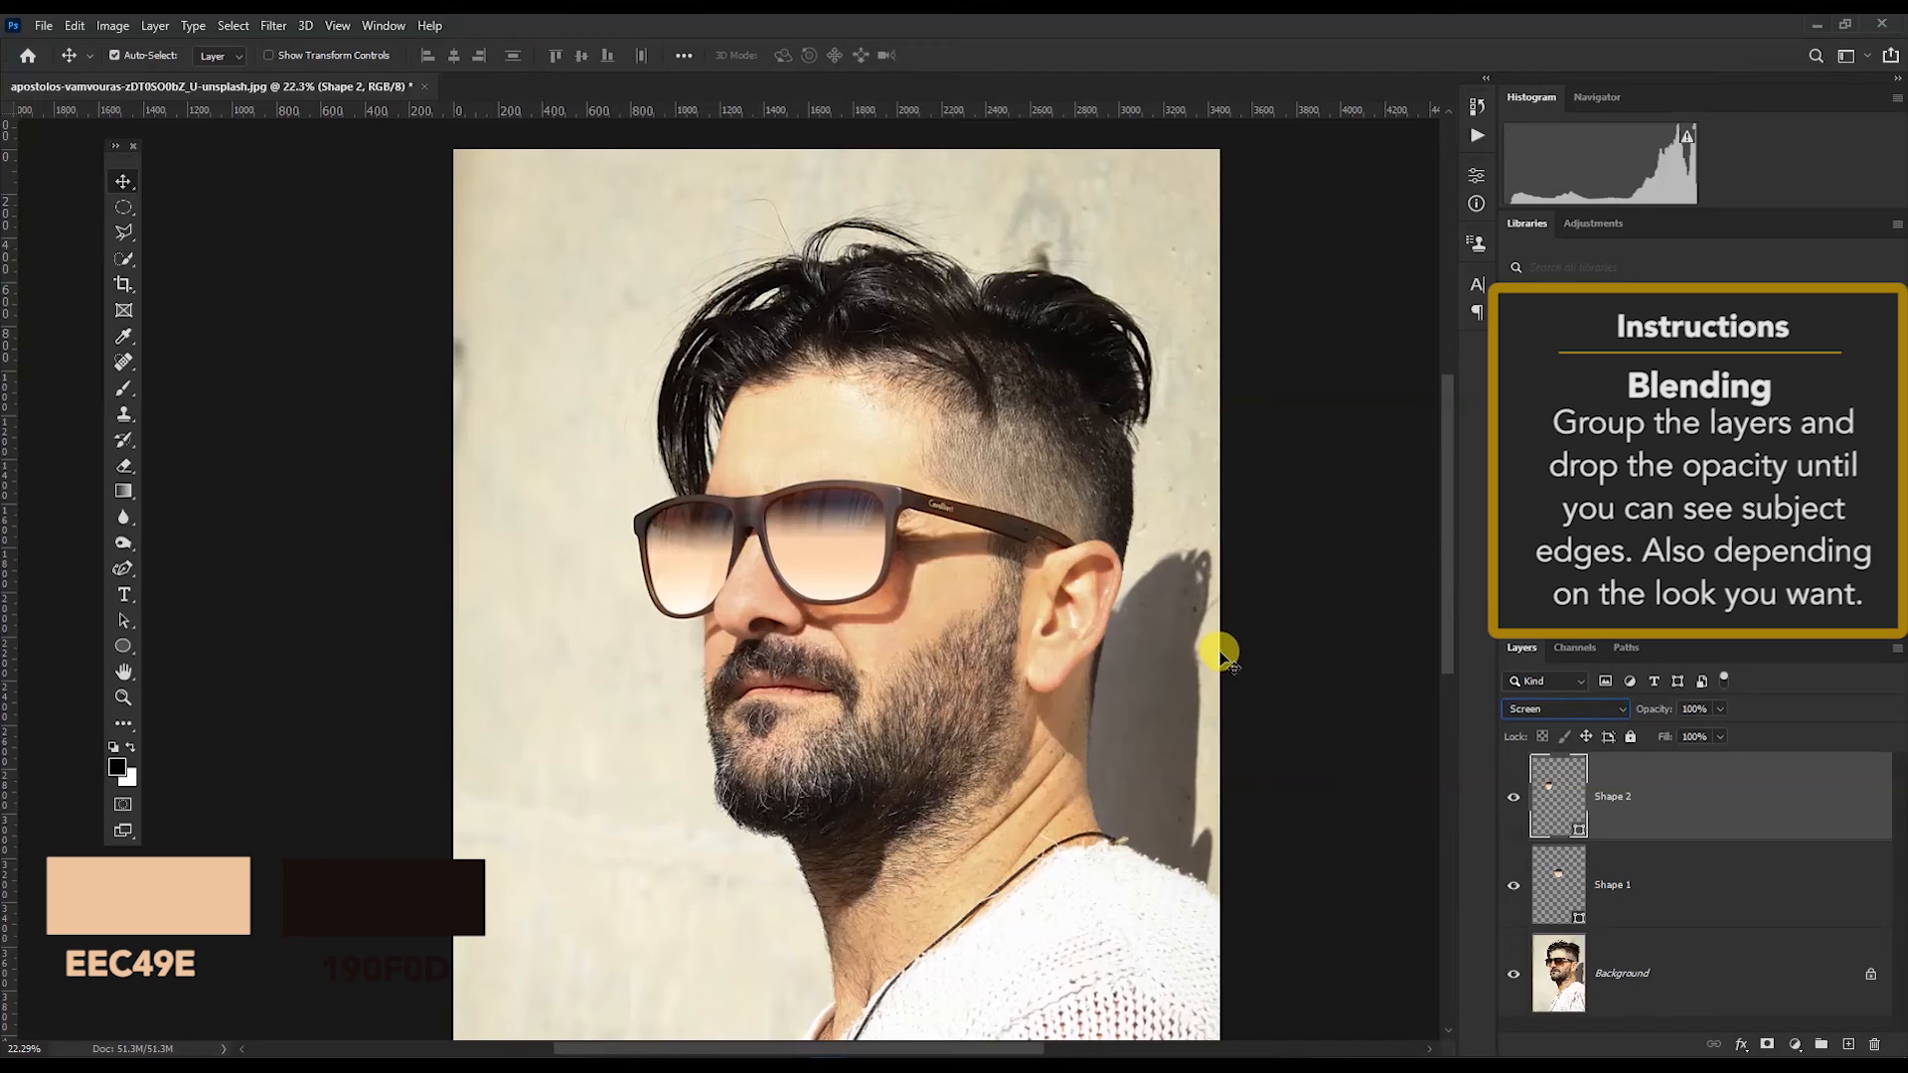
left_click(1512, 796)
left_click(1512, 796)
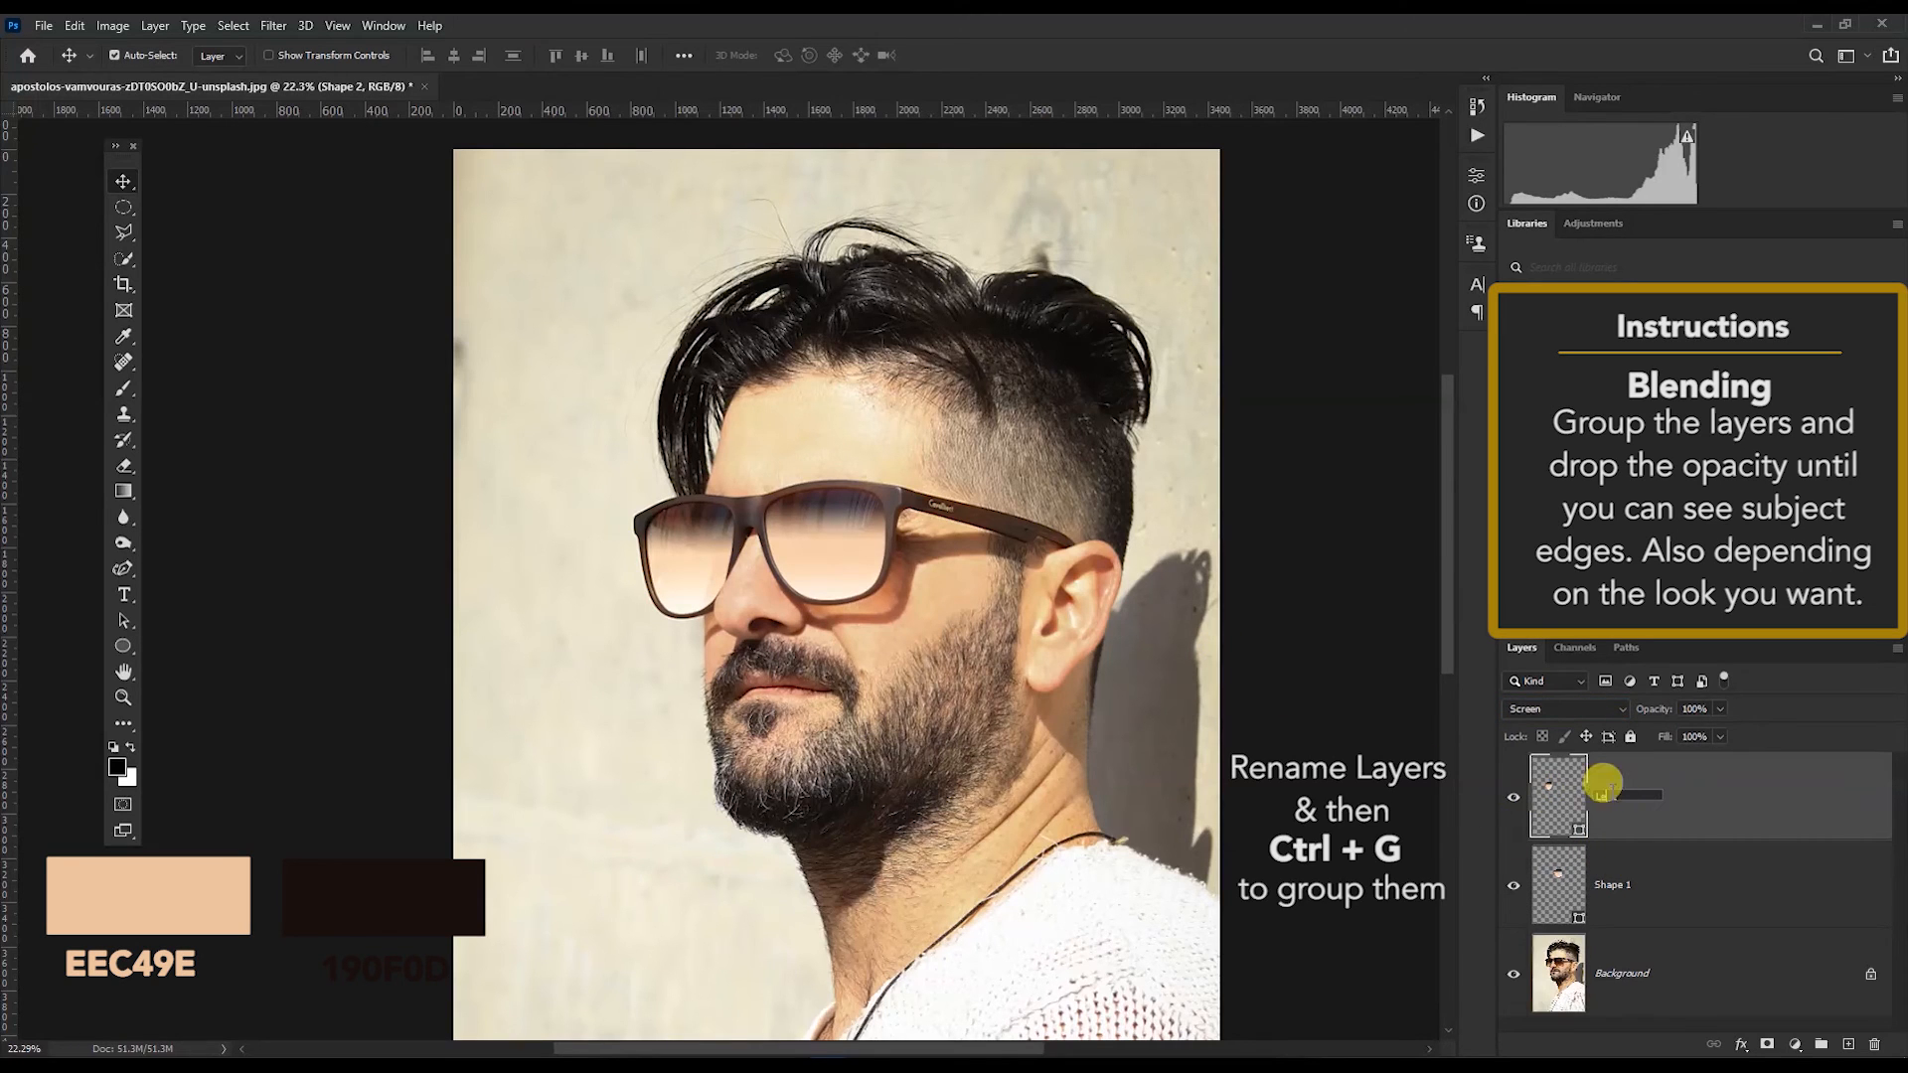
double_click(1602, 883)
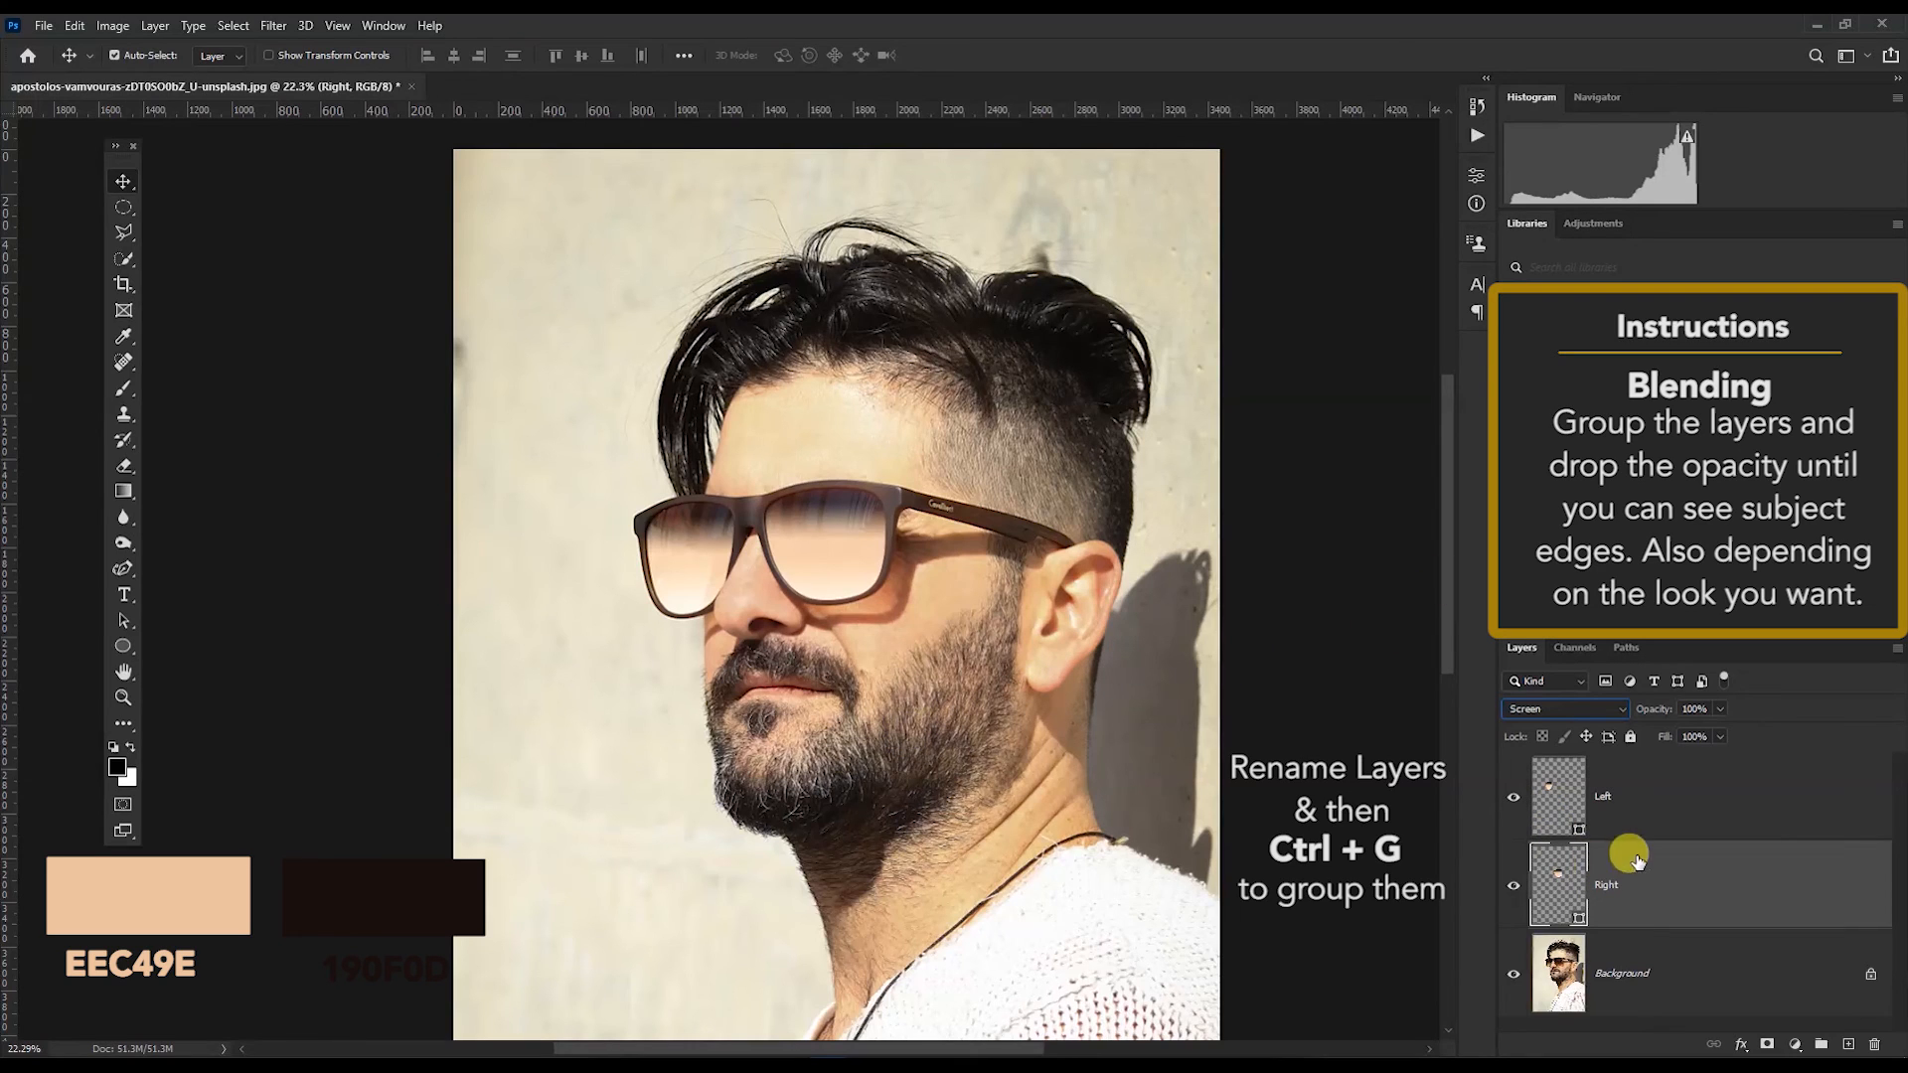
Step: Group the Left and Right layers together and name the group Filters
left_click(1649, 798, "shift")
key("ctrl+g")
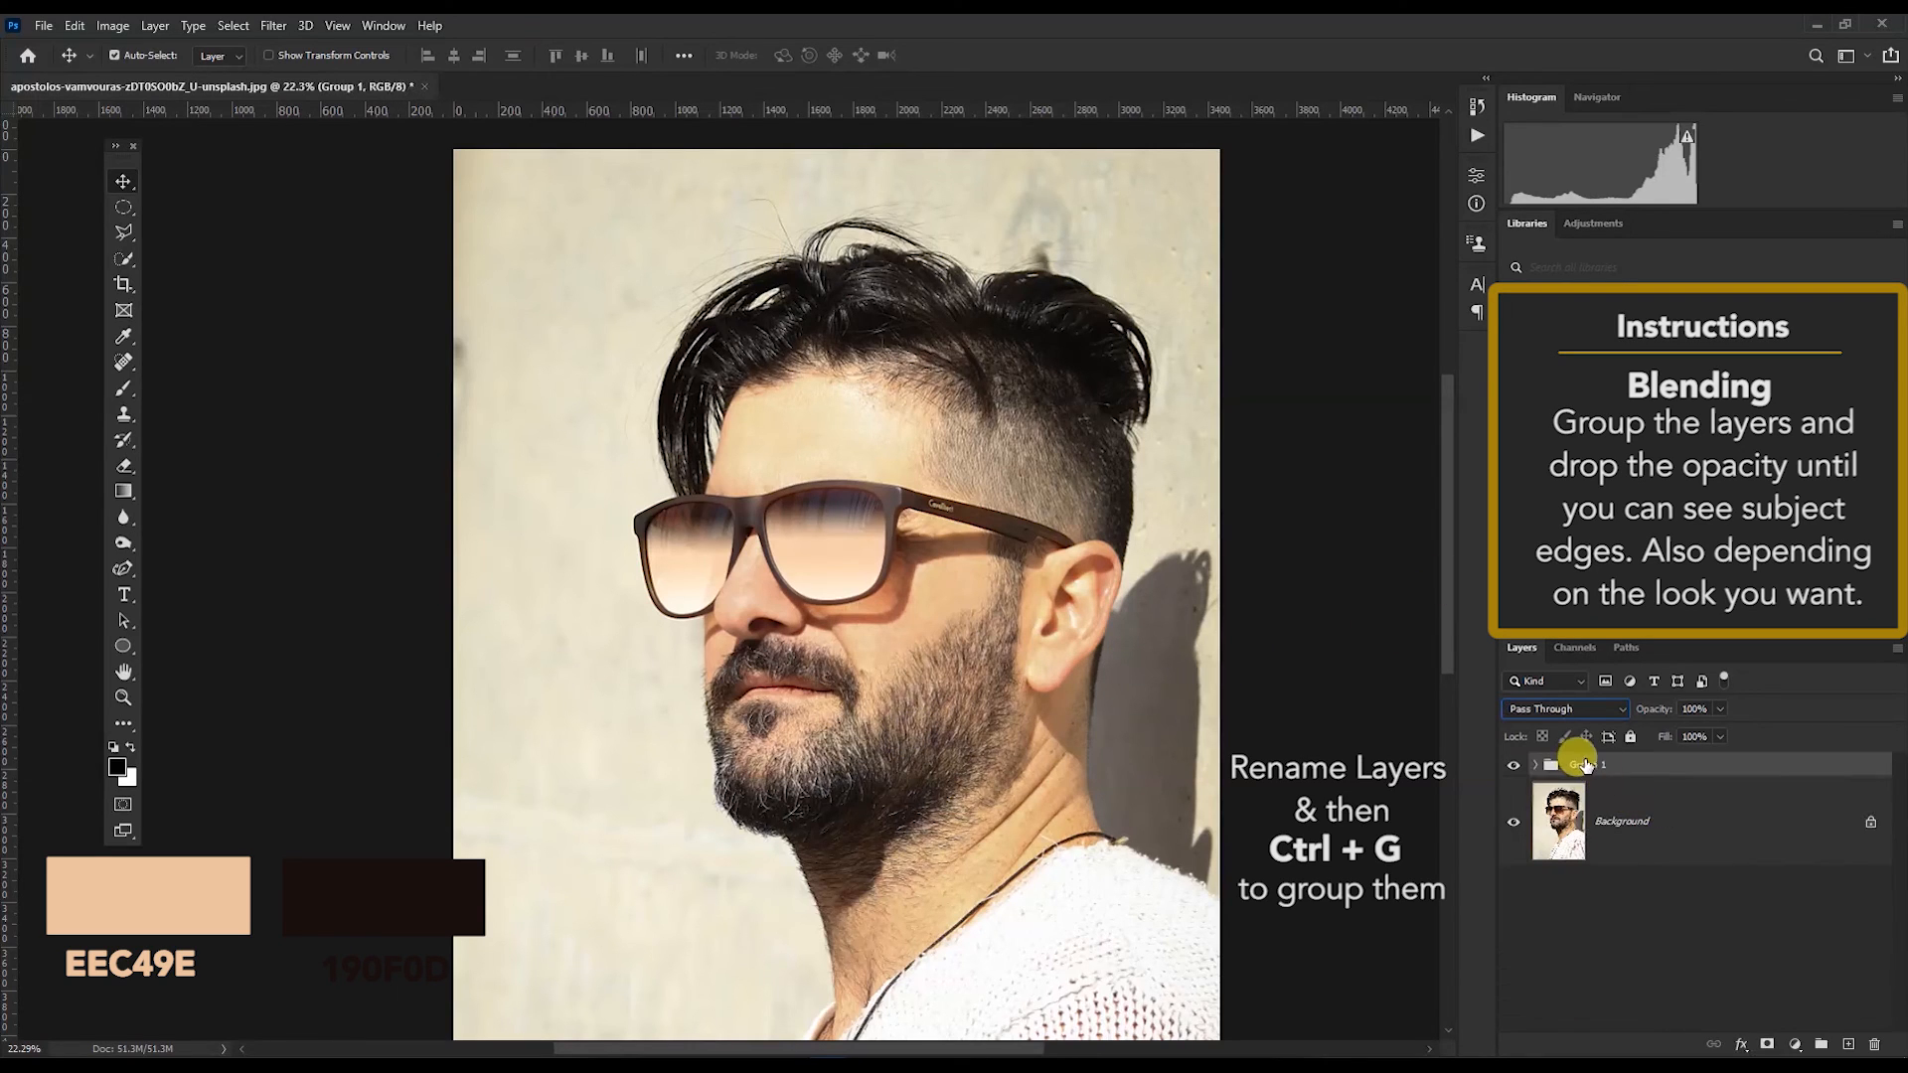
left_click(1513, 765)
left_click(1513, 765)
key("ctrl+minus")
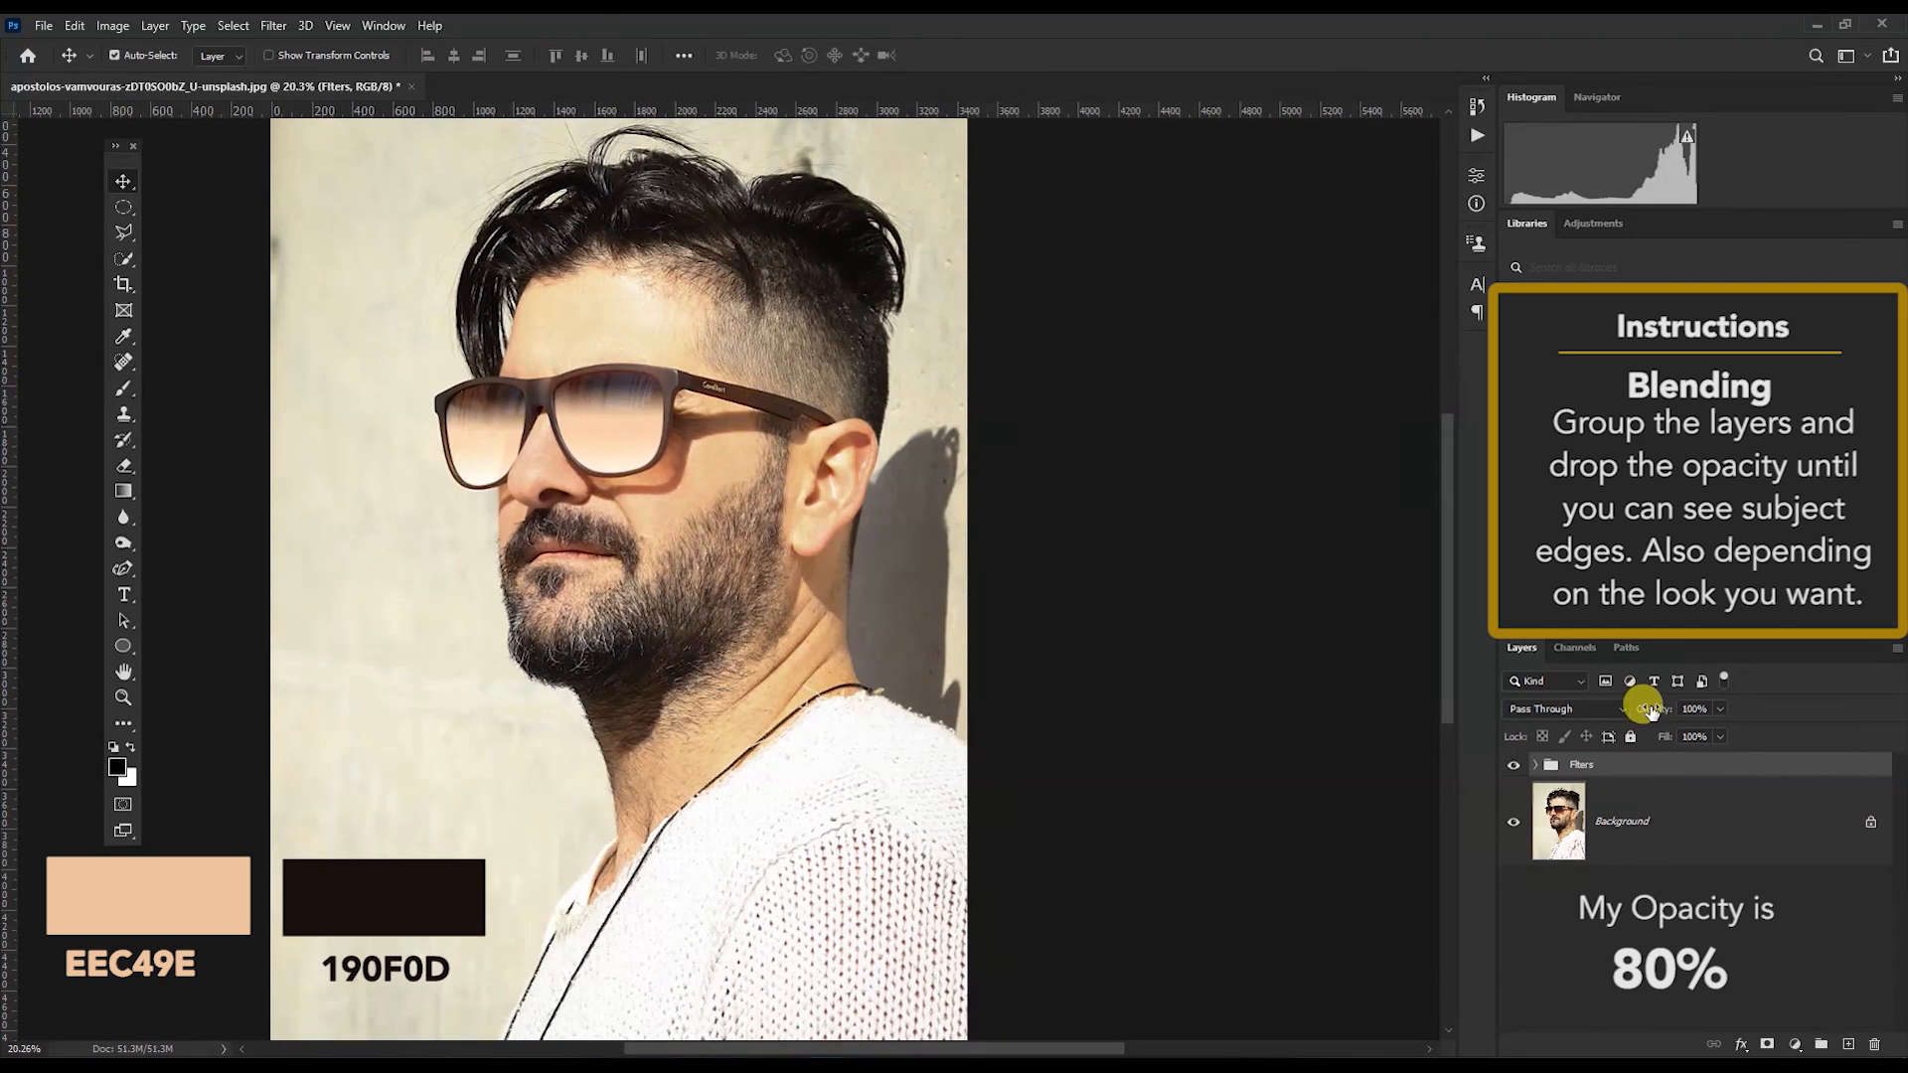
Step: Set the opacity of the Filters group to 80%
left_click_drag(1647, 712, 1635, 711)
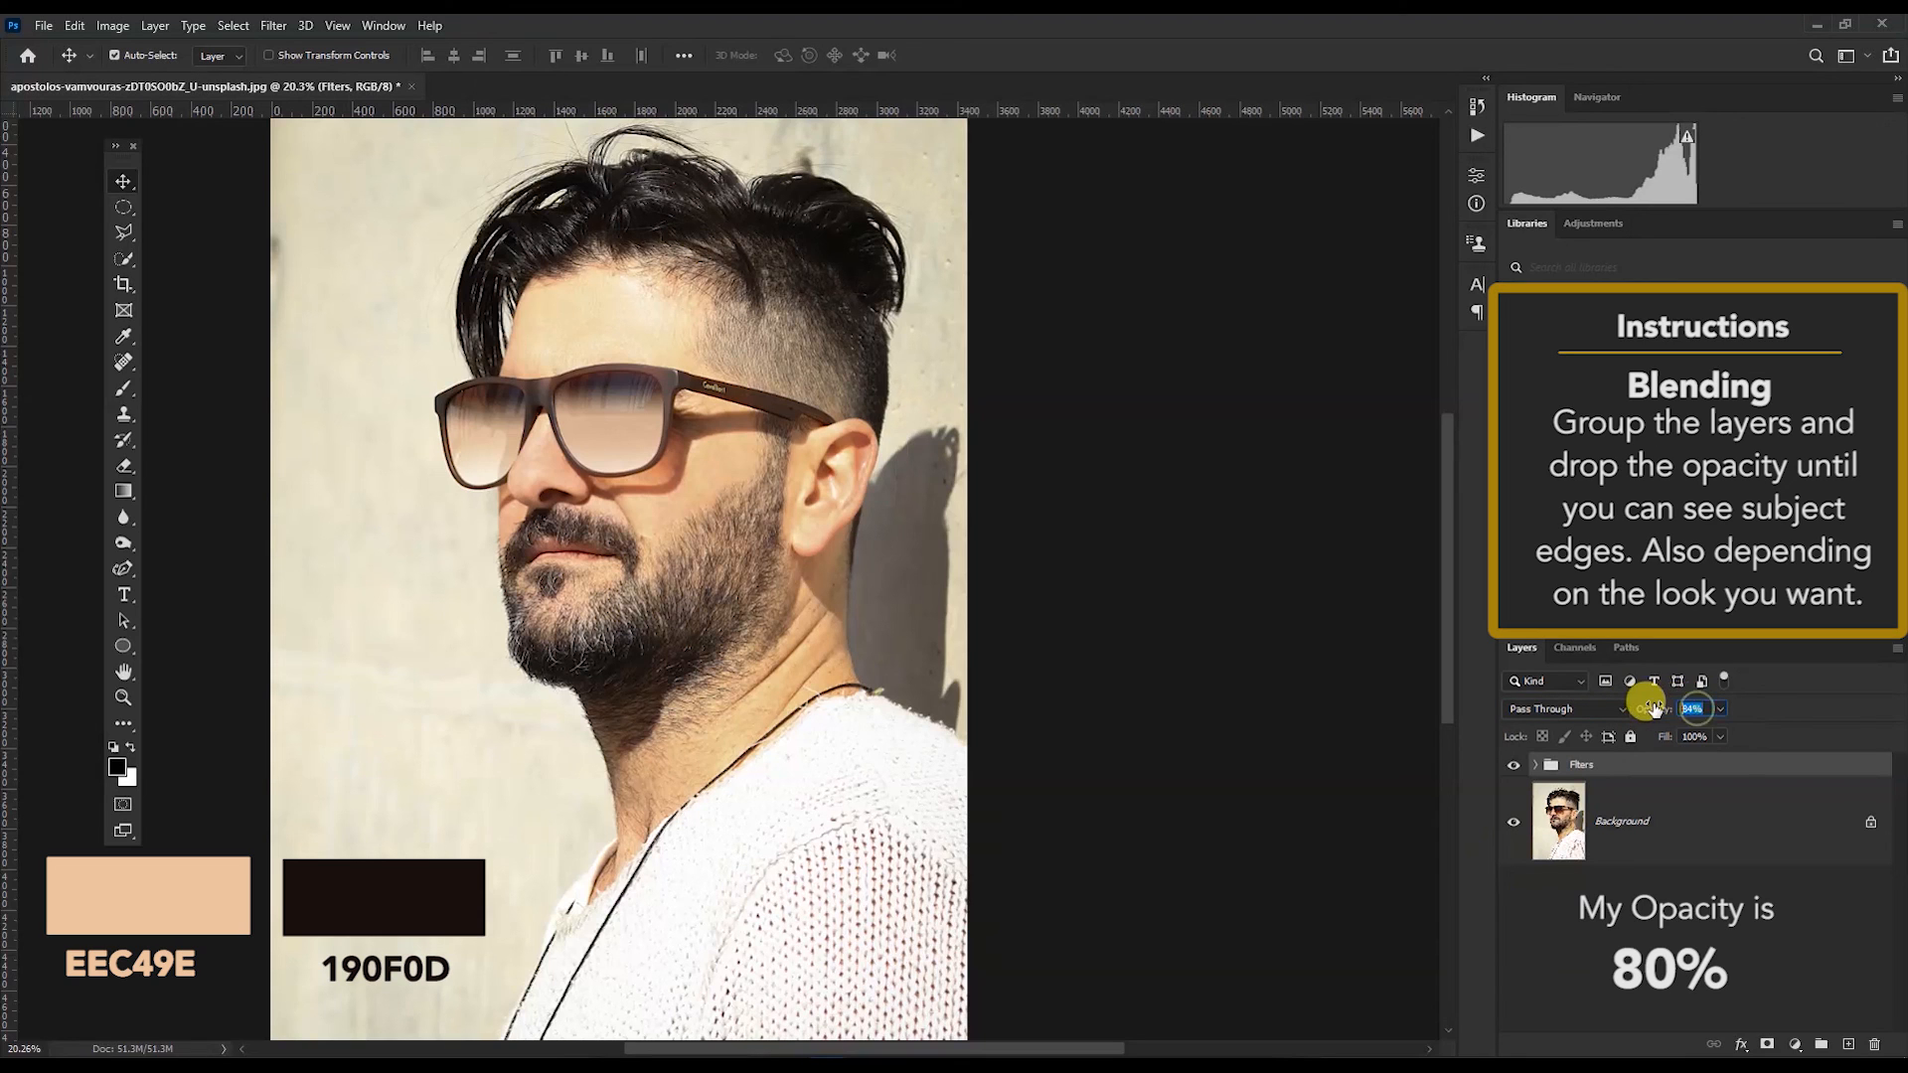
type("0")
key("Return")
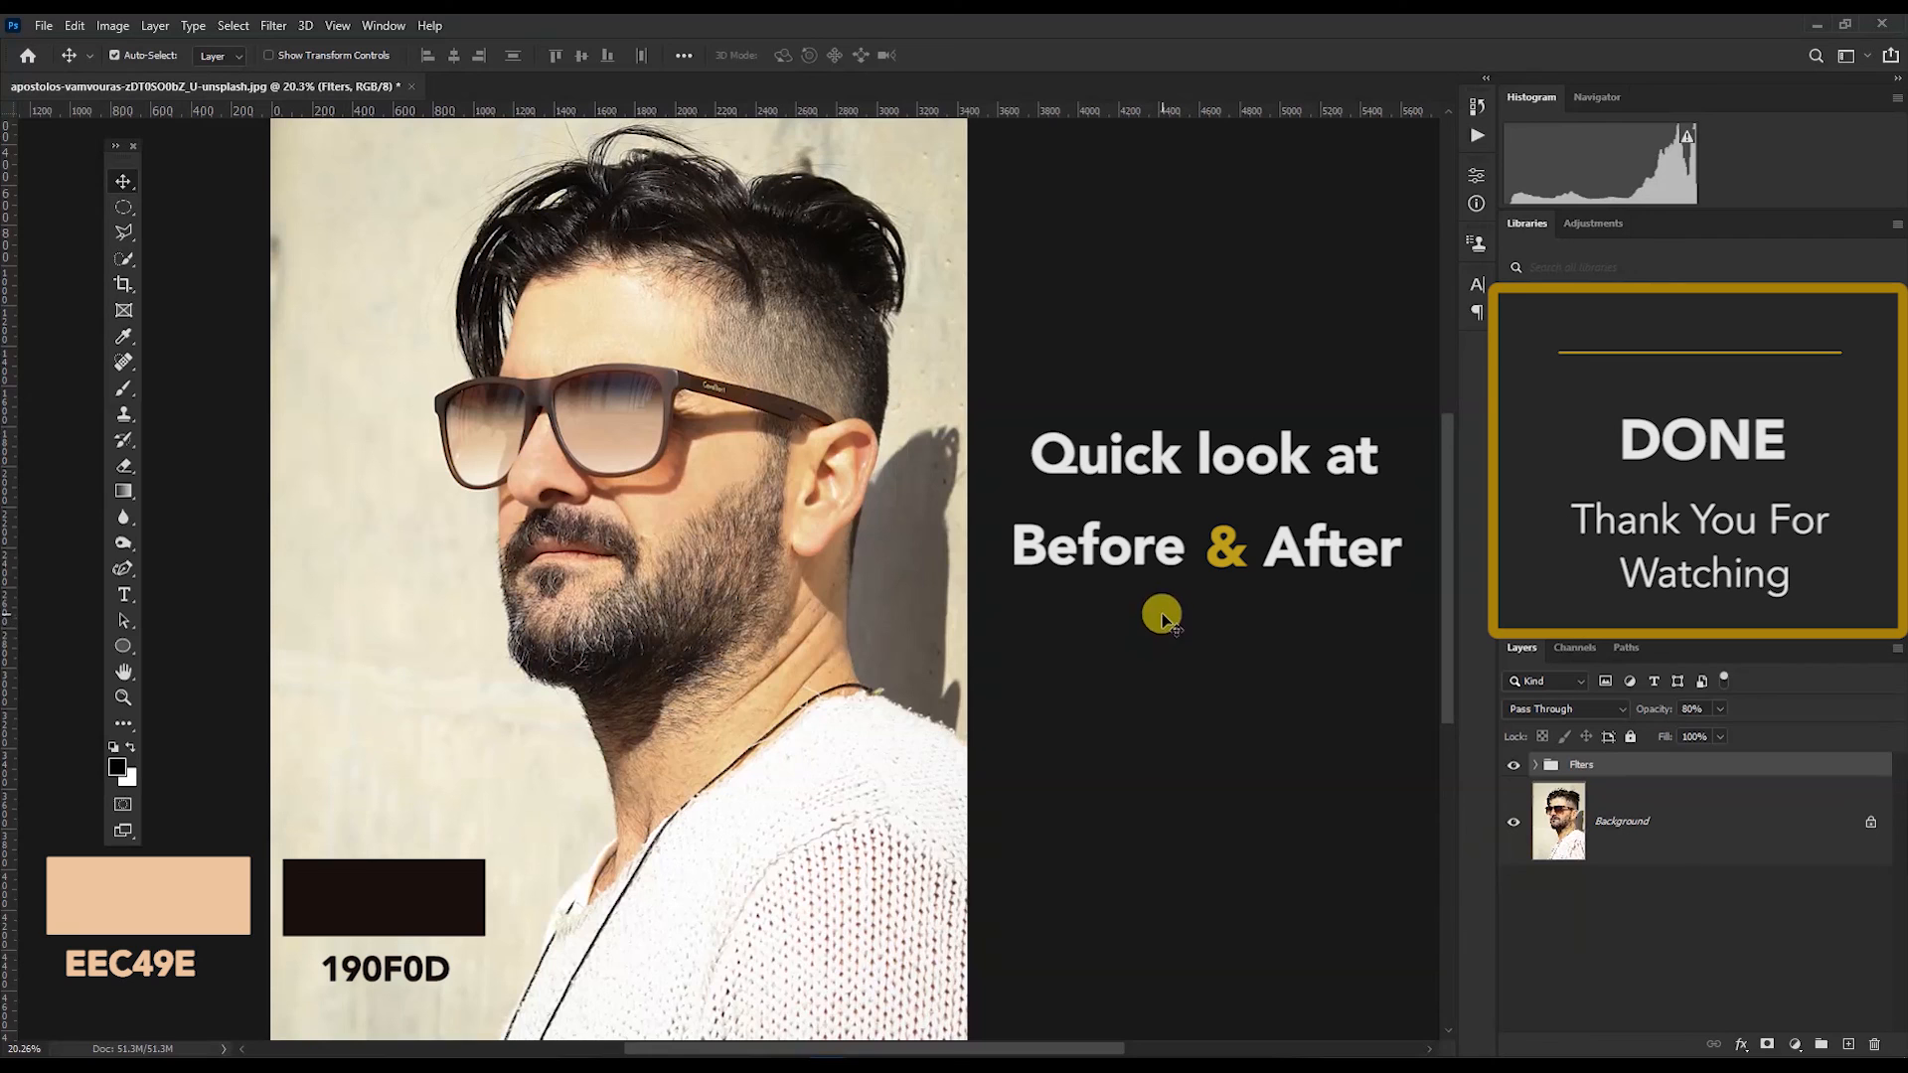
Step: Compare the portrait before and after recolouring by toggling the visibility of the Filters group
left_click(1514, 765)
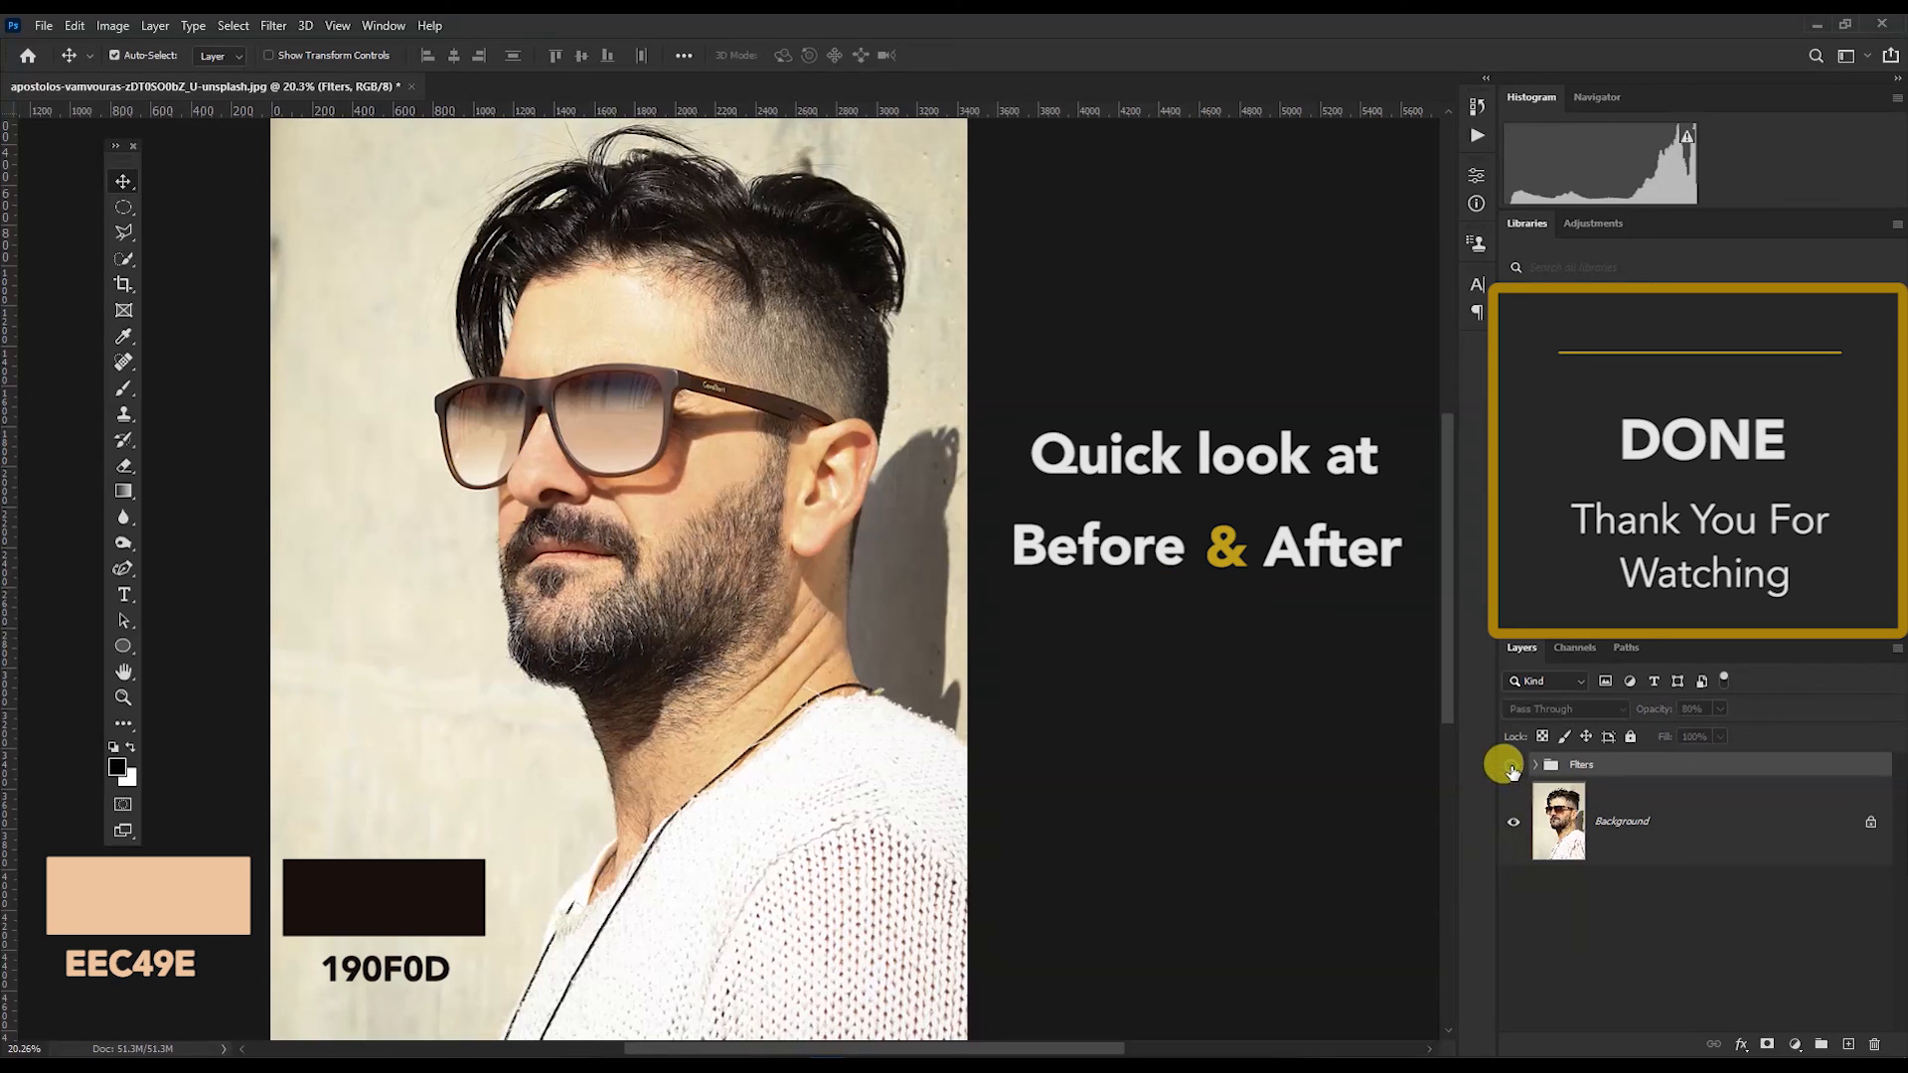
left_click(1513, 765)
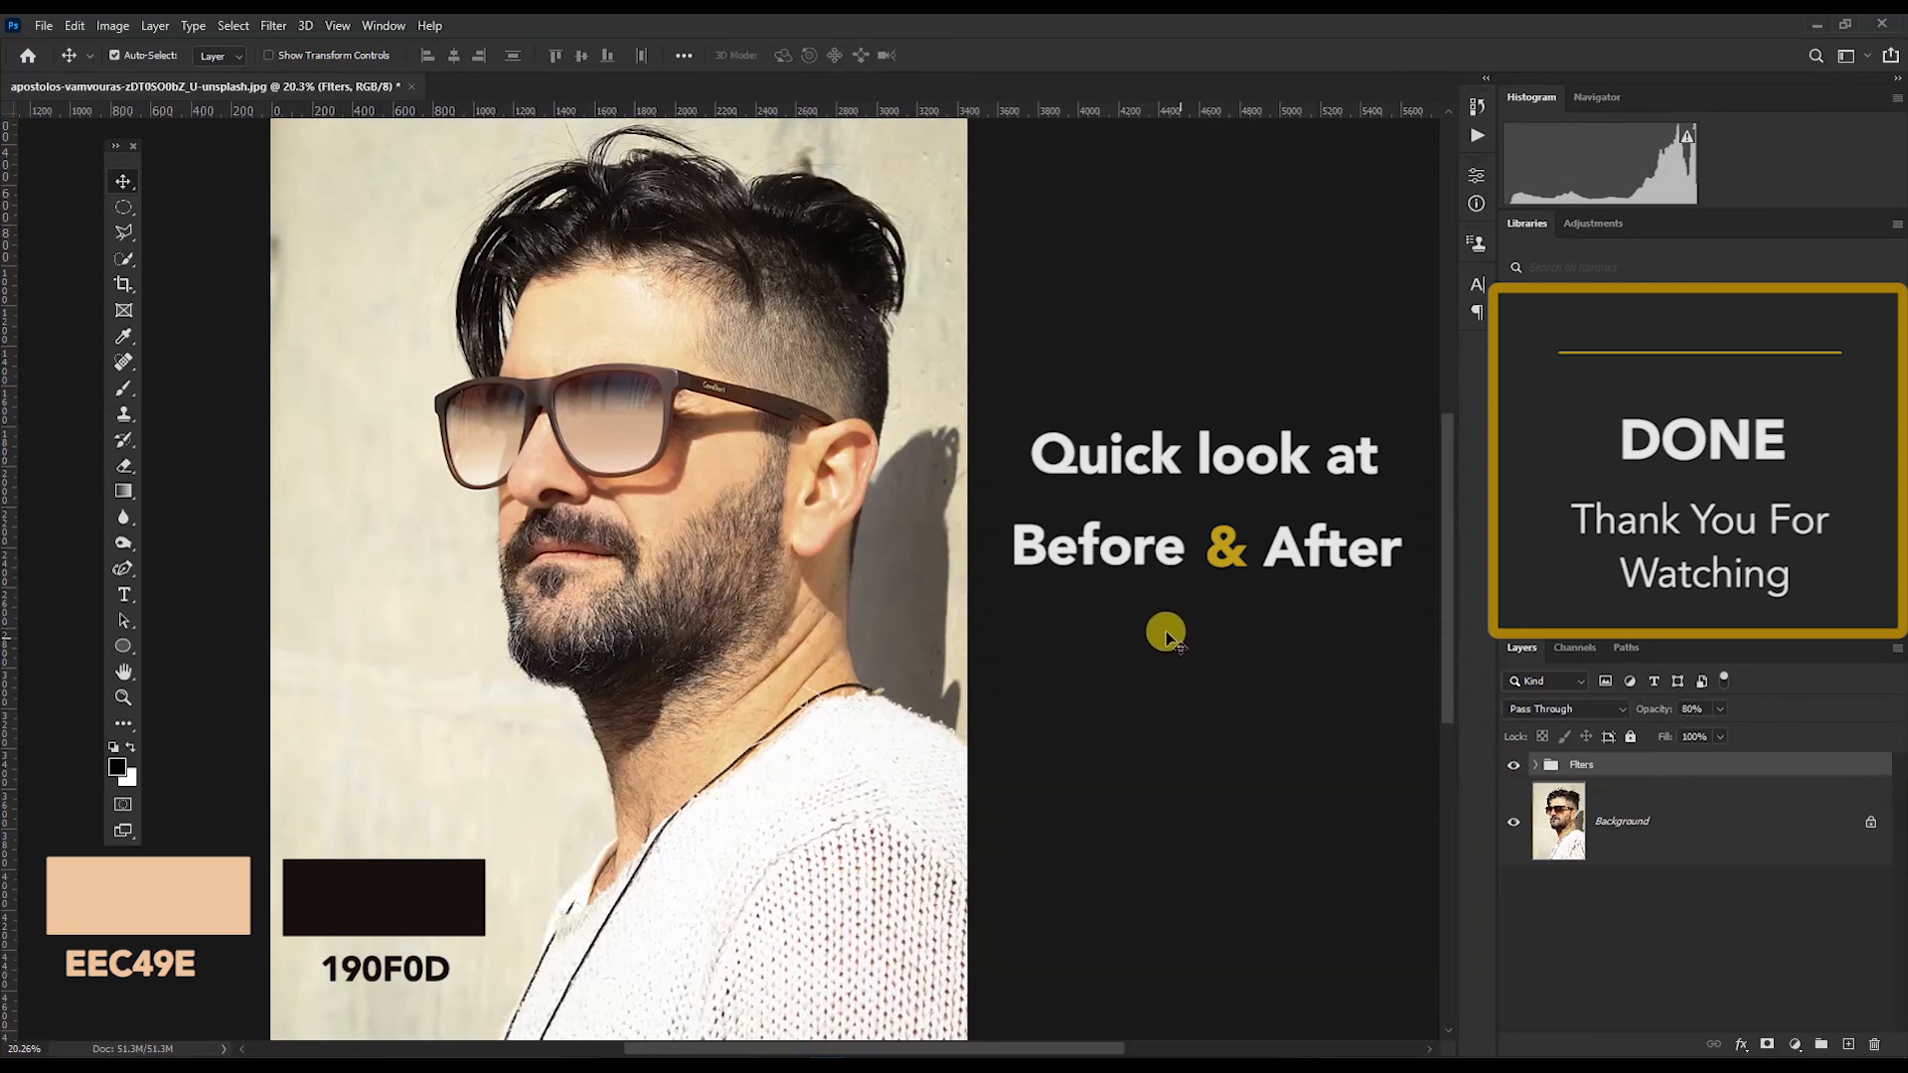
left_click_drag(618, 404, 746, 452)
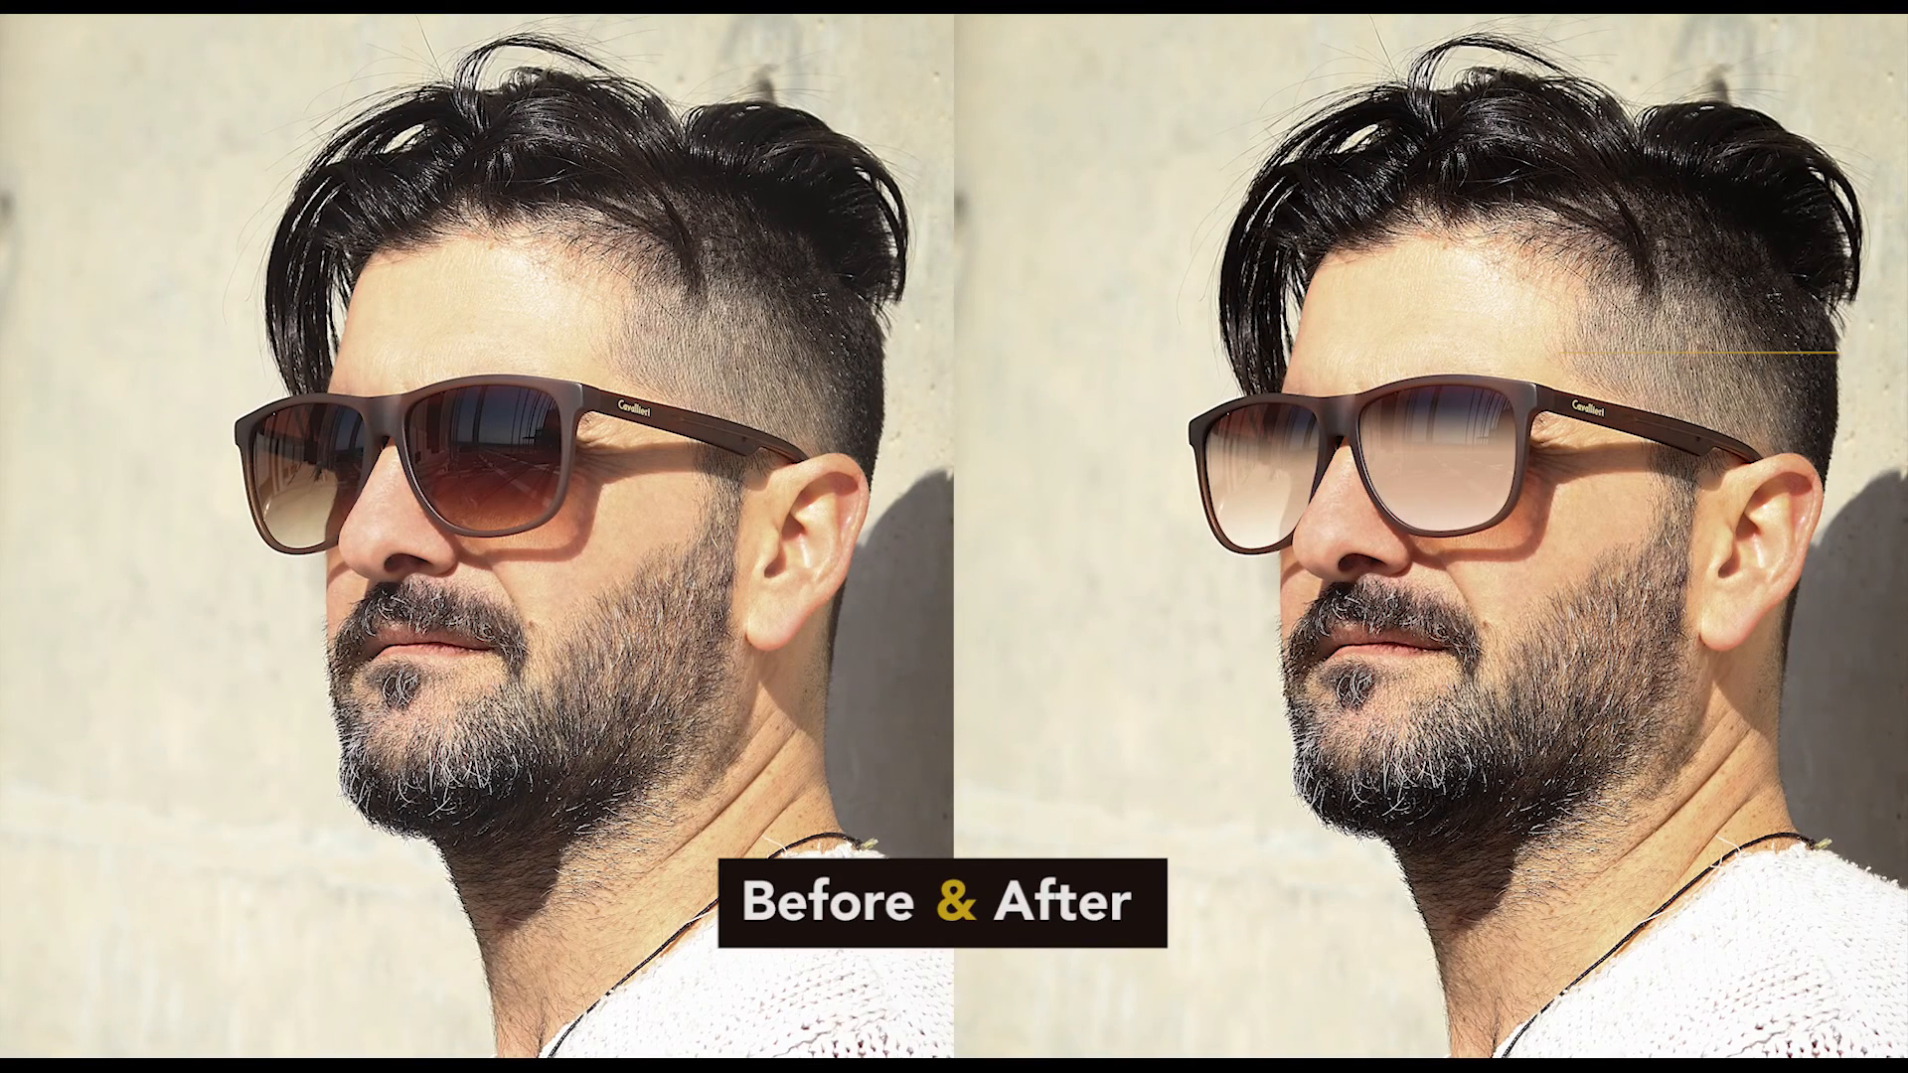